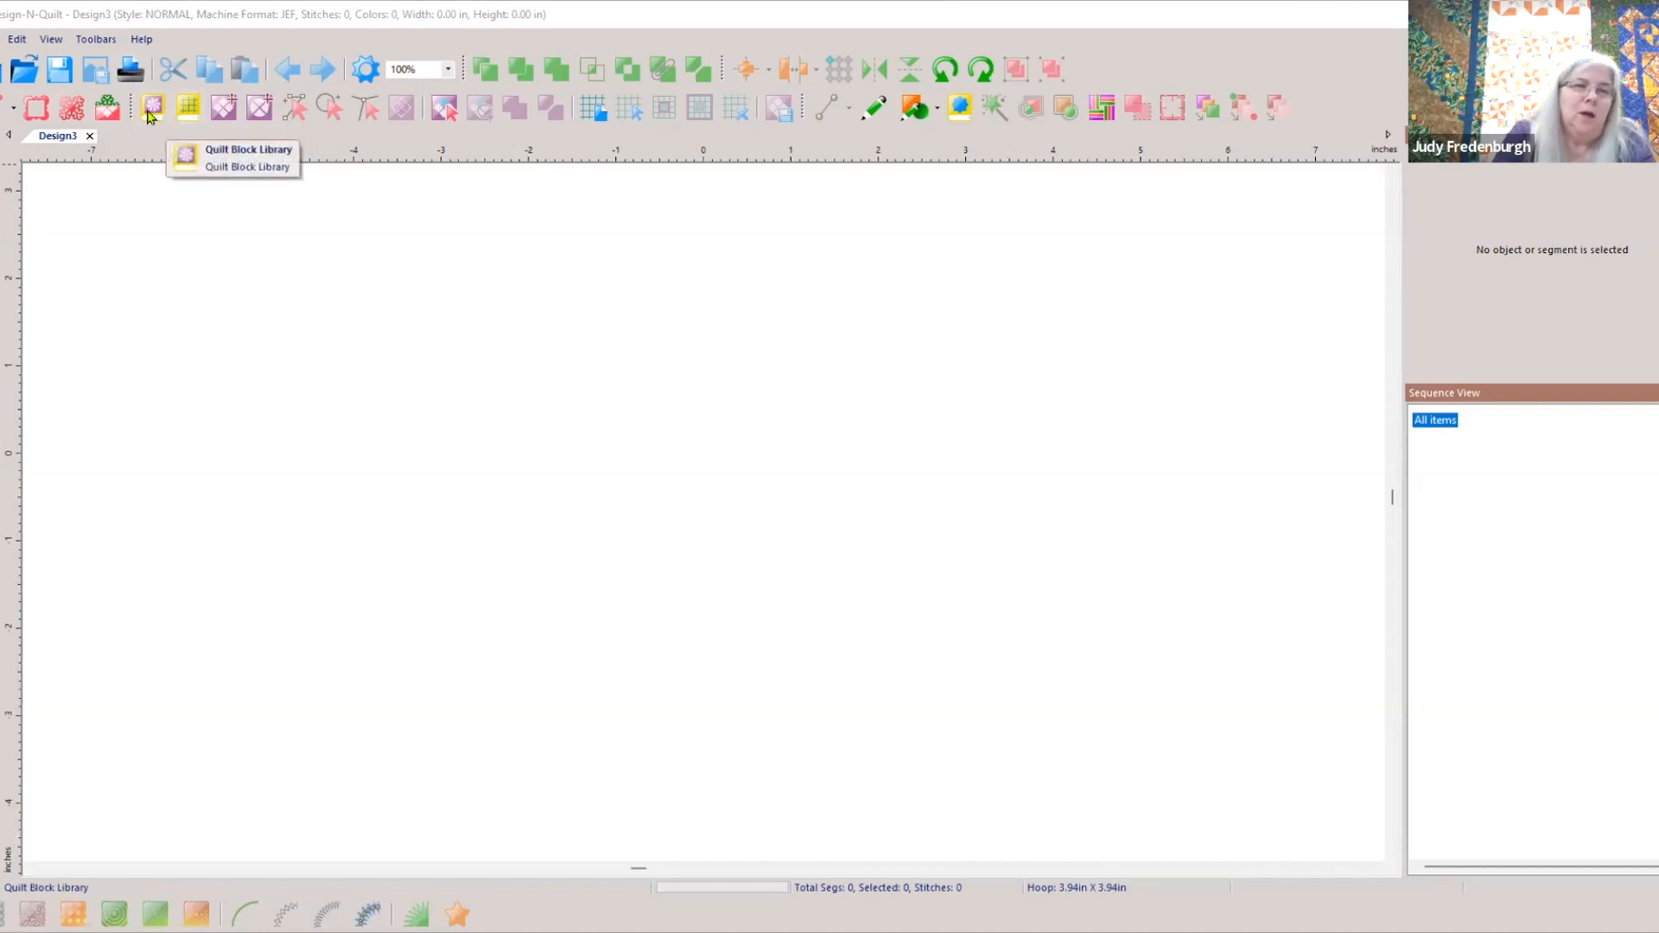
Open the Quilt Block Library and browse the blocks in the My Blocks folder
click(150, 110)
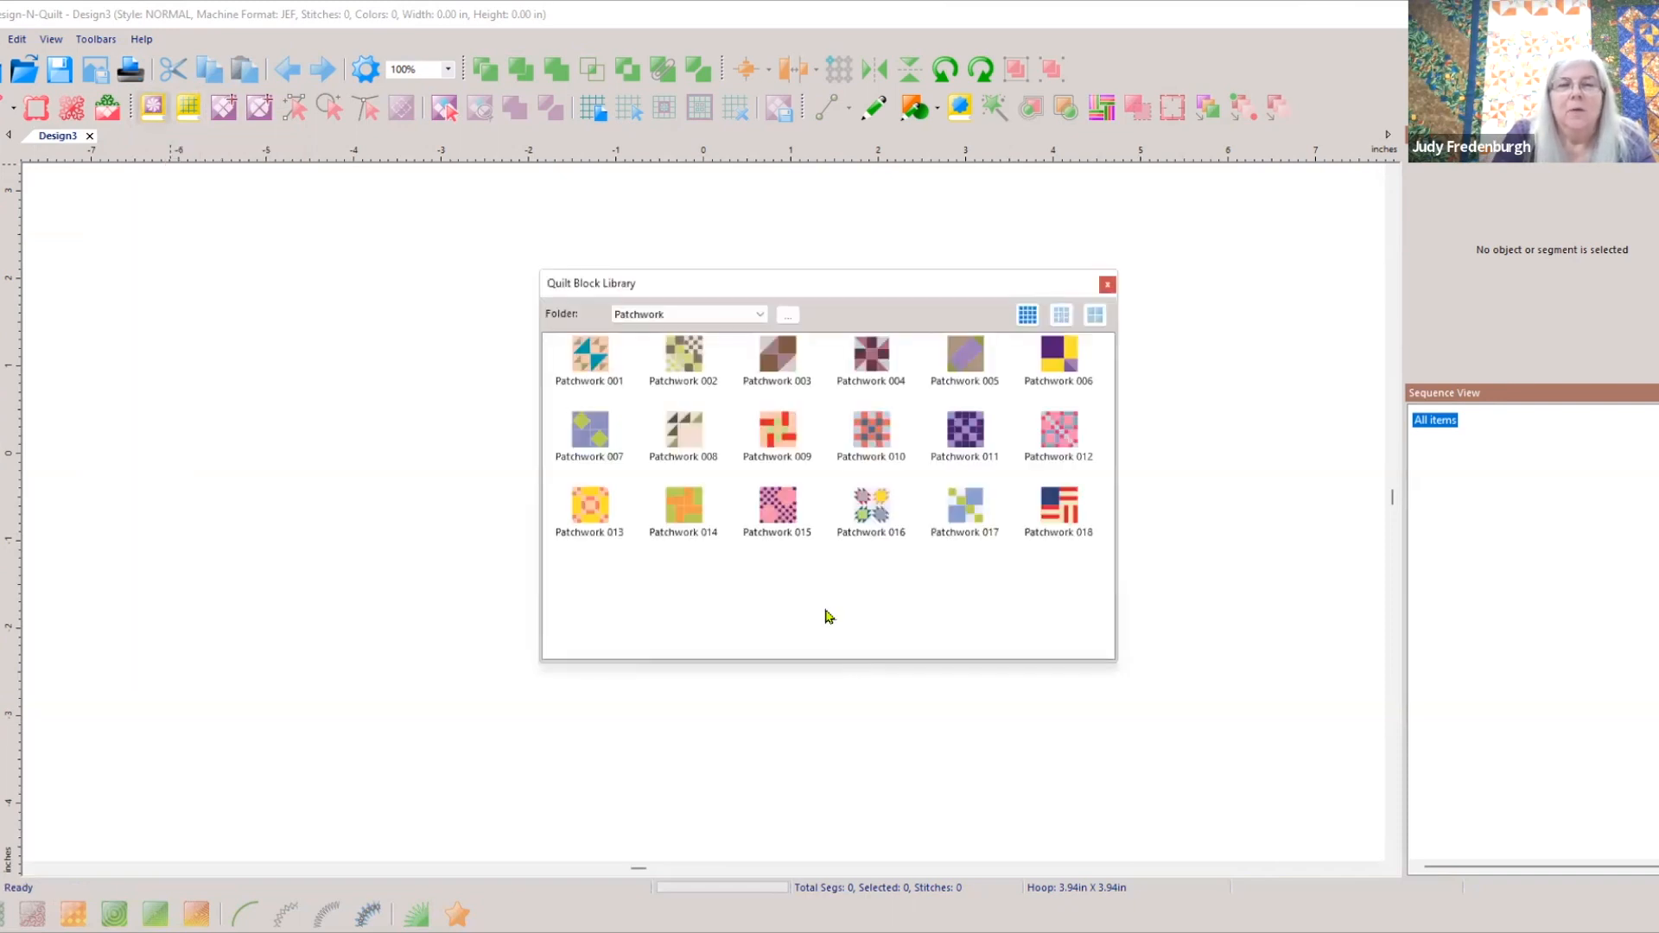
click(757, 316)
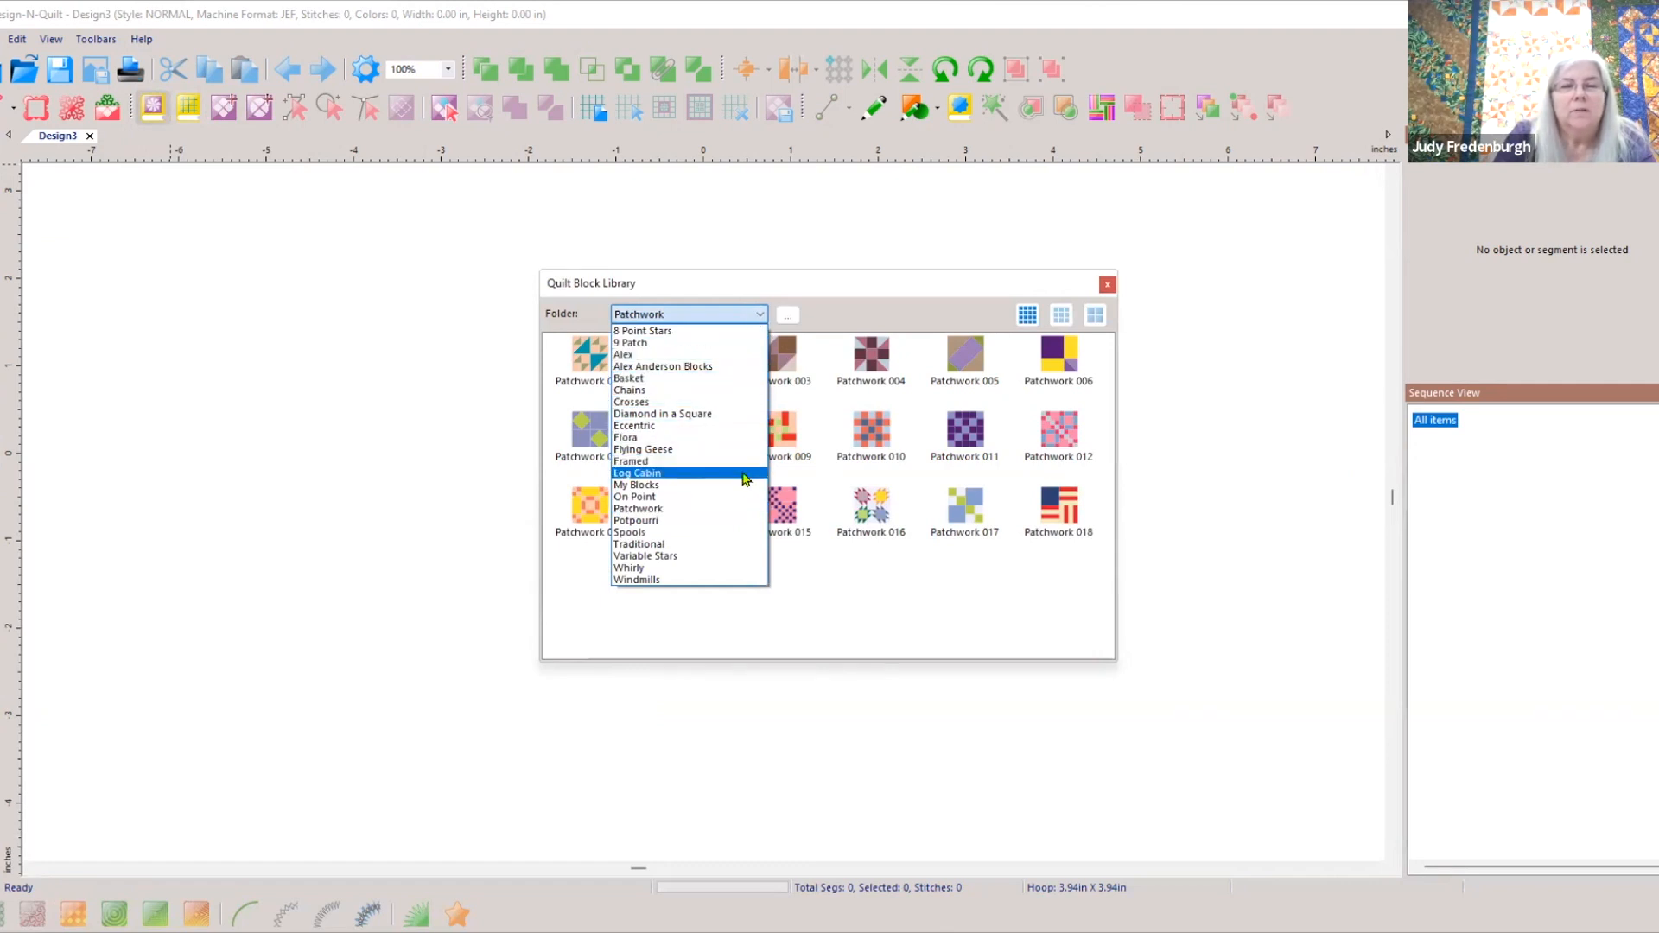
click(681, 486)
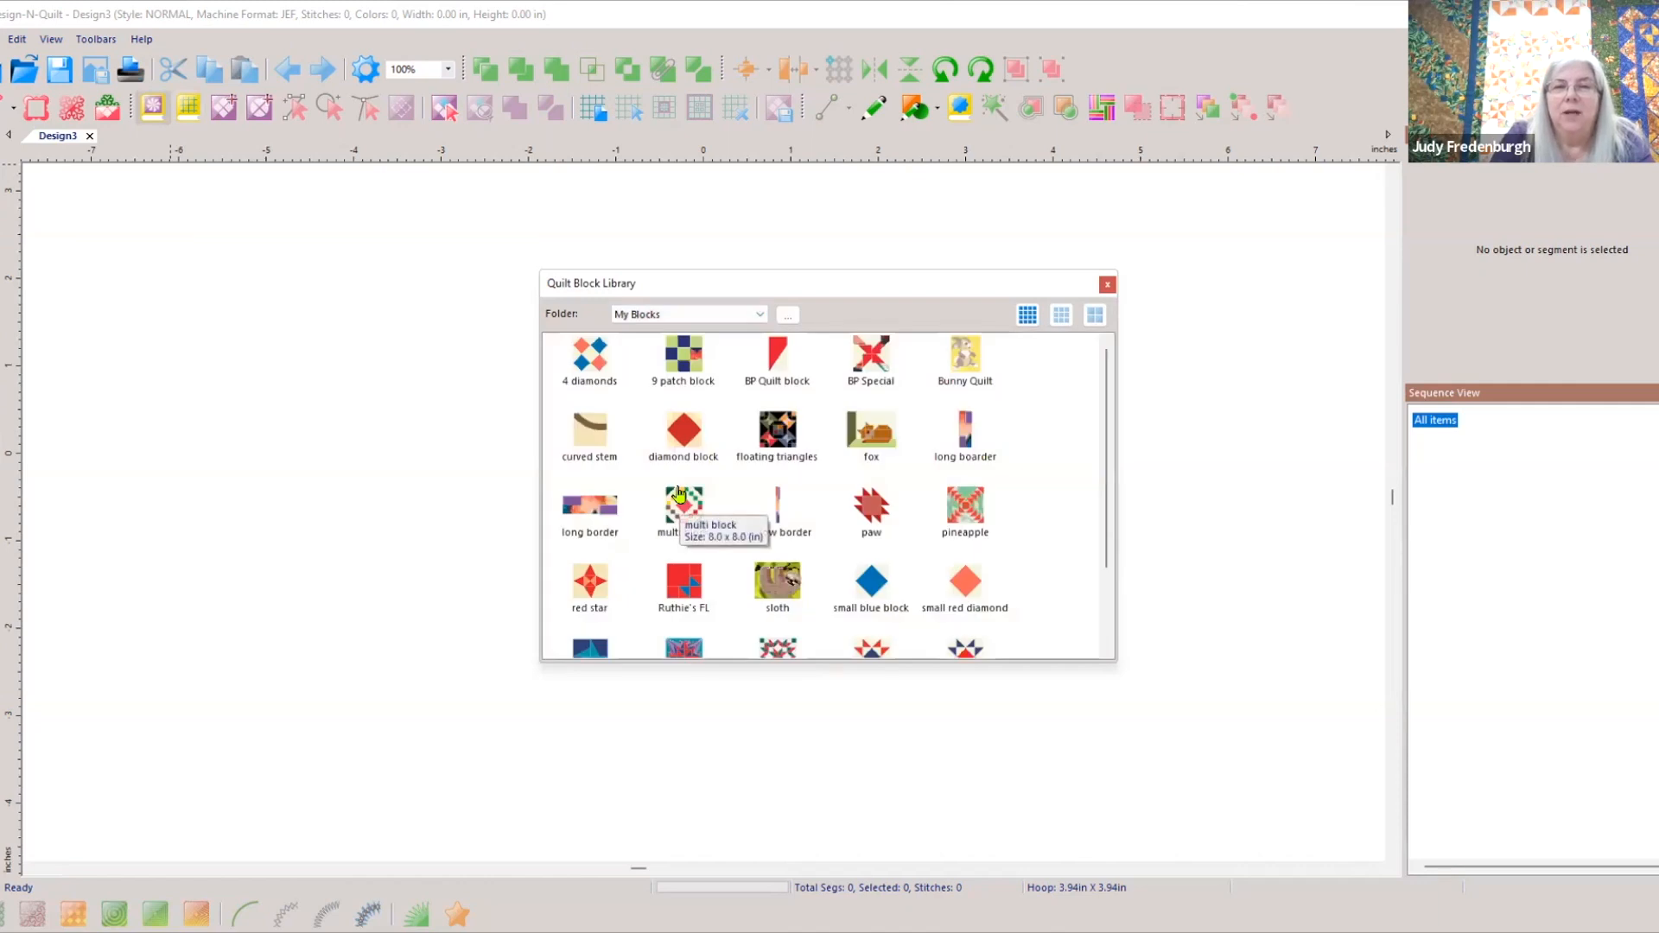
drag(1109, 514, 1114, 458)
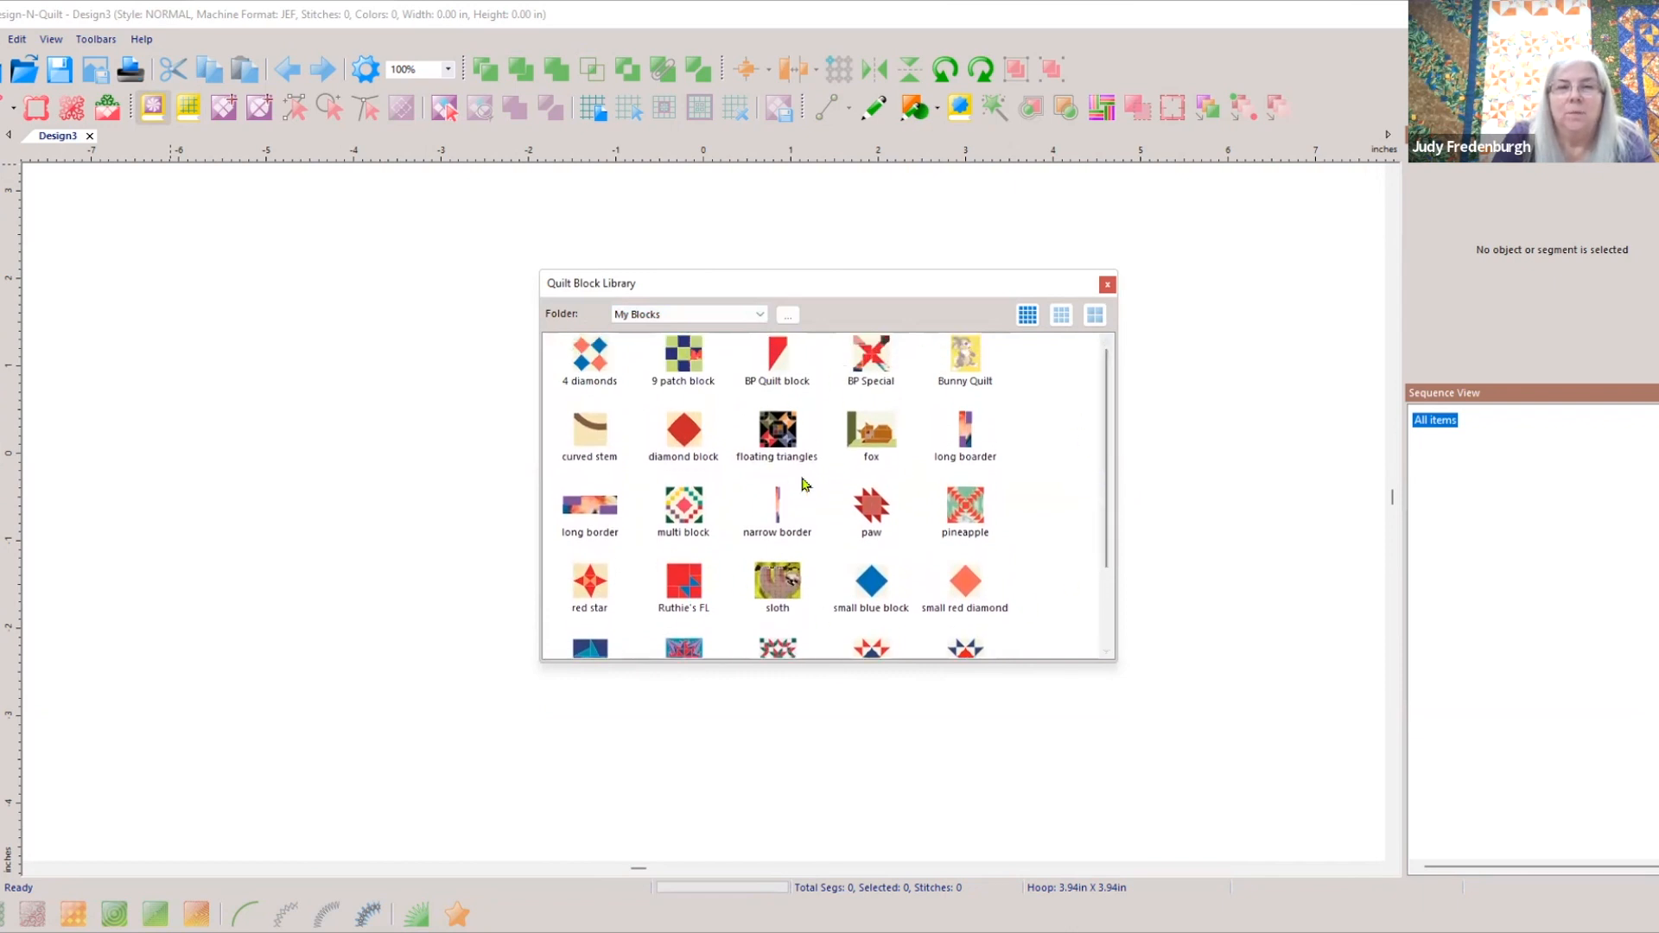
Switch the Quilt Block Library to the Potpourri folder and open the heart block Potpourri 003
click(761, 315)
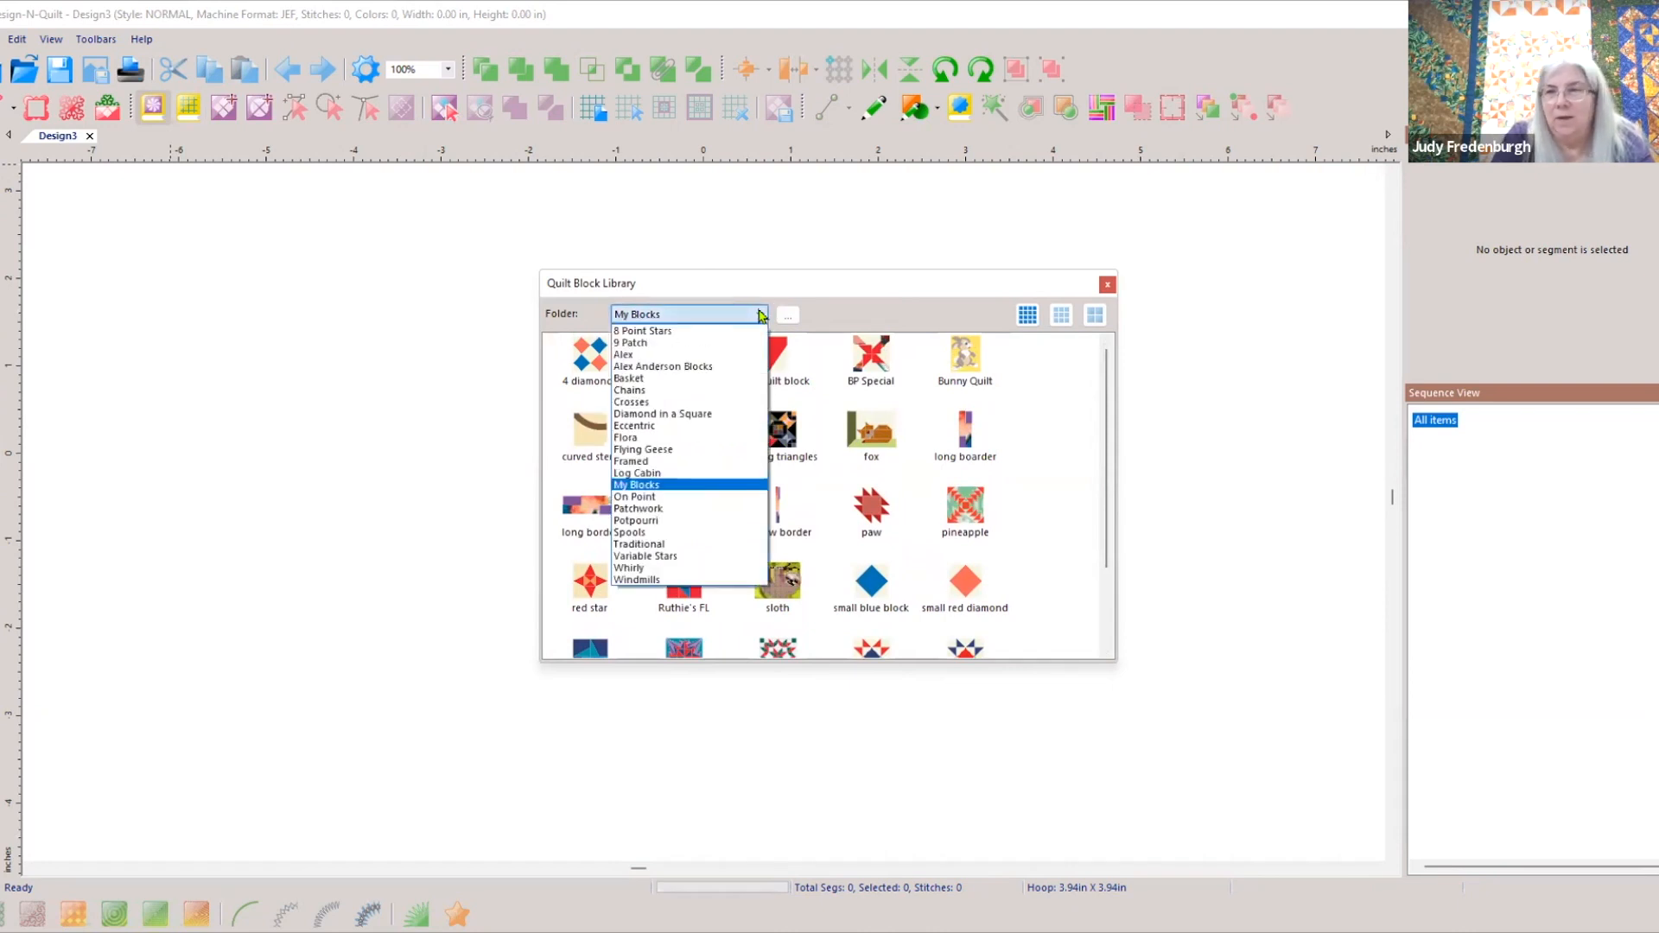
click(656, 521)
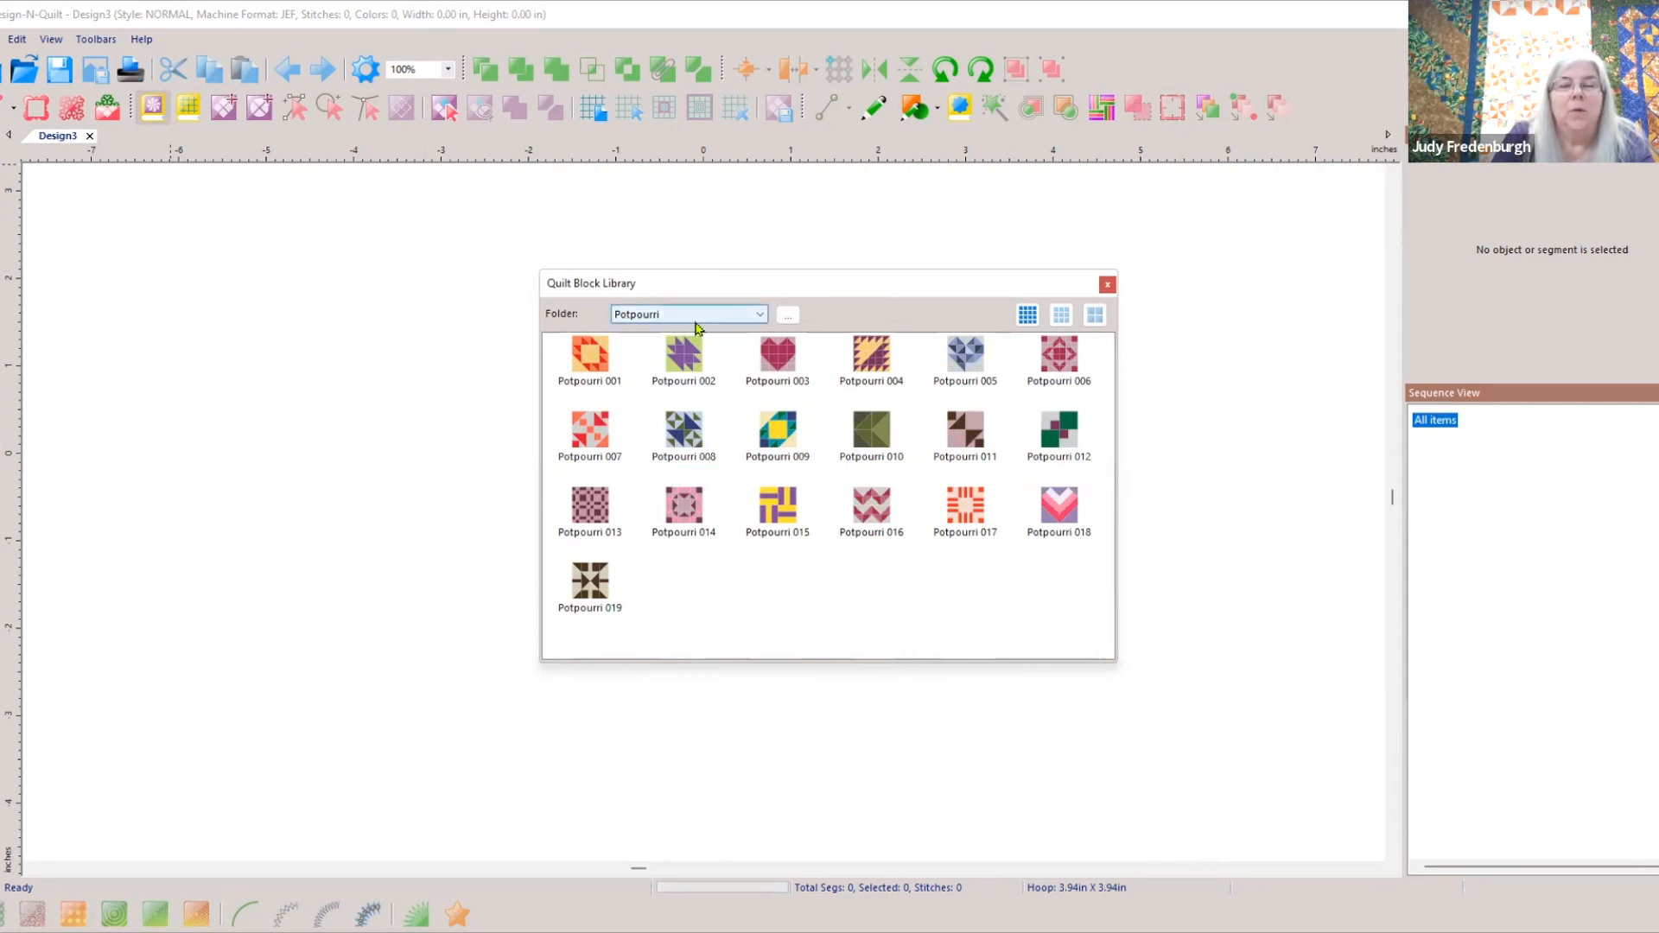
click(776, 367)
double_click(776, 367)
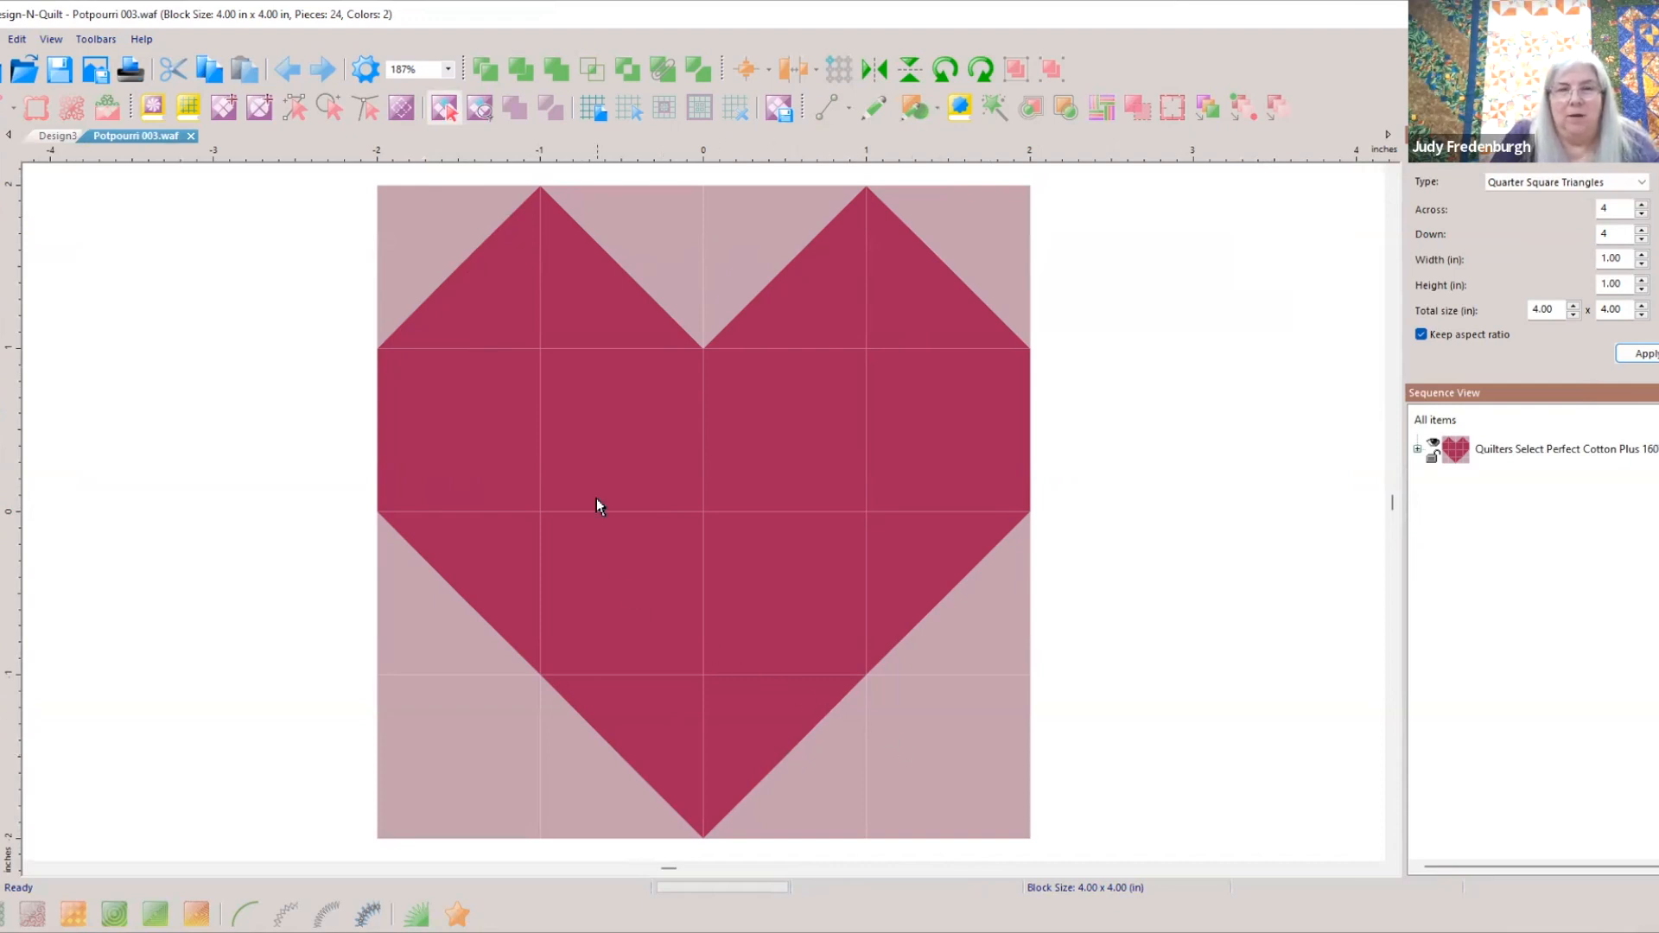
Reset the workspace so the color palettes are restored, hide the Slow Draw controls and clear the piece selection
click(422, 256)
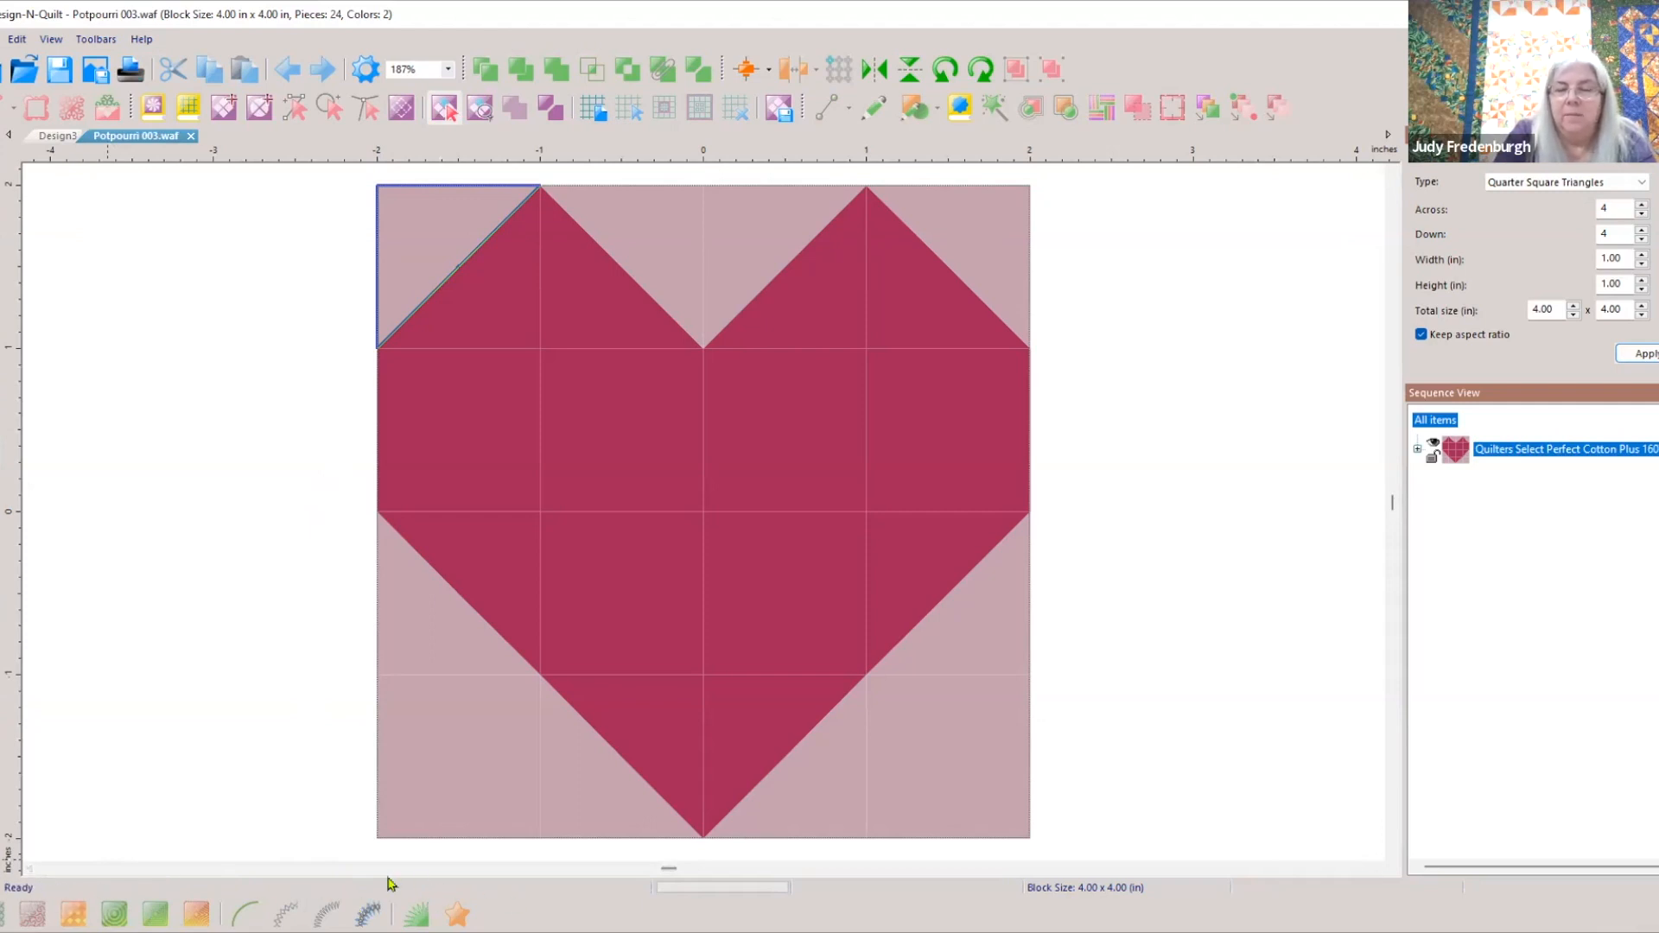
click(95, 40)
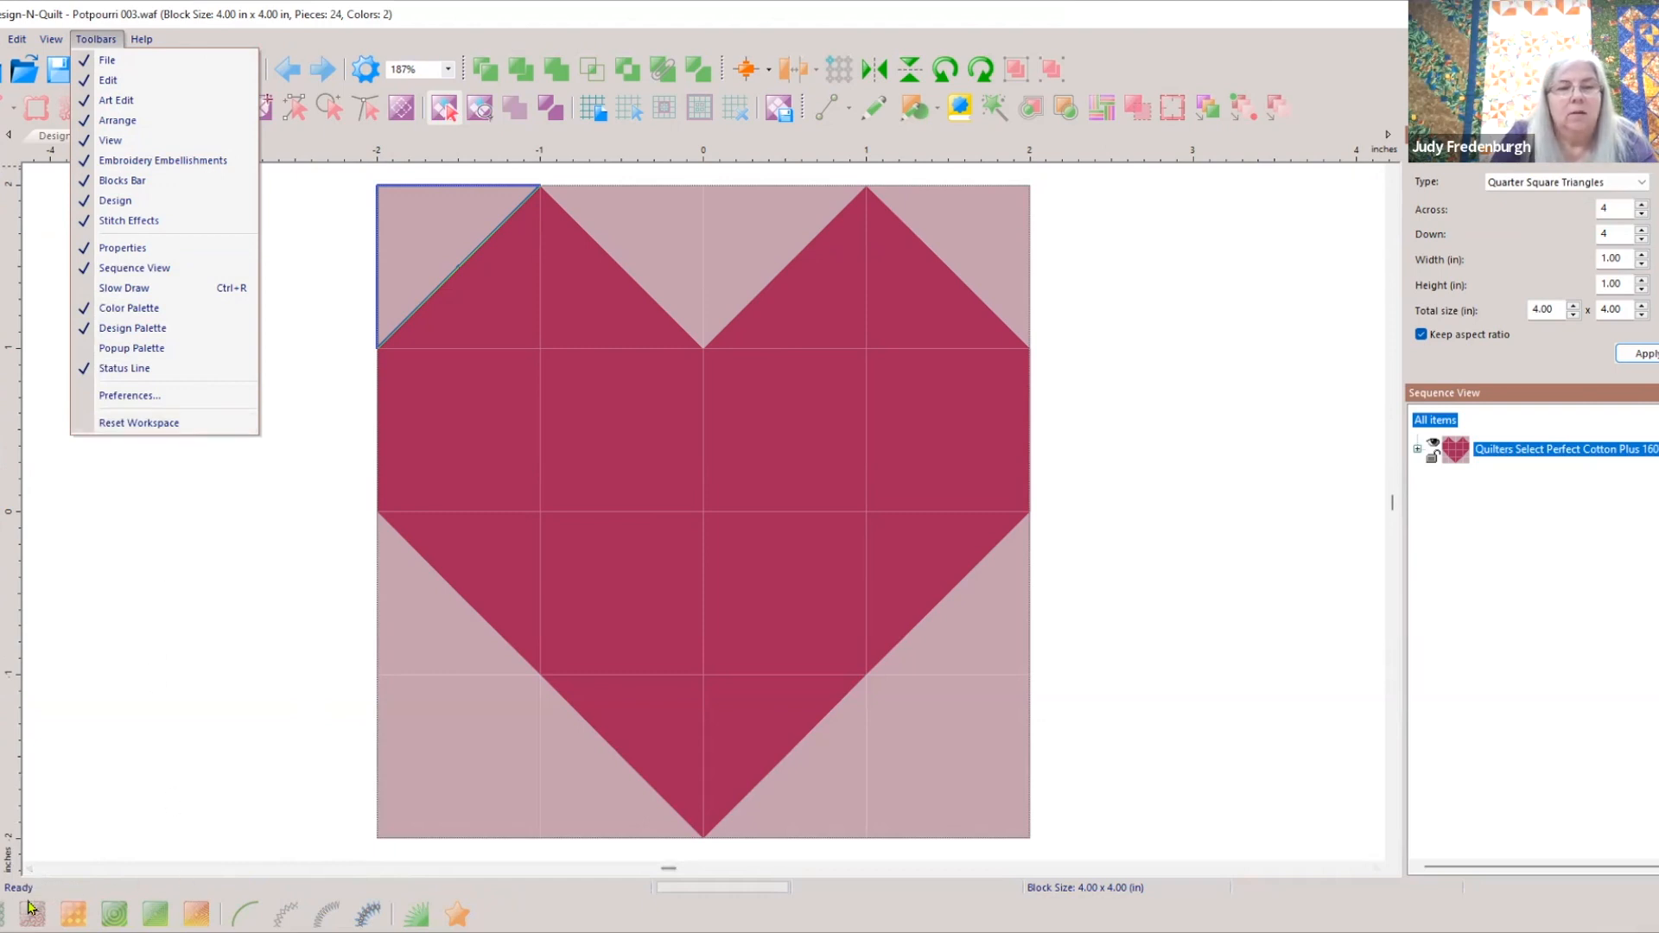
click(171, 425)
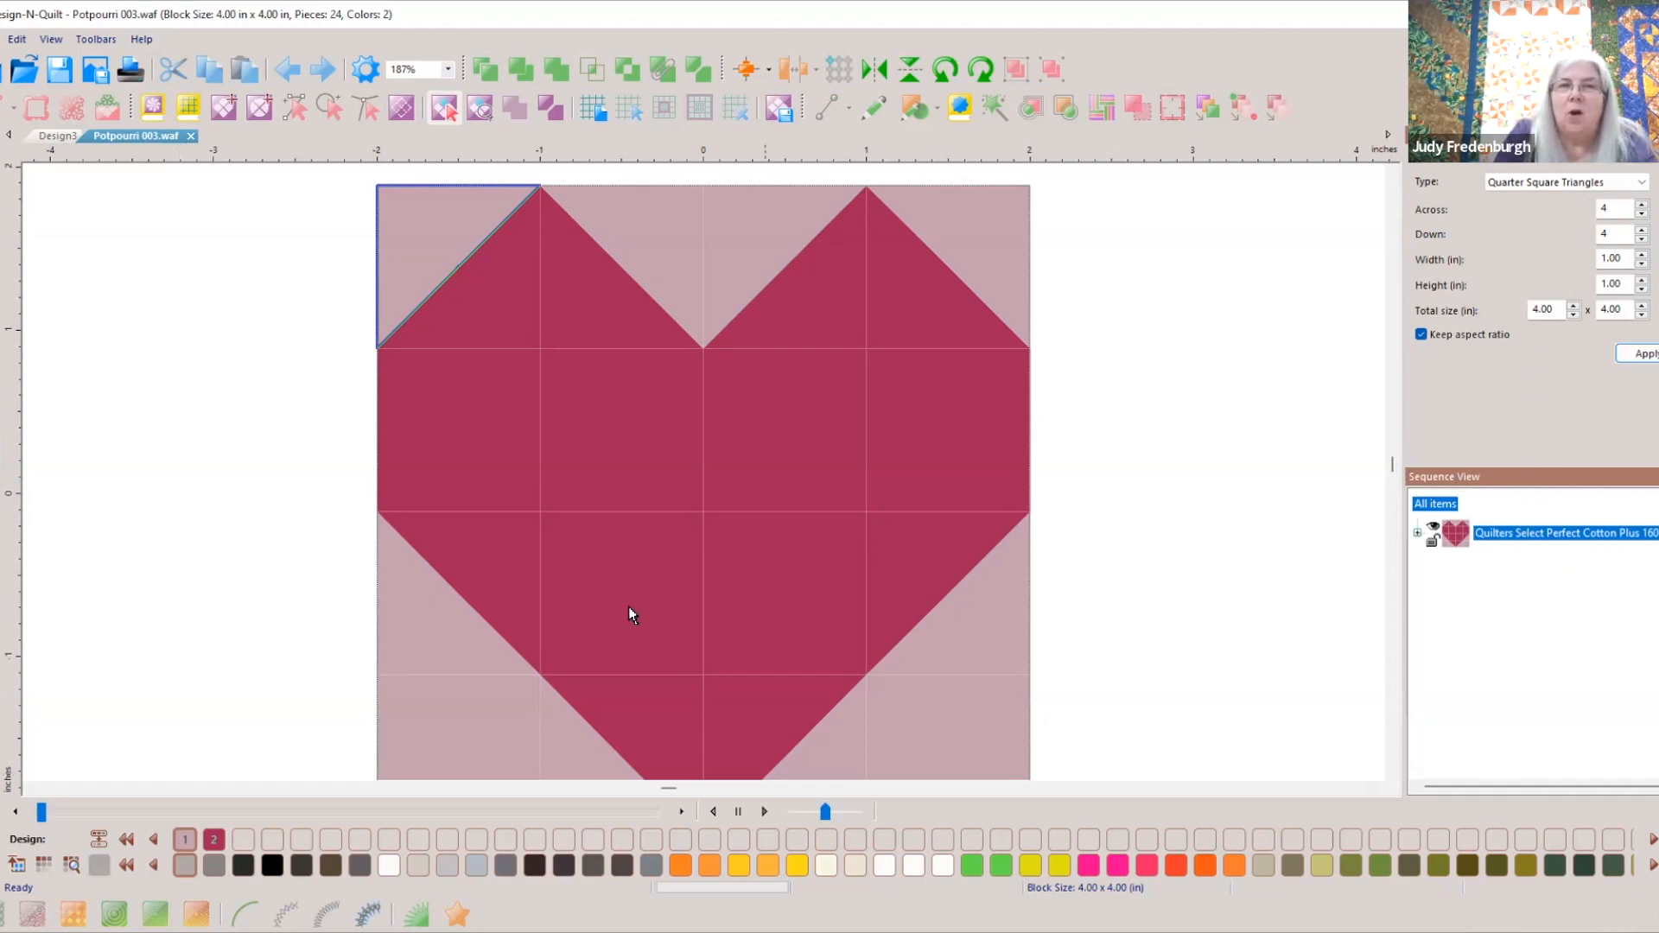
click(87, 41)
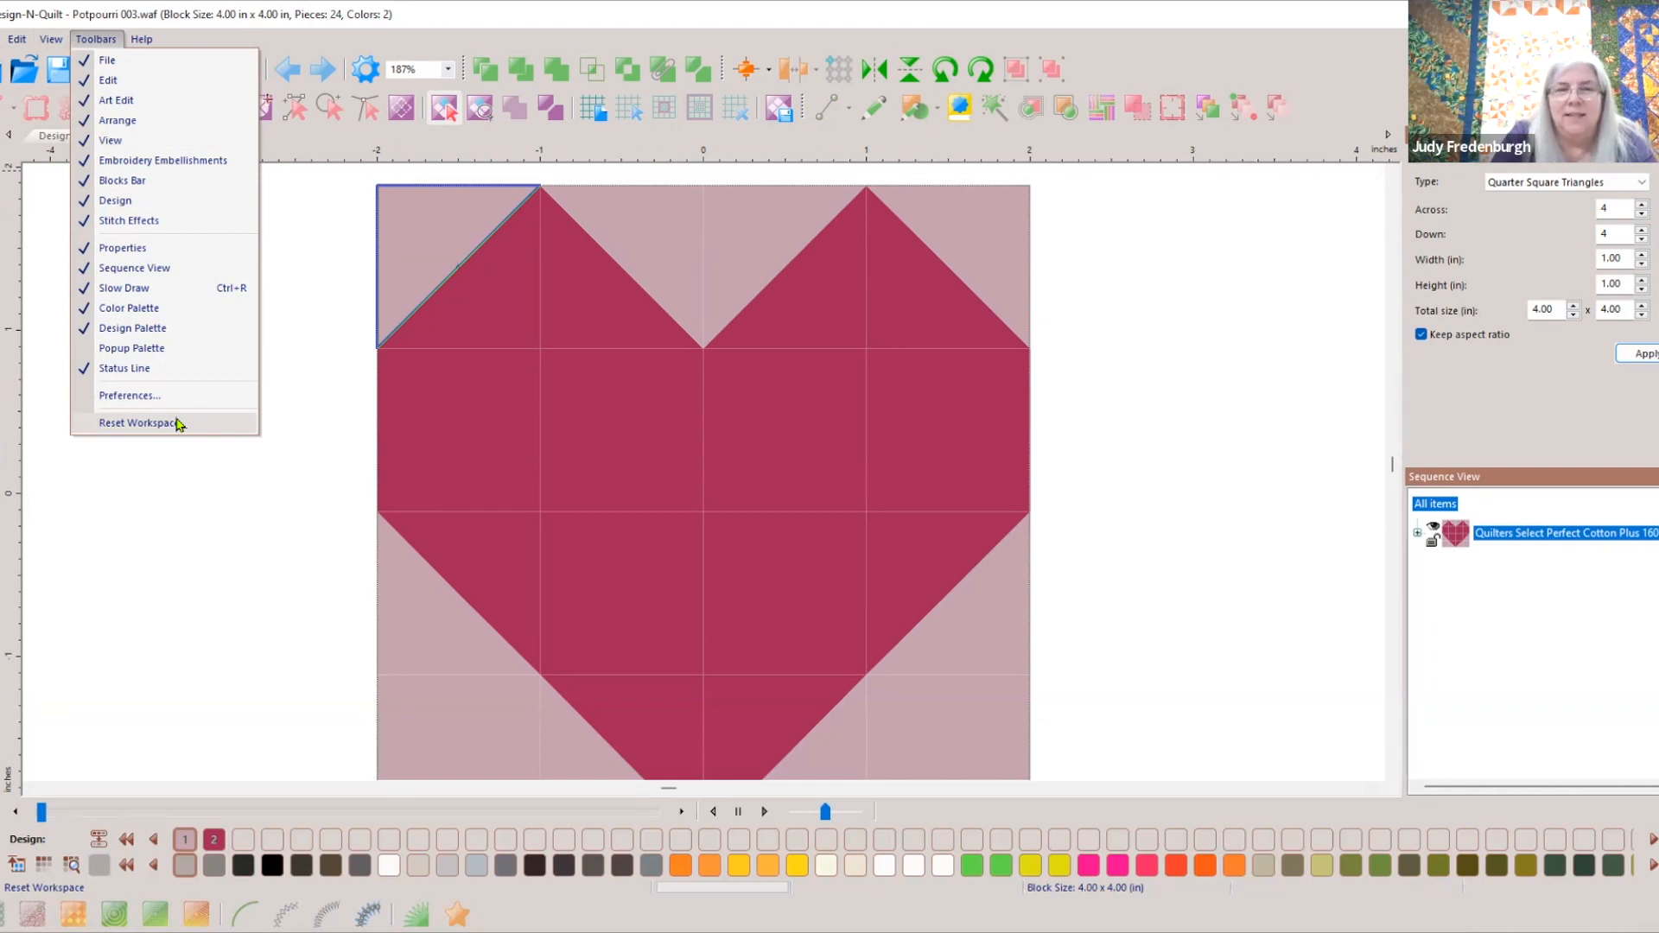
click(250, 467)
click(249, 467)
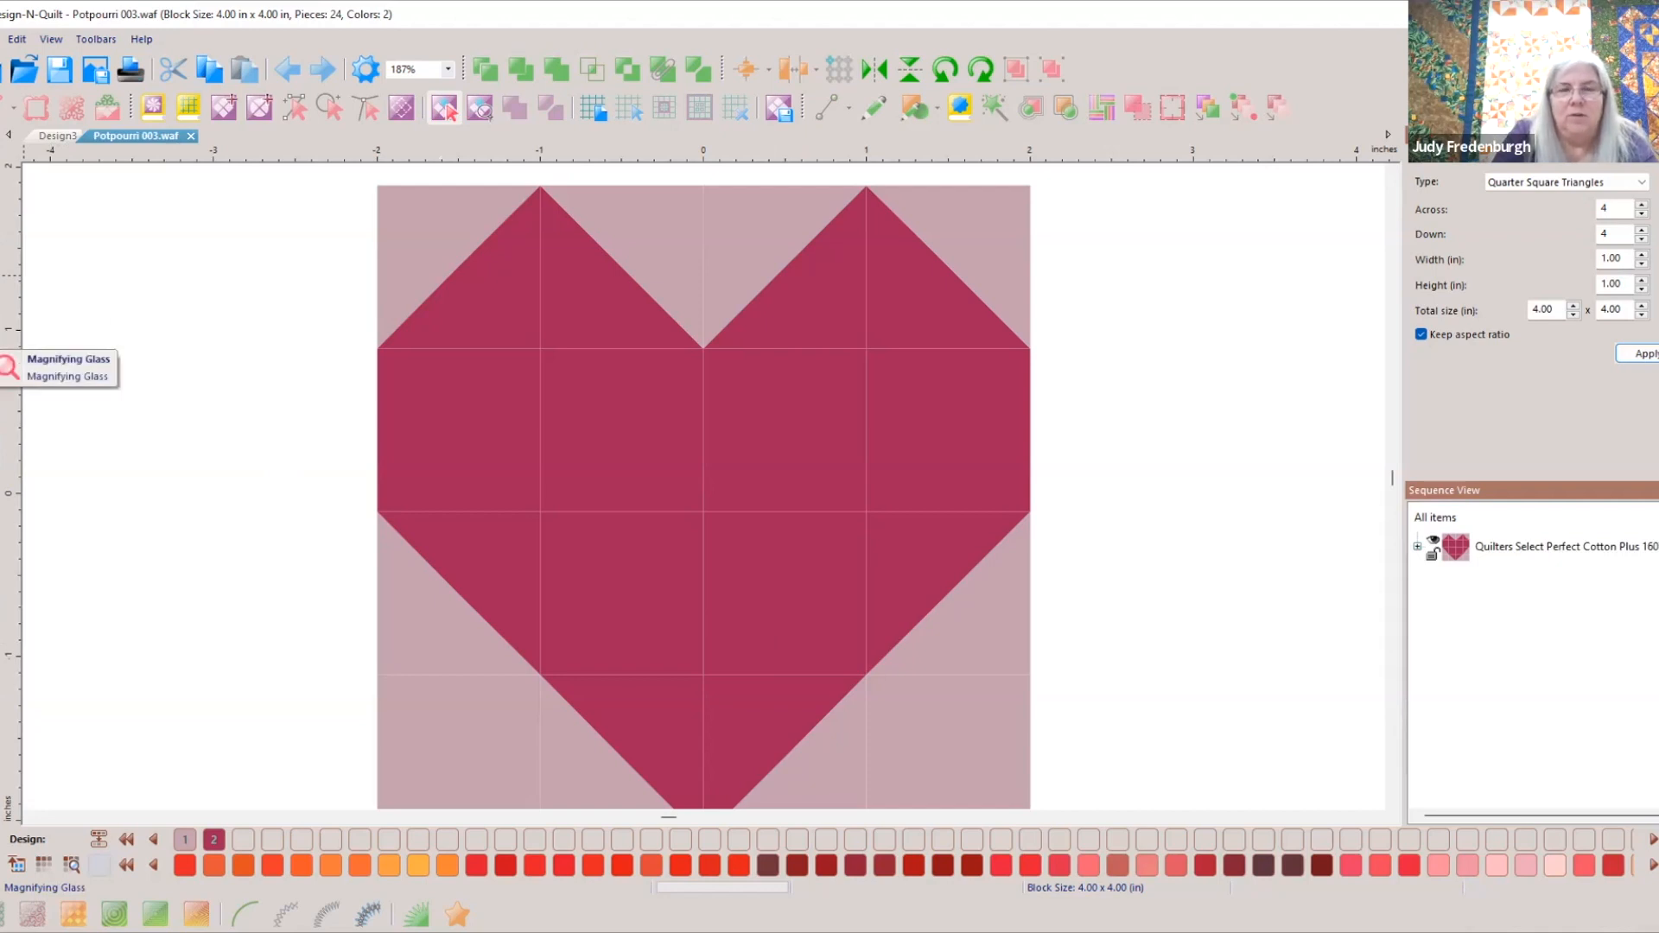
Fit the whole heart block in the work area, and refit it after scrolling the canvas away
double_click(1, 335)
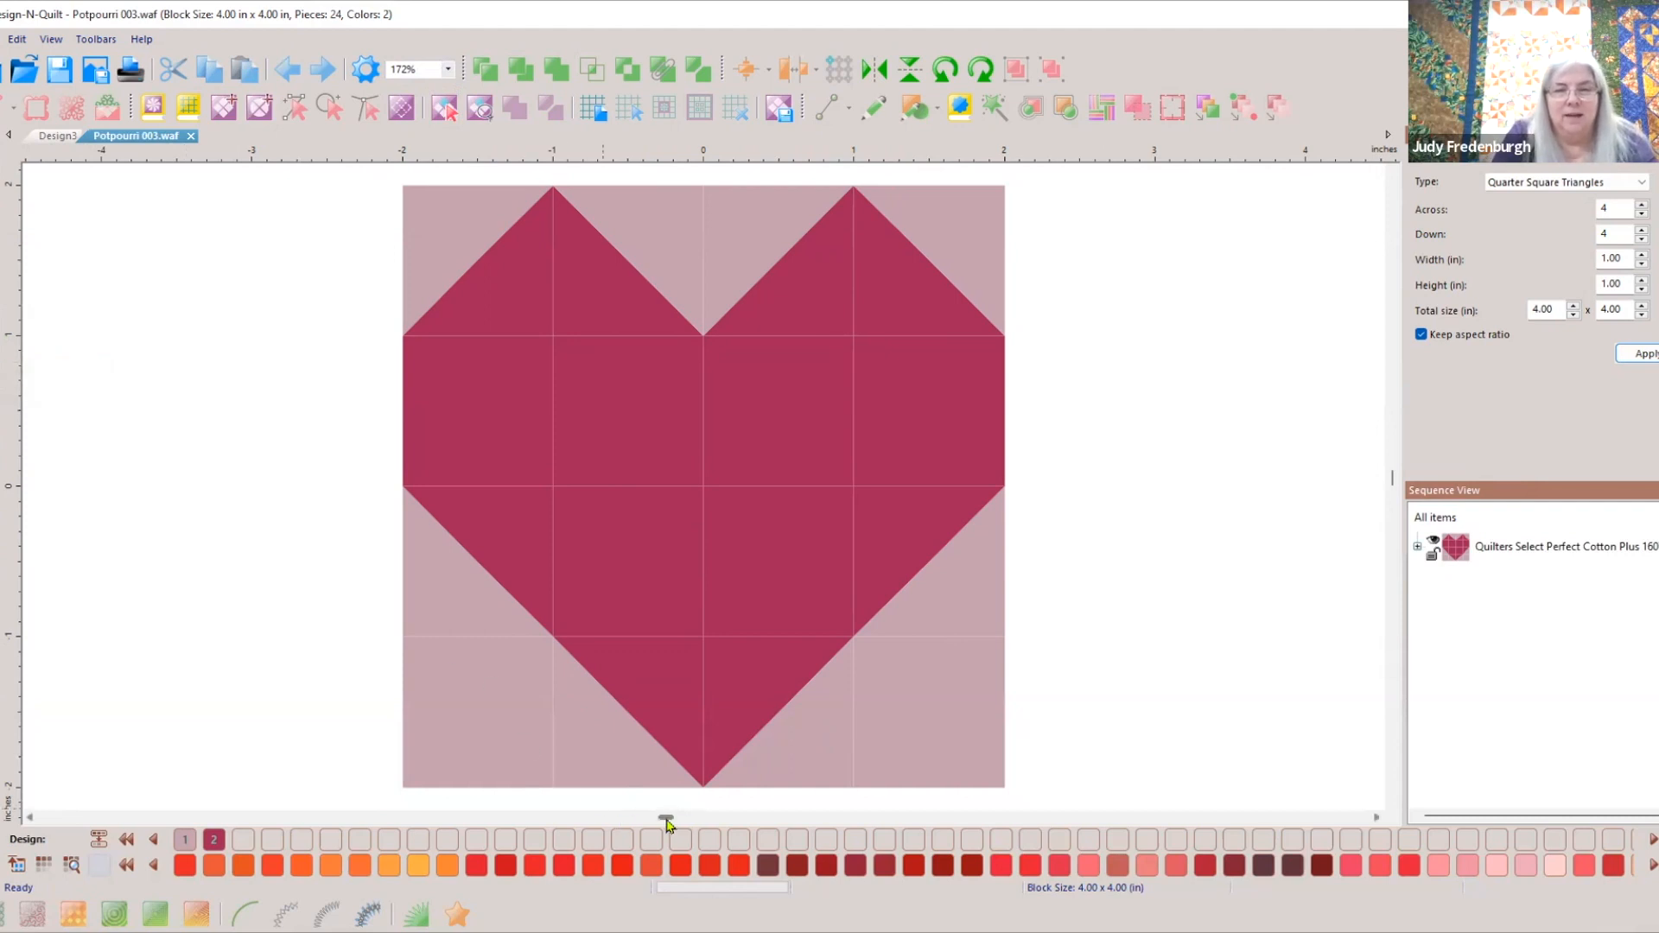
drag(667, 828, 1285, 845)
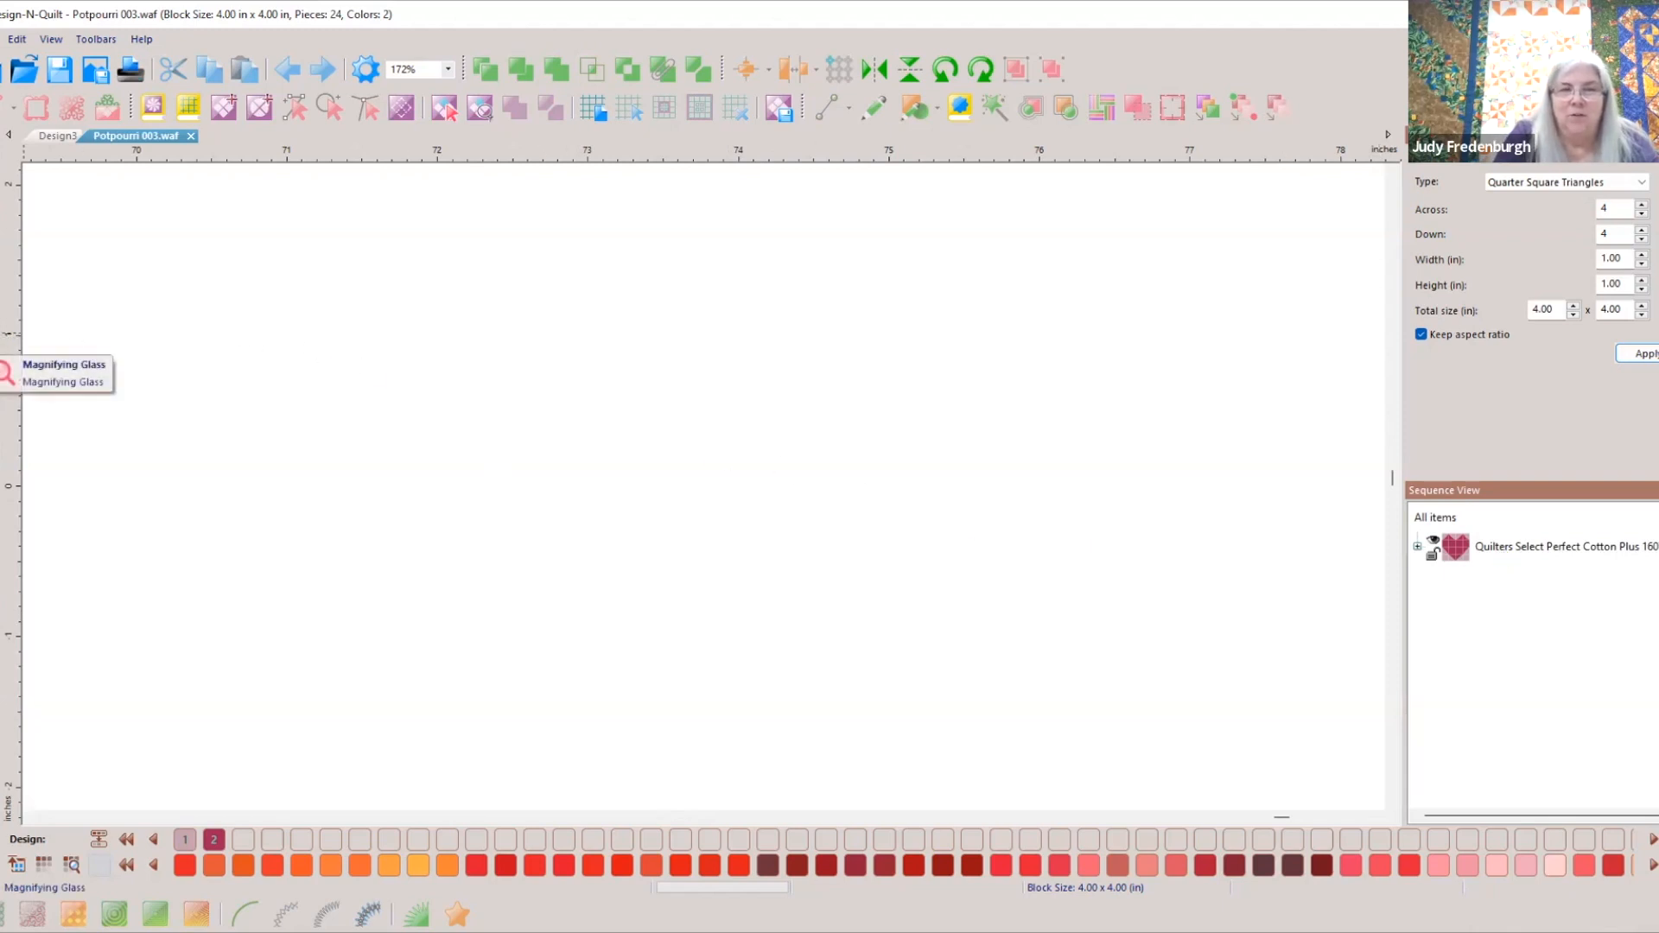
double_click(2, 339)
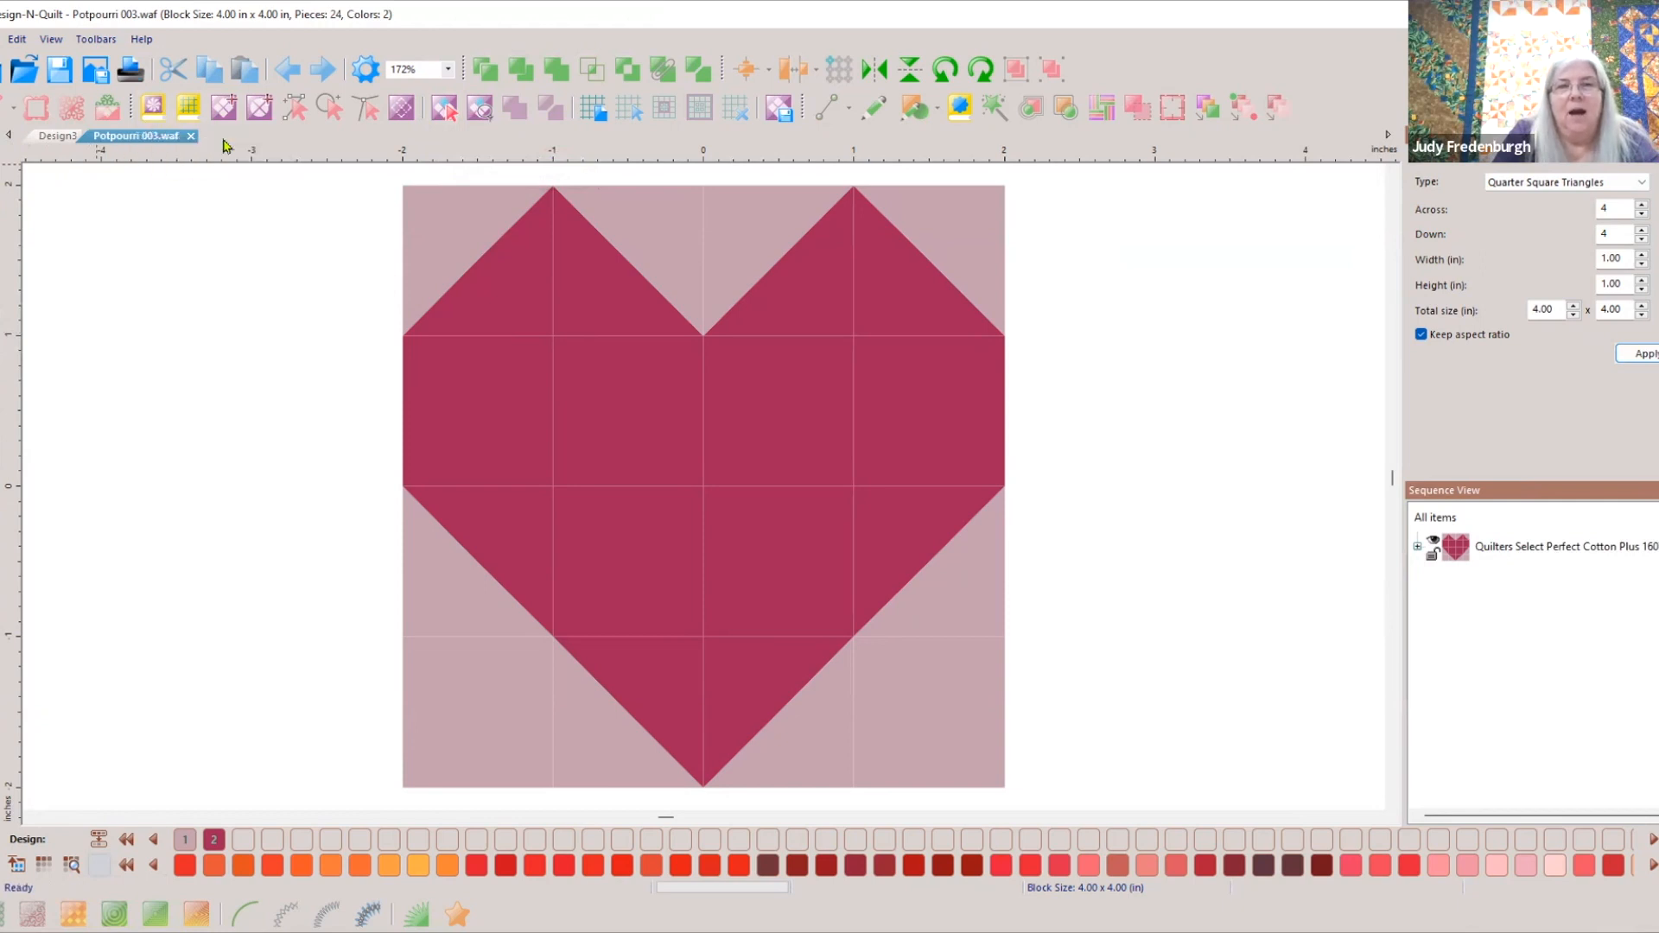
Recolor only the block's upper-left corner triangle with yellow Floriani Poly 542 Cockatoo from the expanded color palette, and undo the change
click(445, 111)
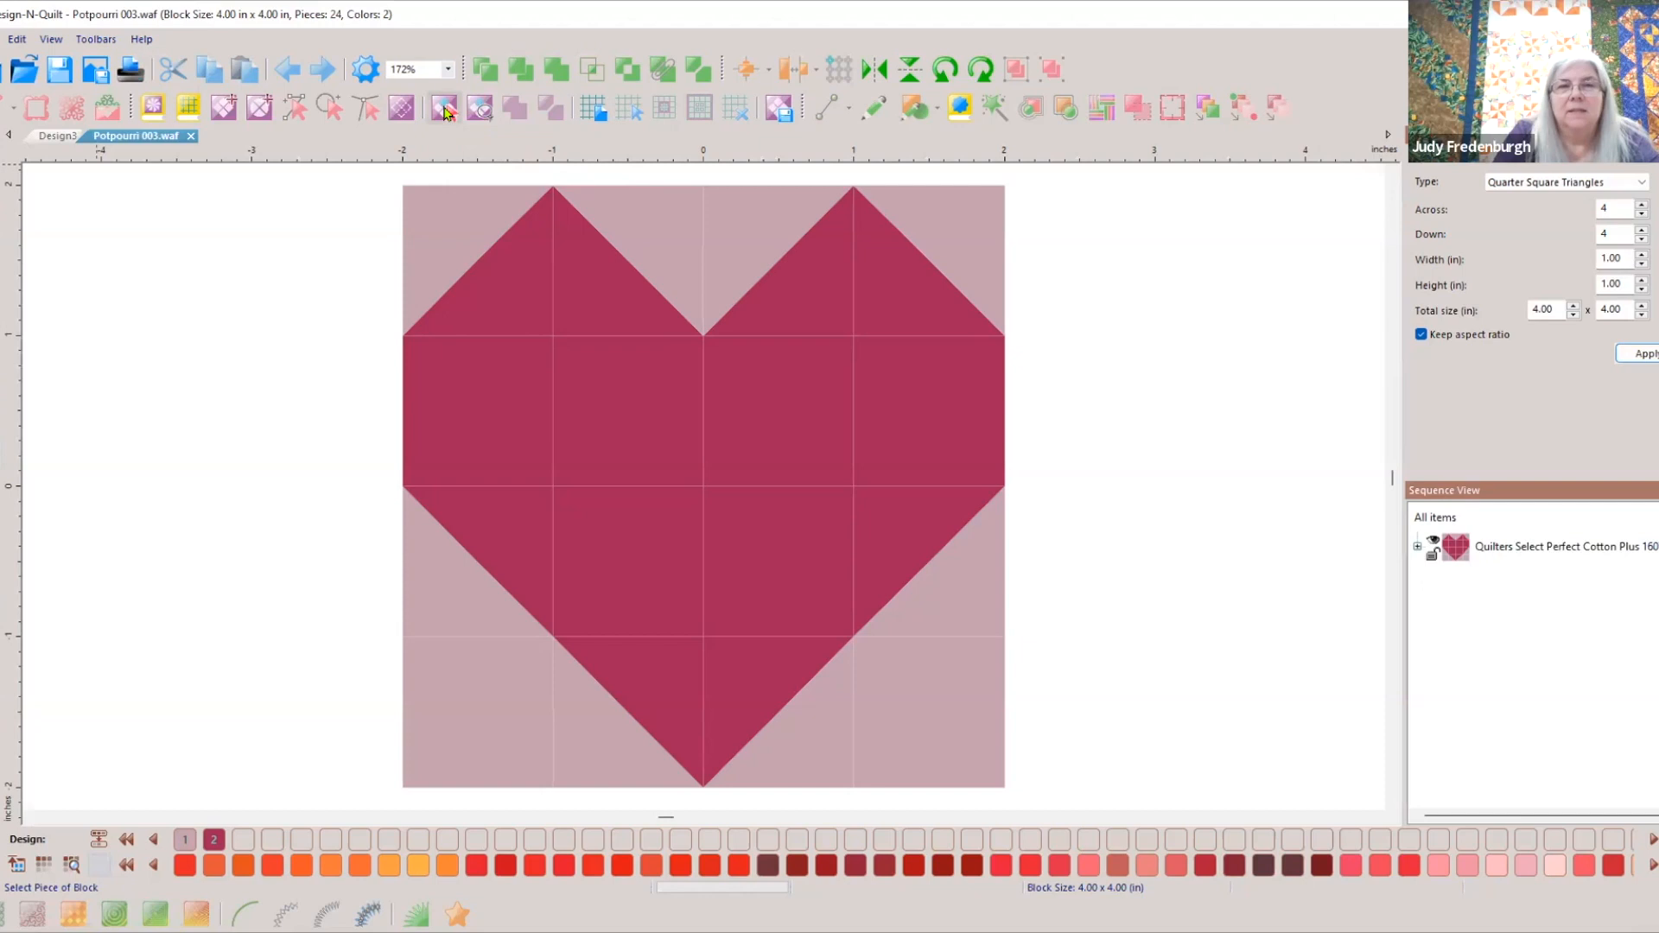
click(447, 218)
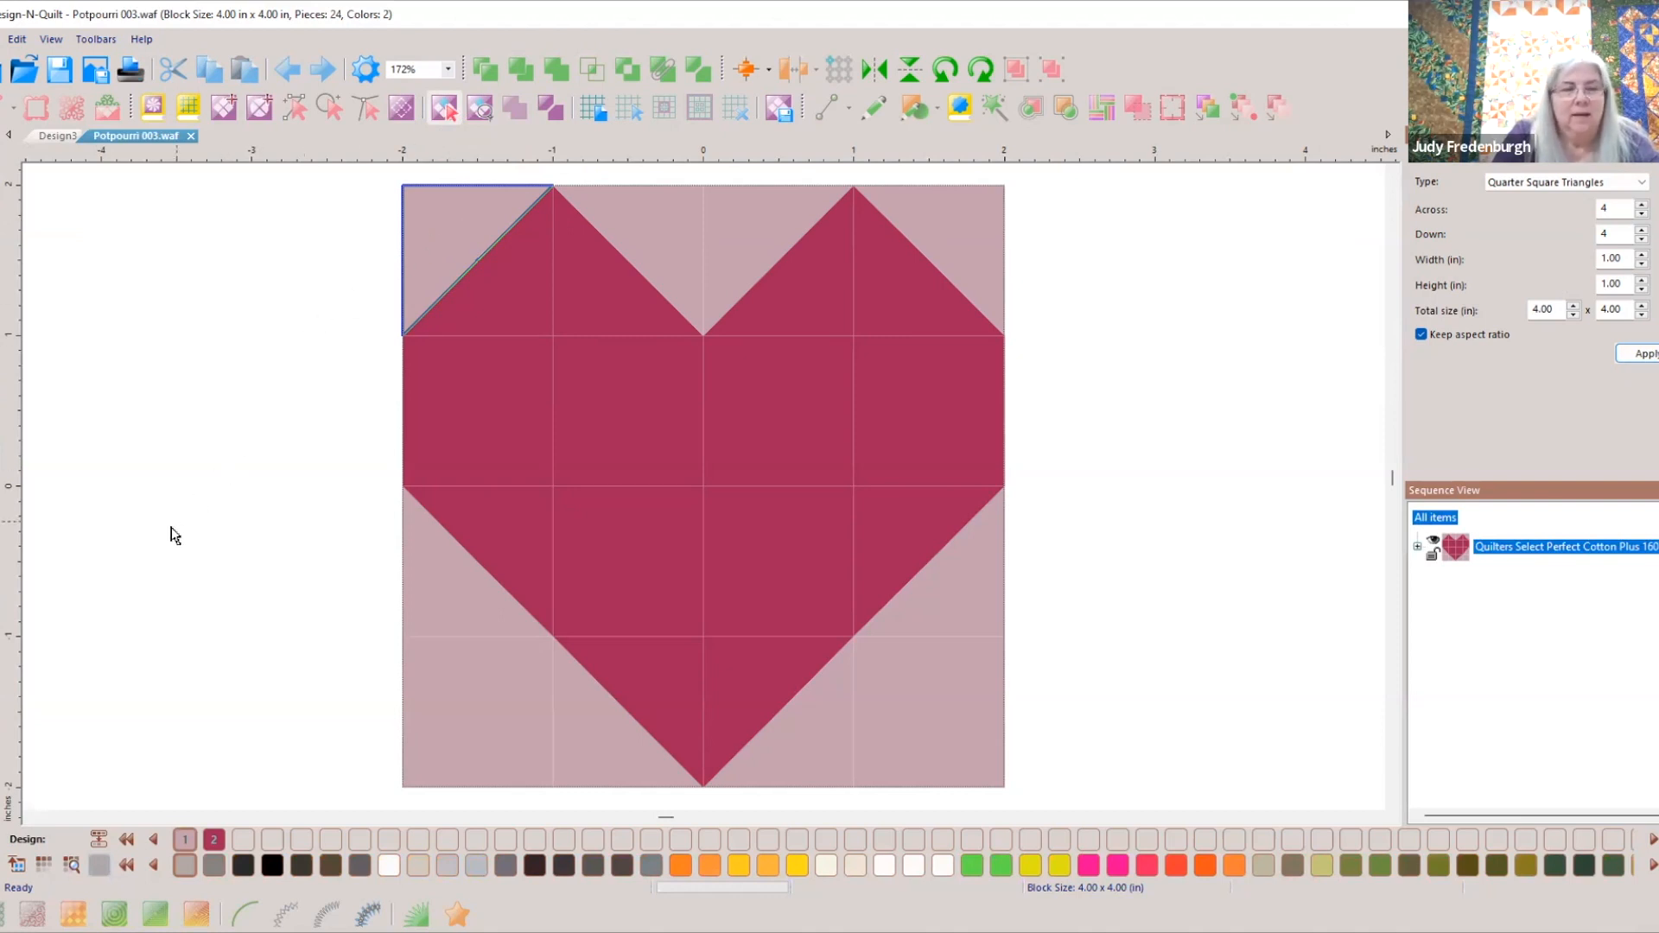
click(15, 865)
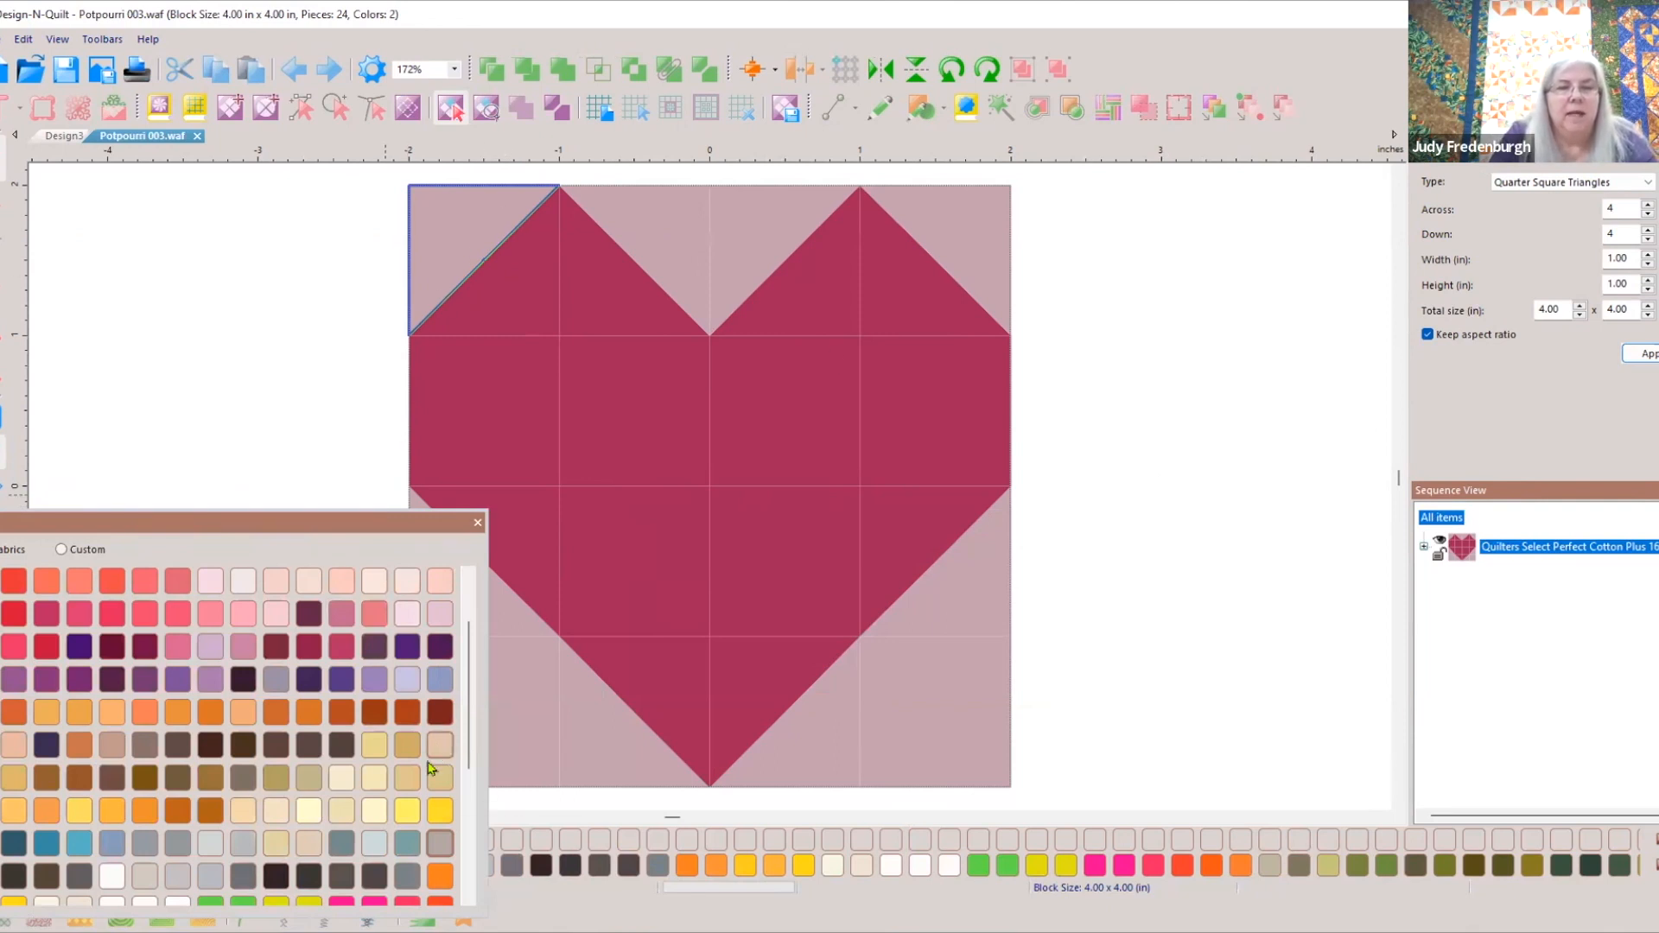
click(409, 812)
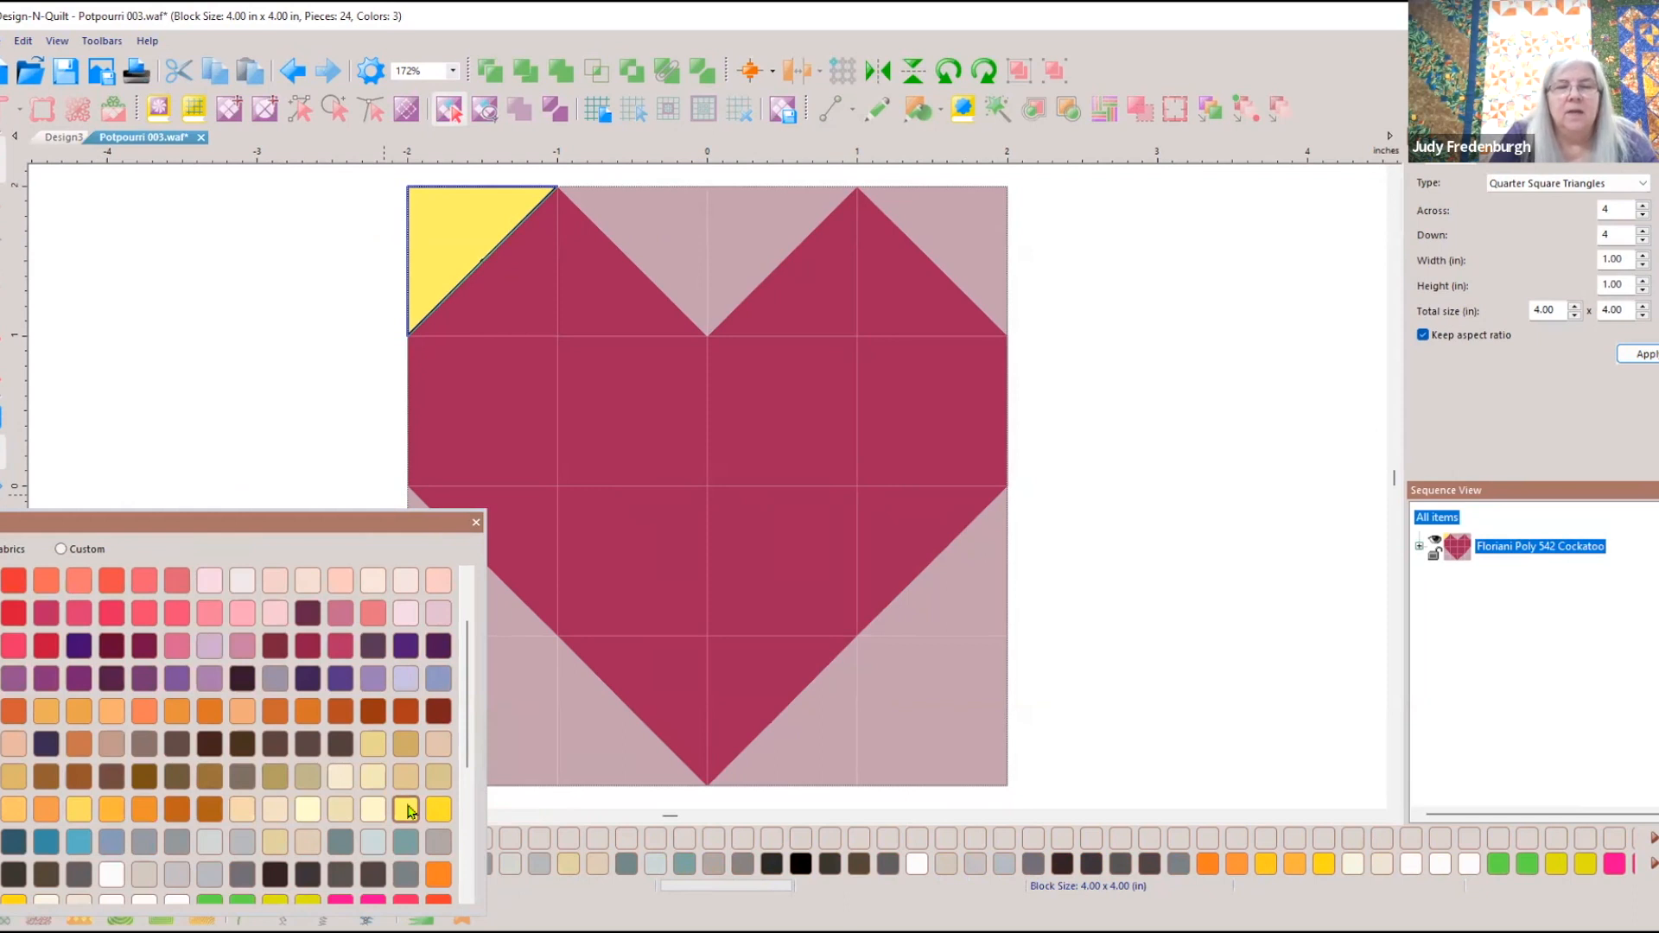
click(326, 294)
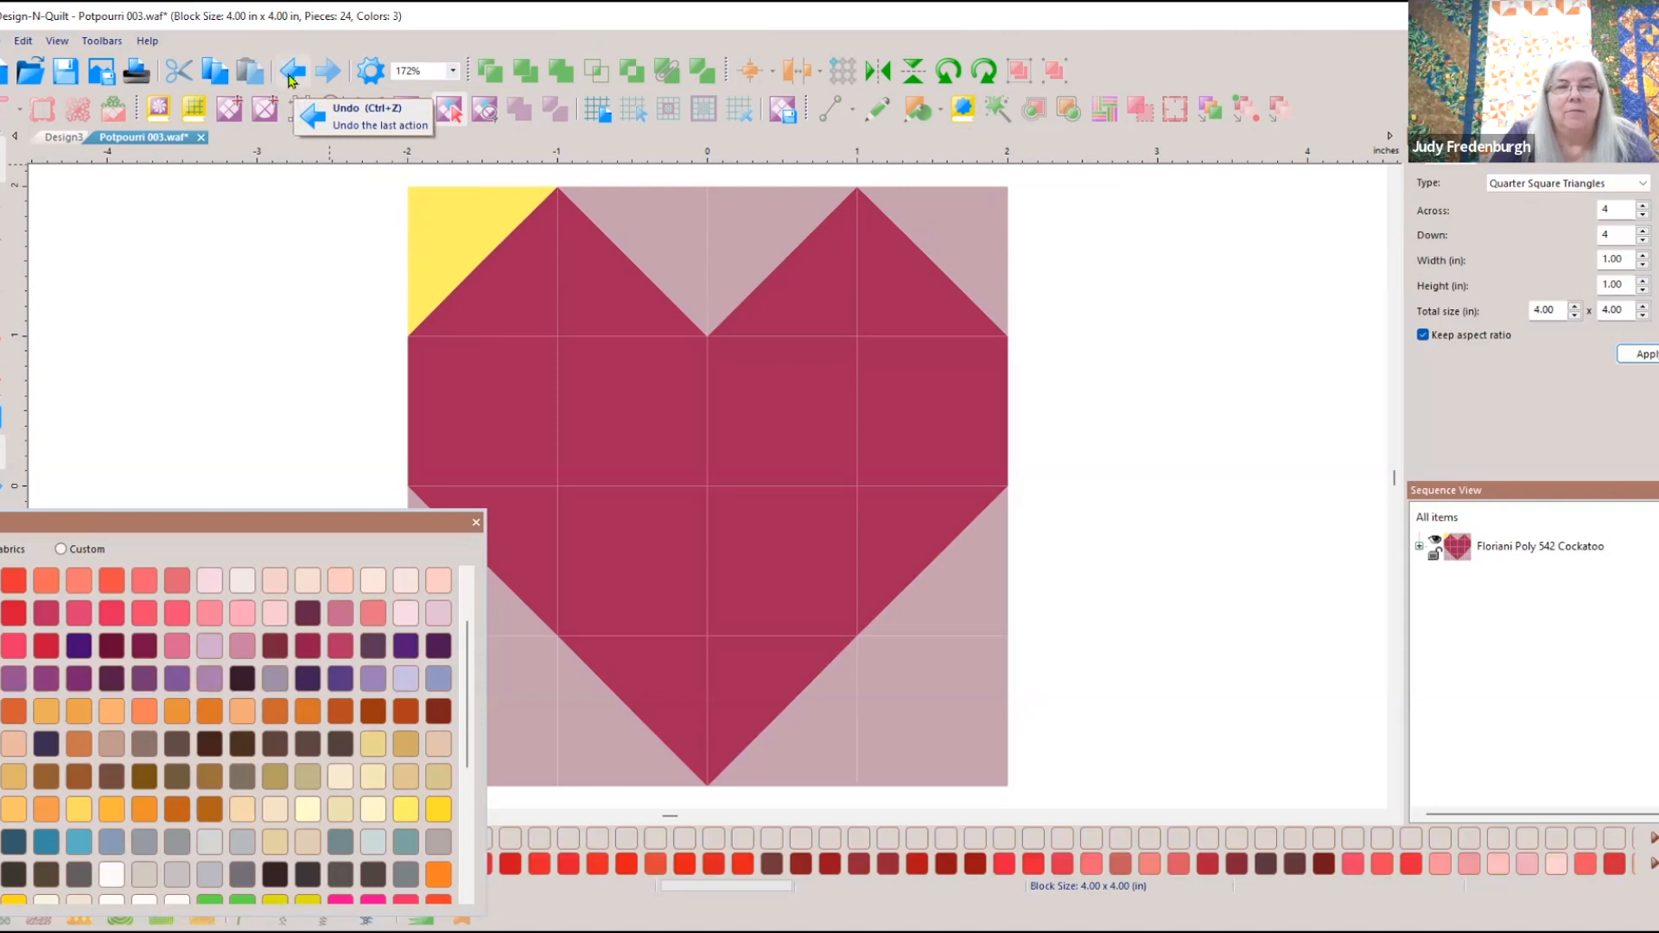
click(291, 73)
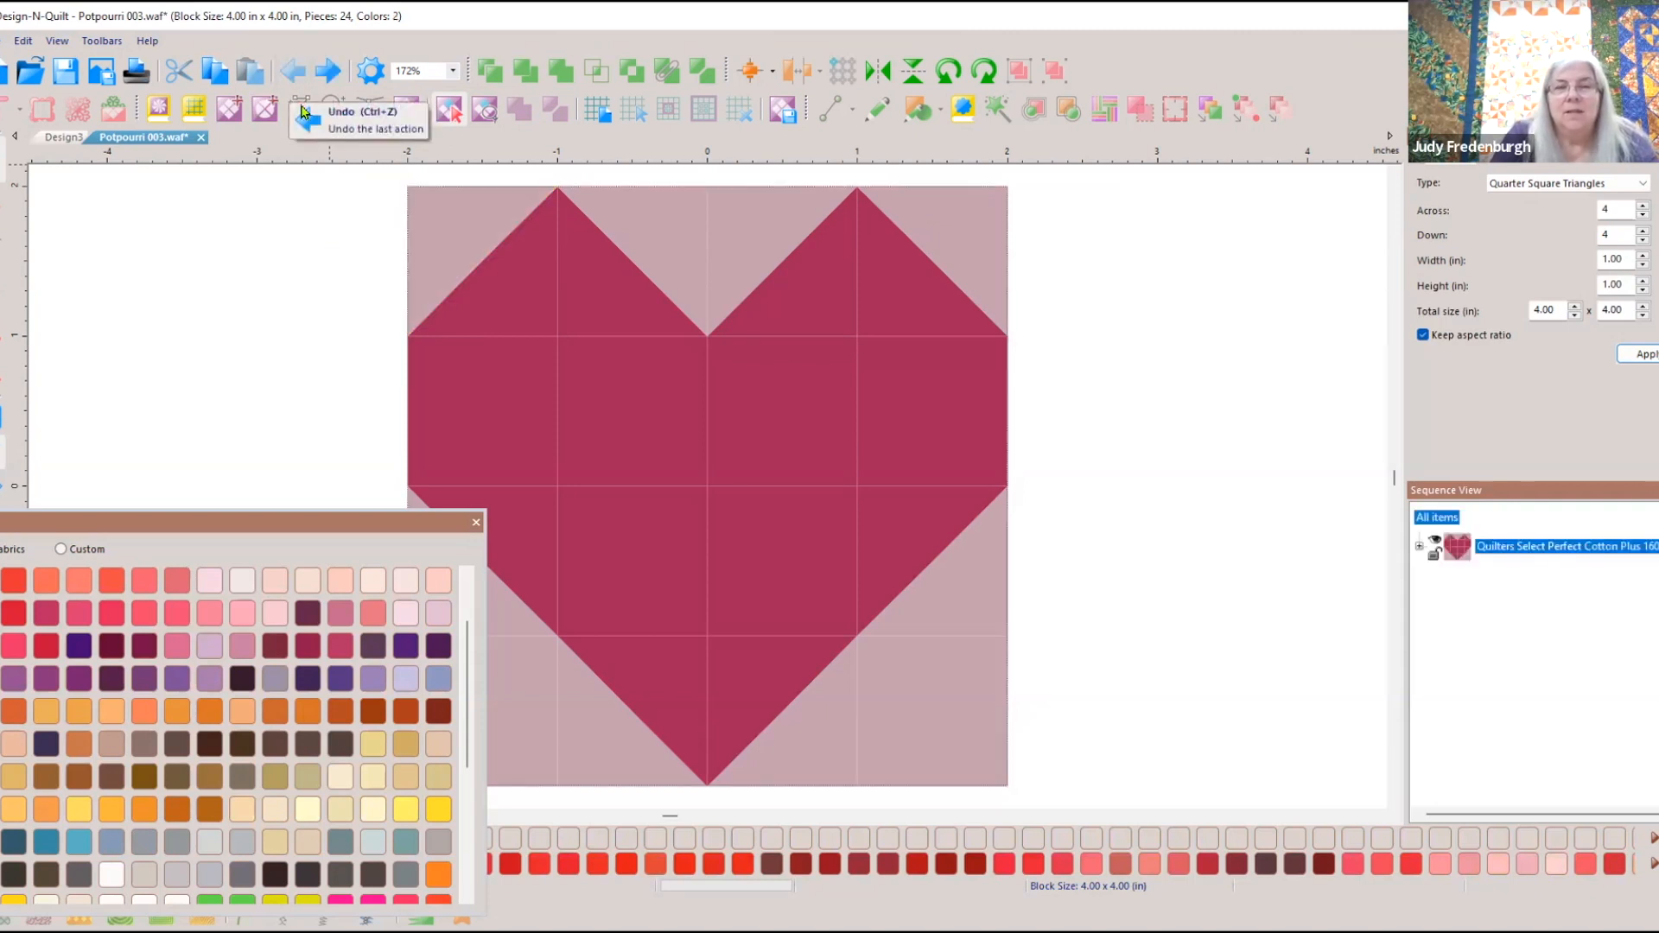
Select all block pieces matching the upper-left corner triangle by color and shape, recolor them yellow Floriani Poly 542 Cockatoo, and undo the recolor
click(459, 235)
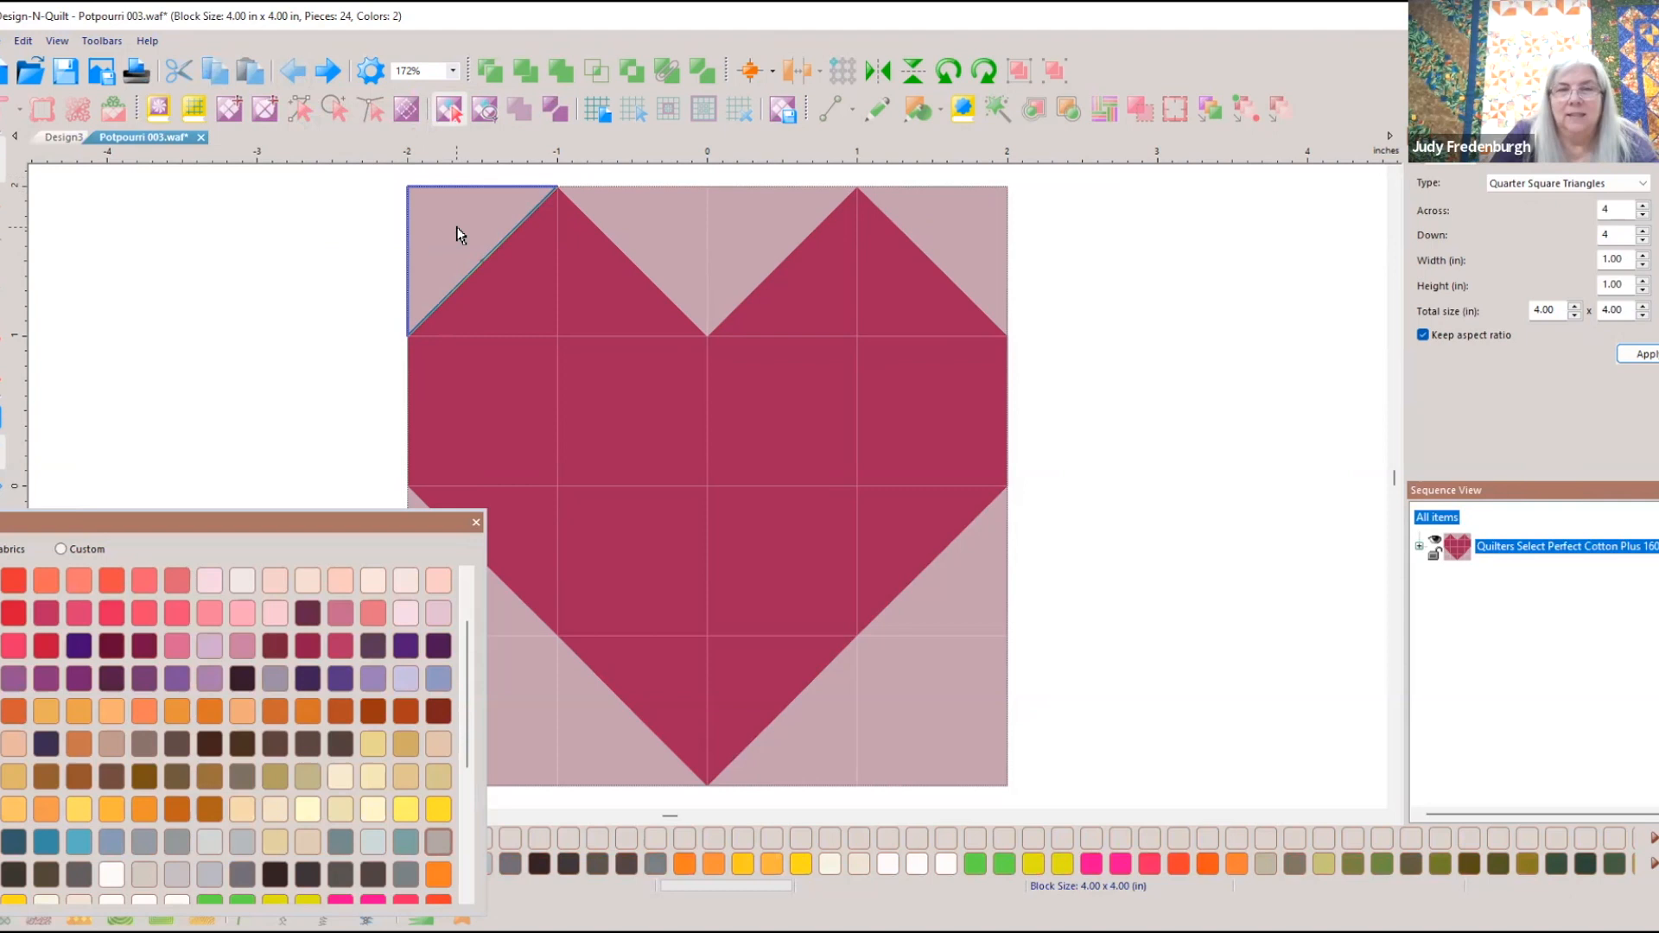
right_click(458, 230)
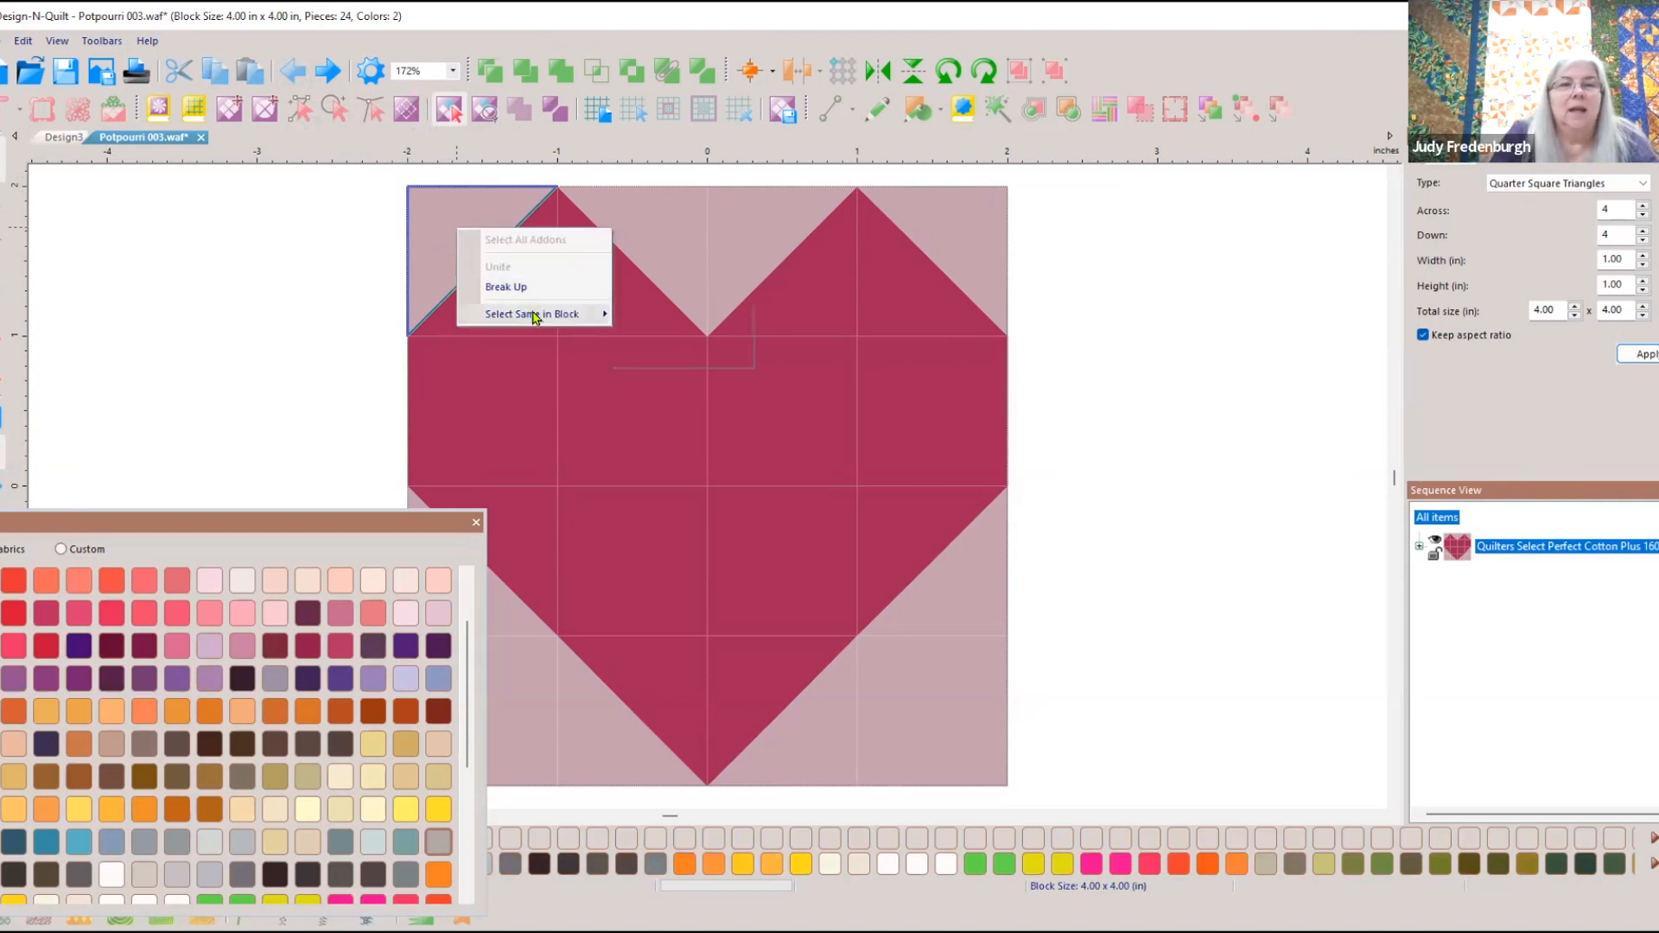
mouse_move(534, 317)
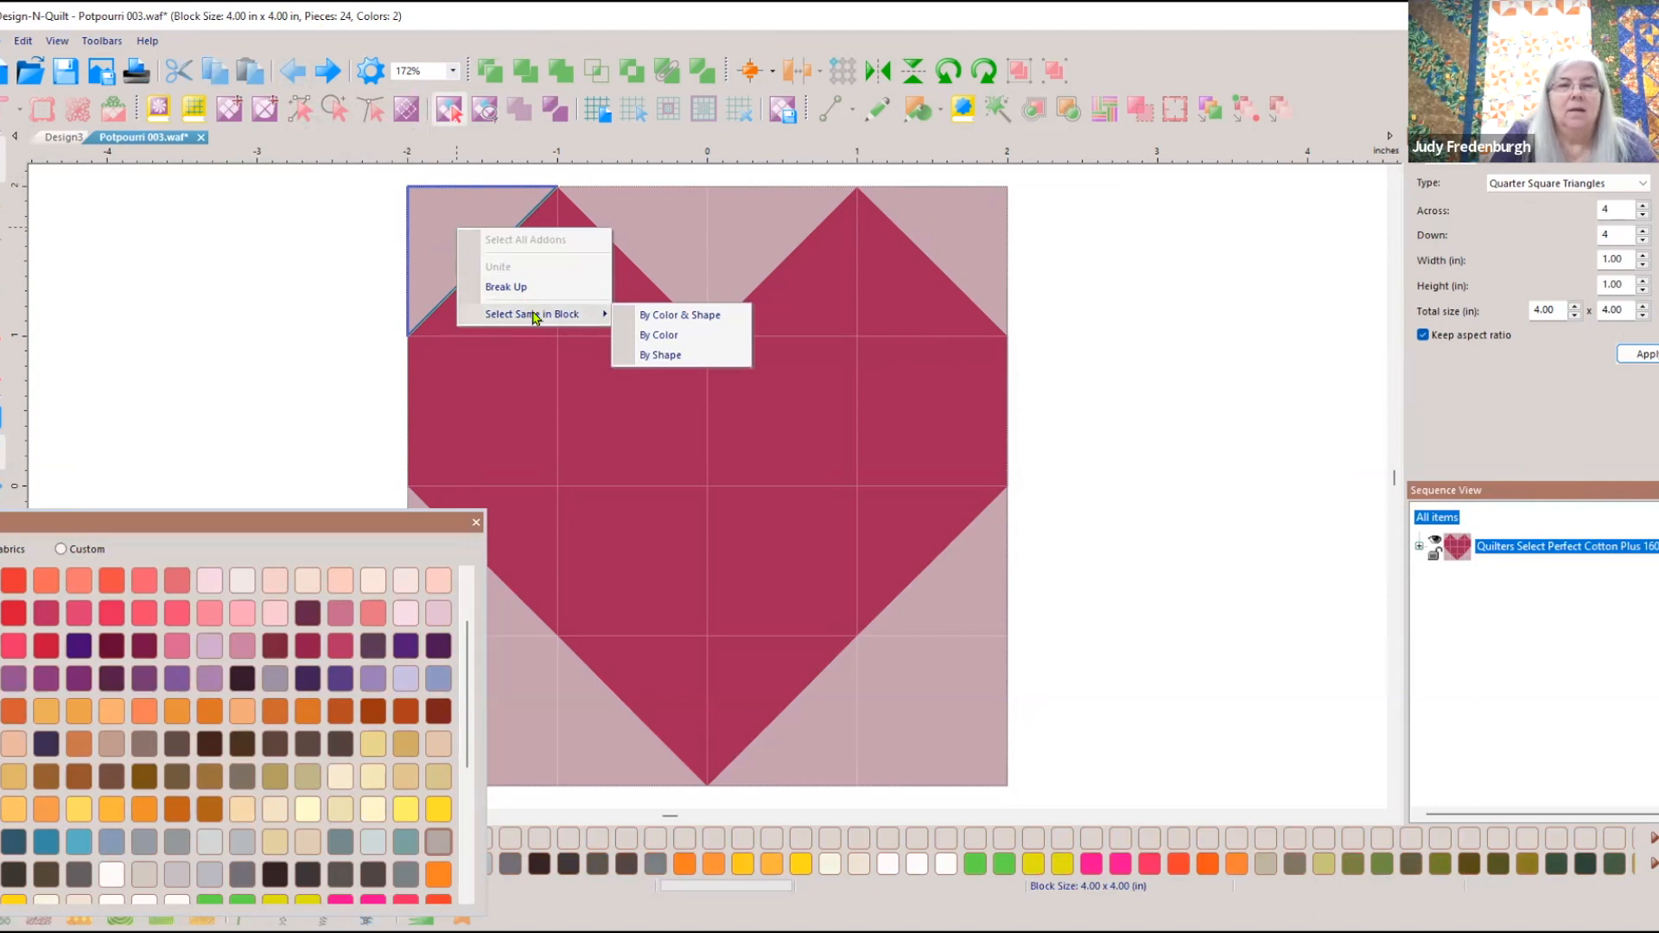
click(670, 317)
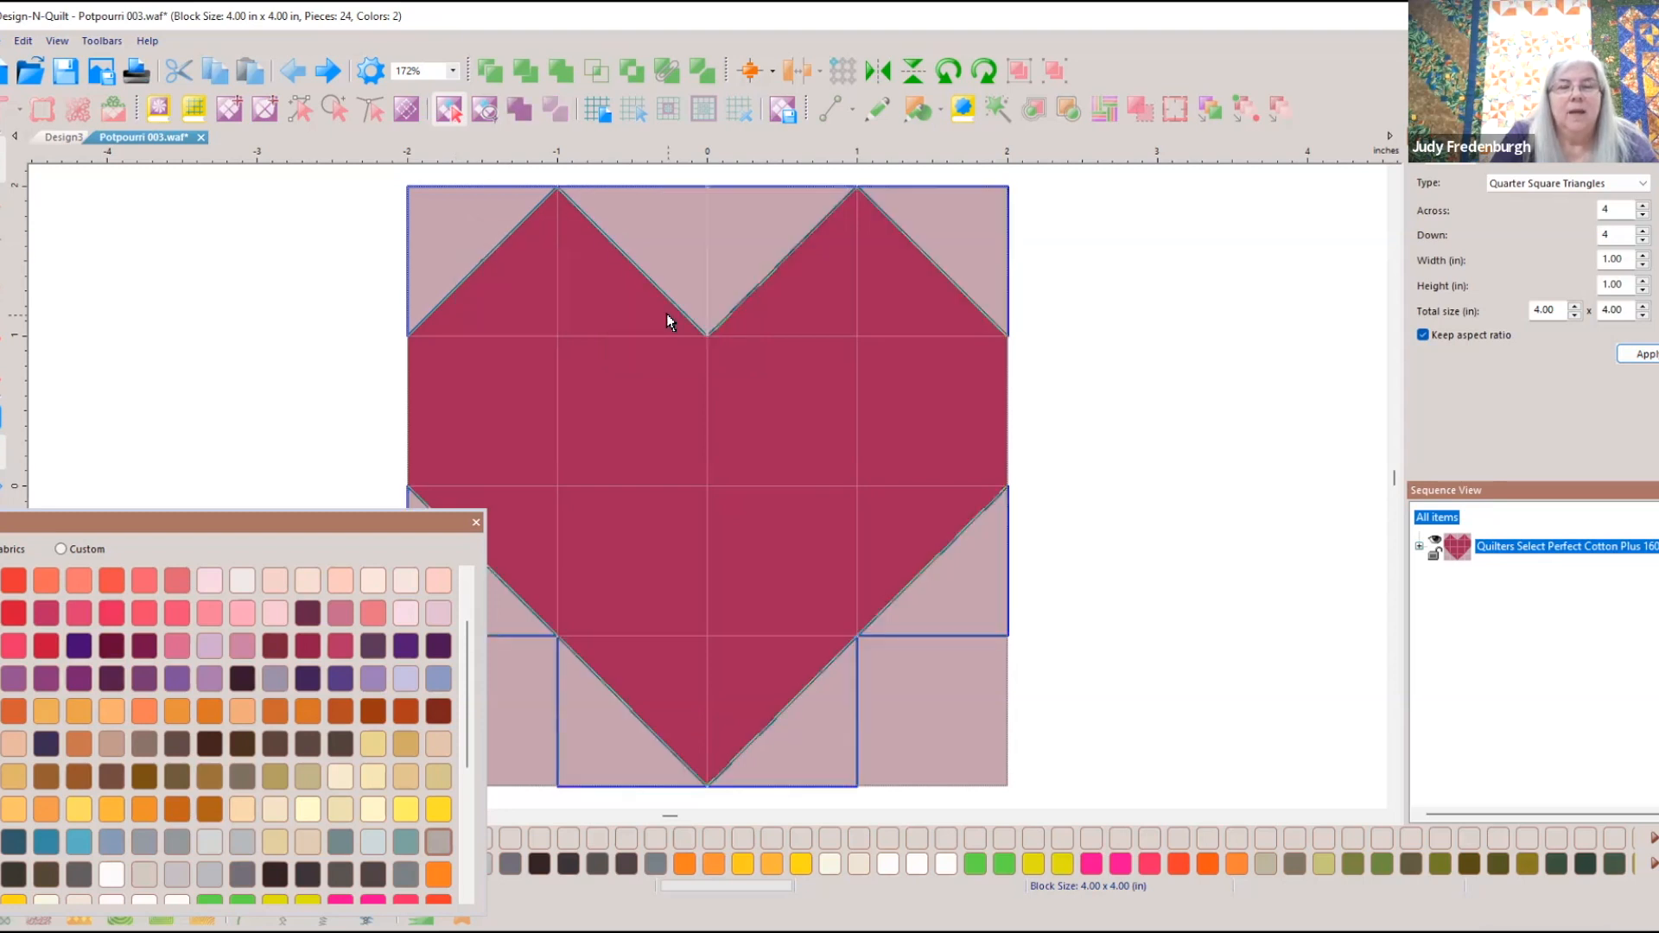
click(407, 810)
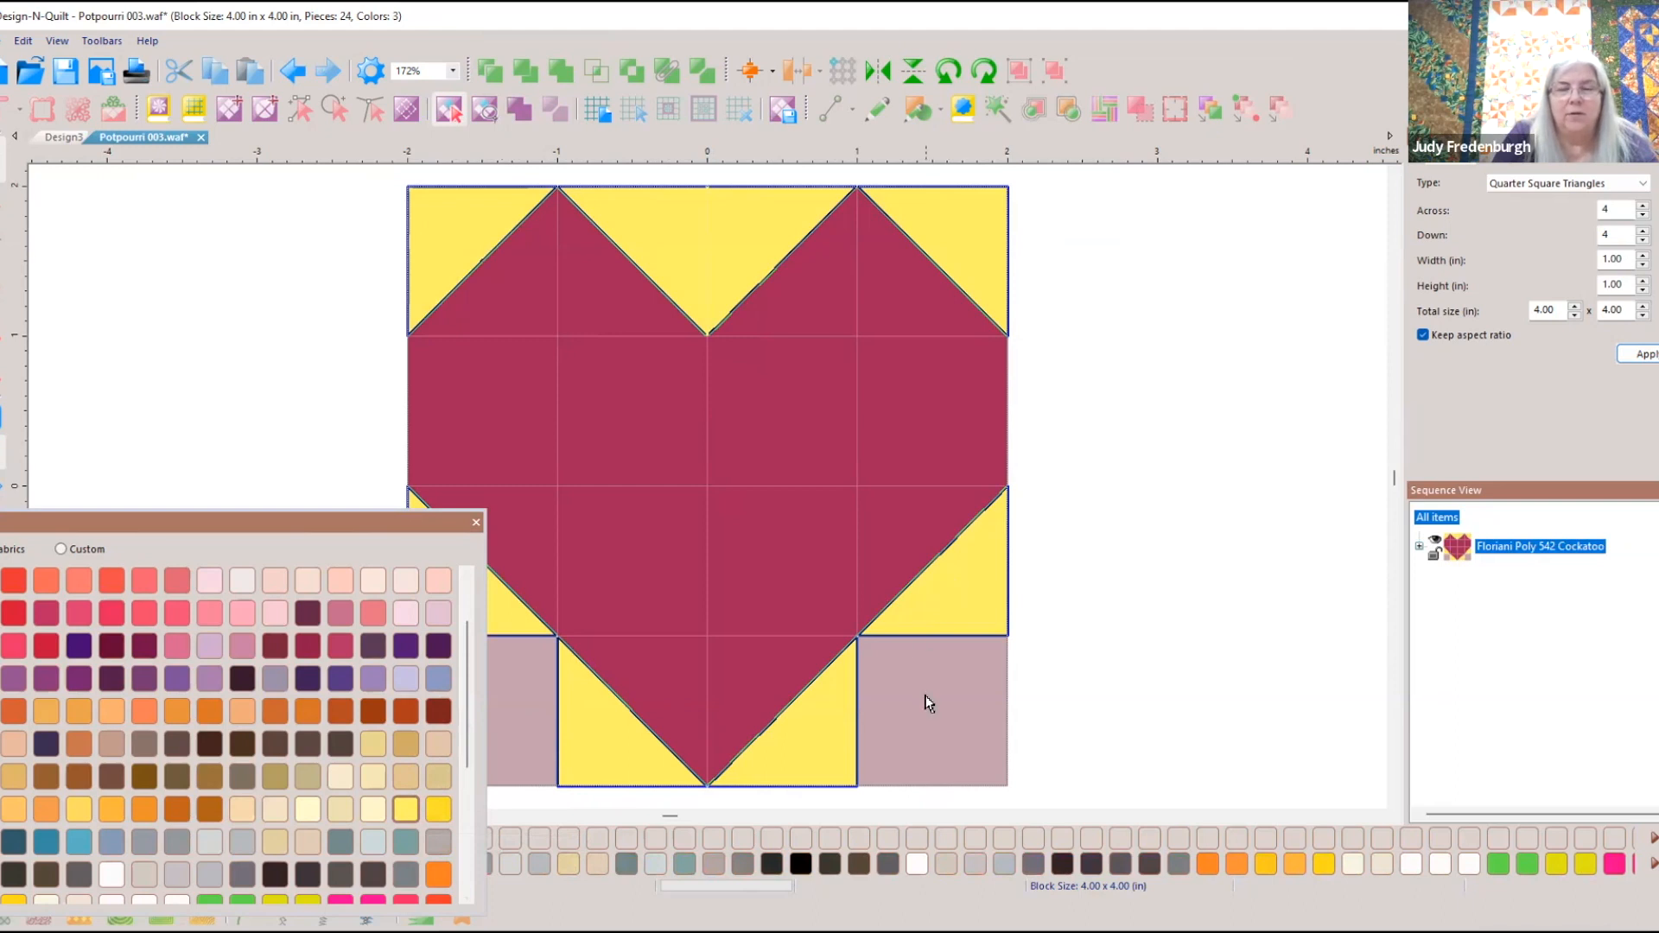
click(294, 73)
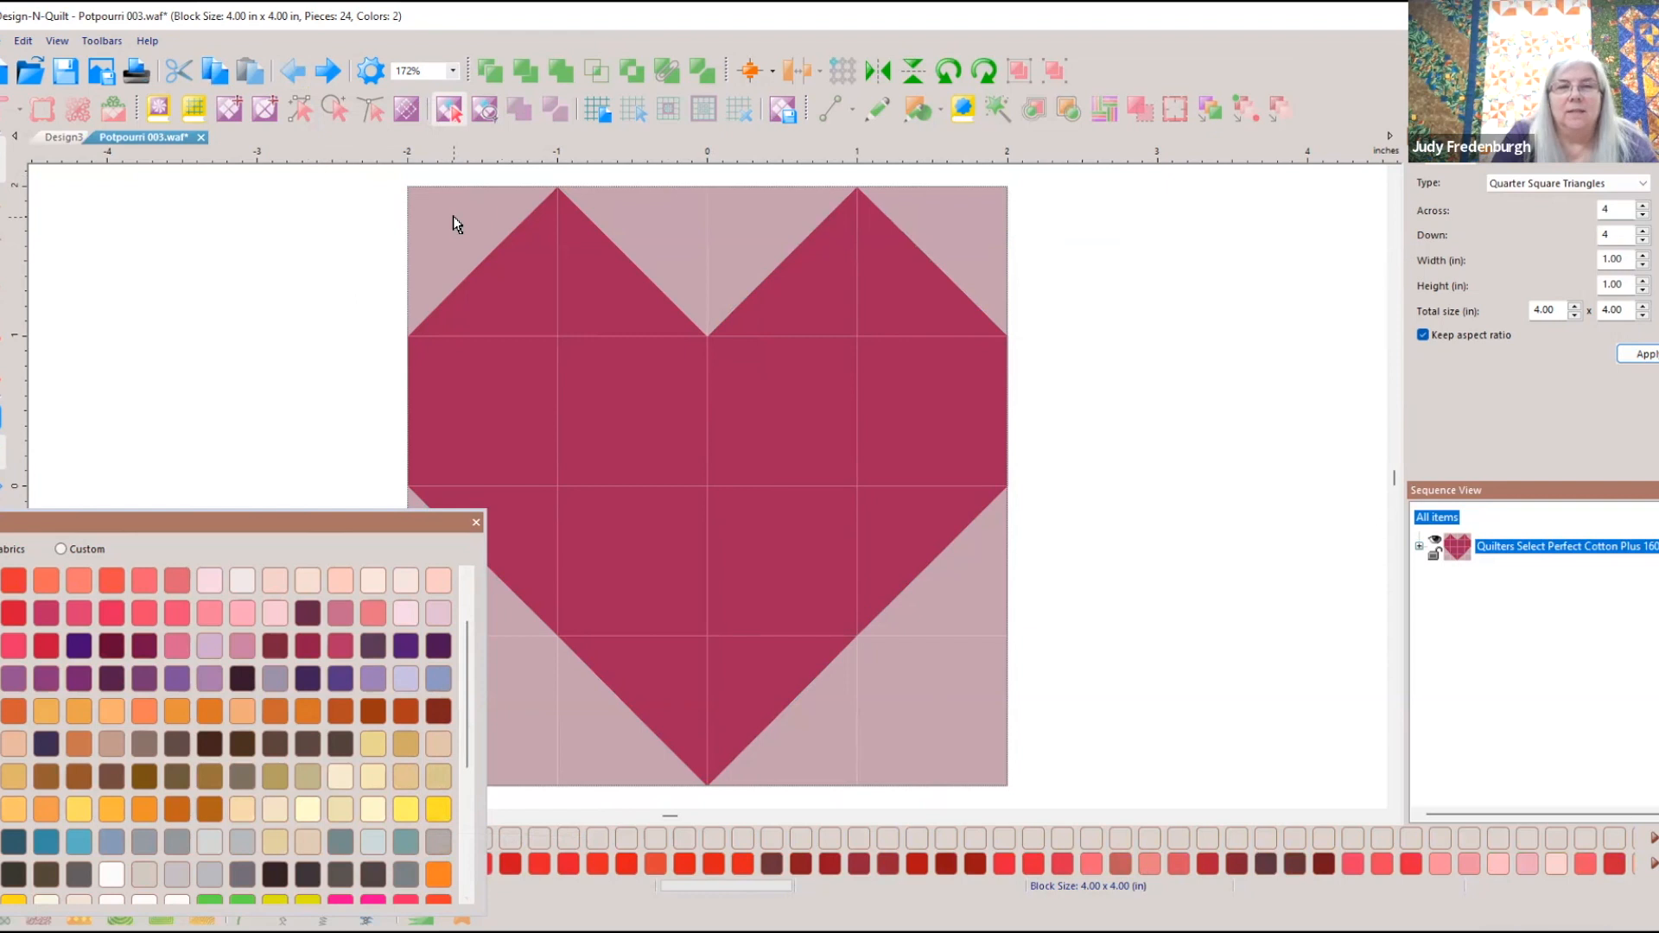
Select all block pieces matching the upper-left corner triangle by color only, recolor them yellow Floriani Poly 542 Cockatoo, and undo the recolor
click(453, 216)
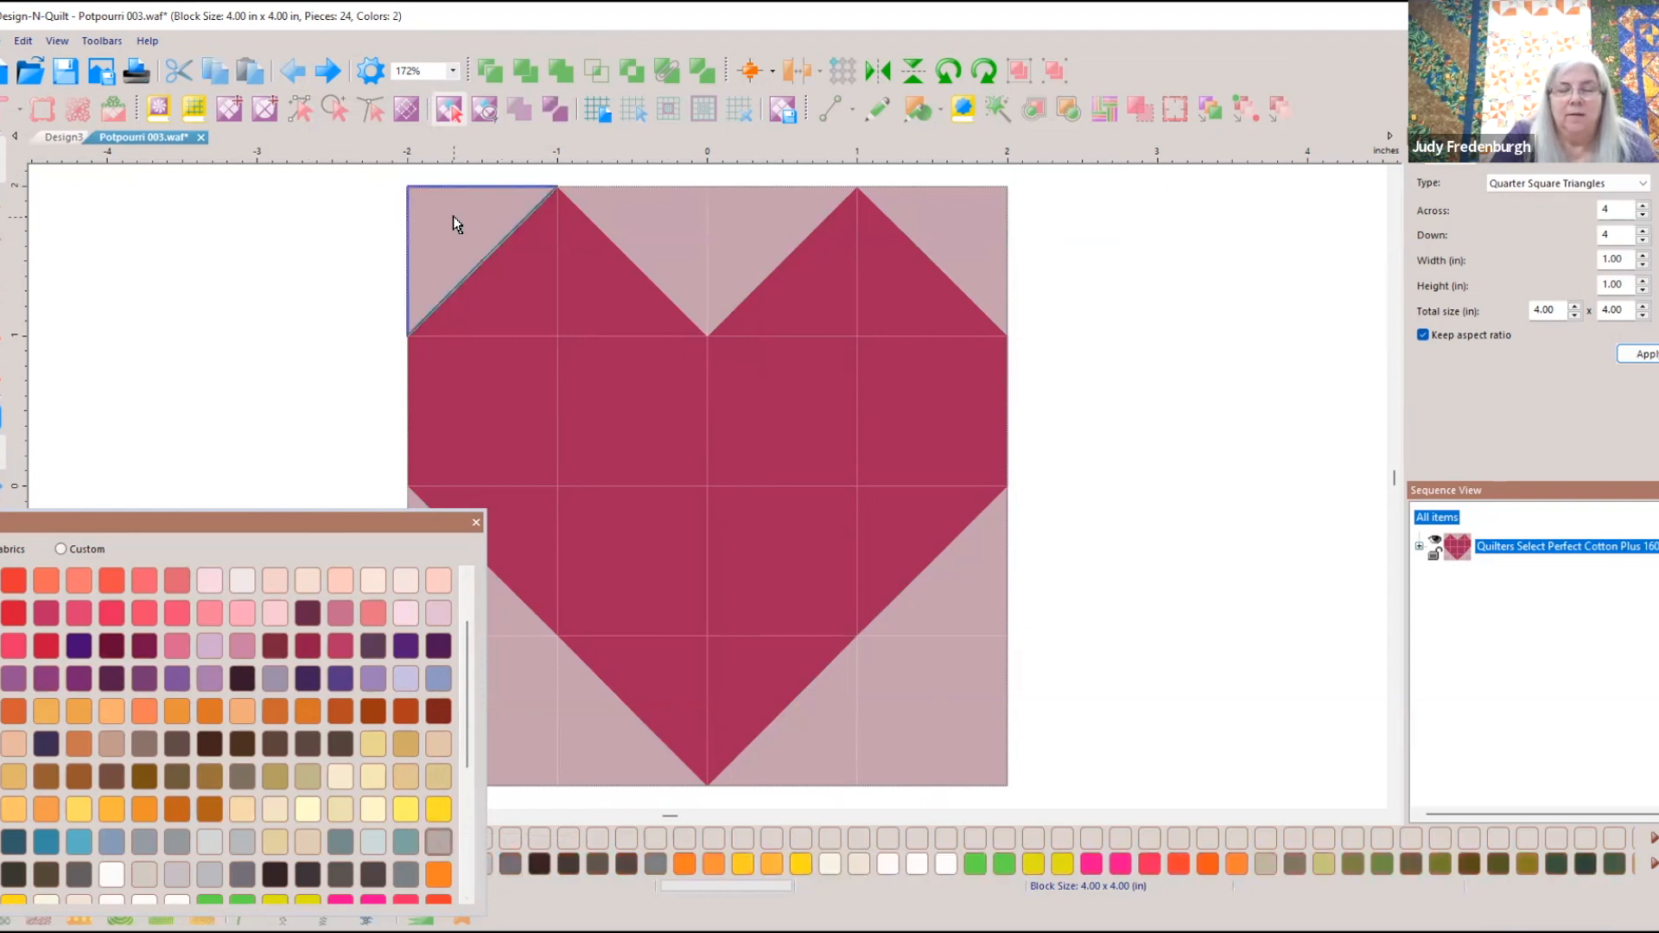
right_click(454, 218)
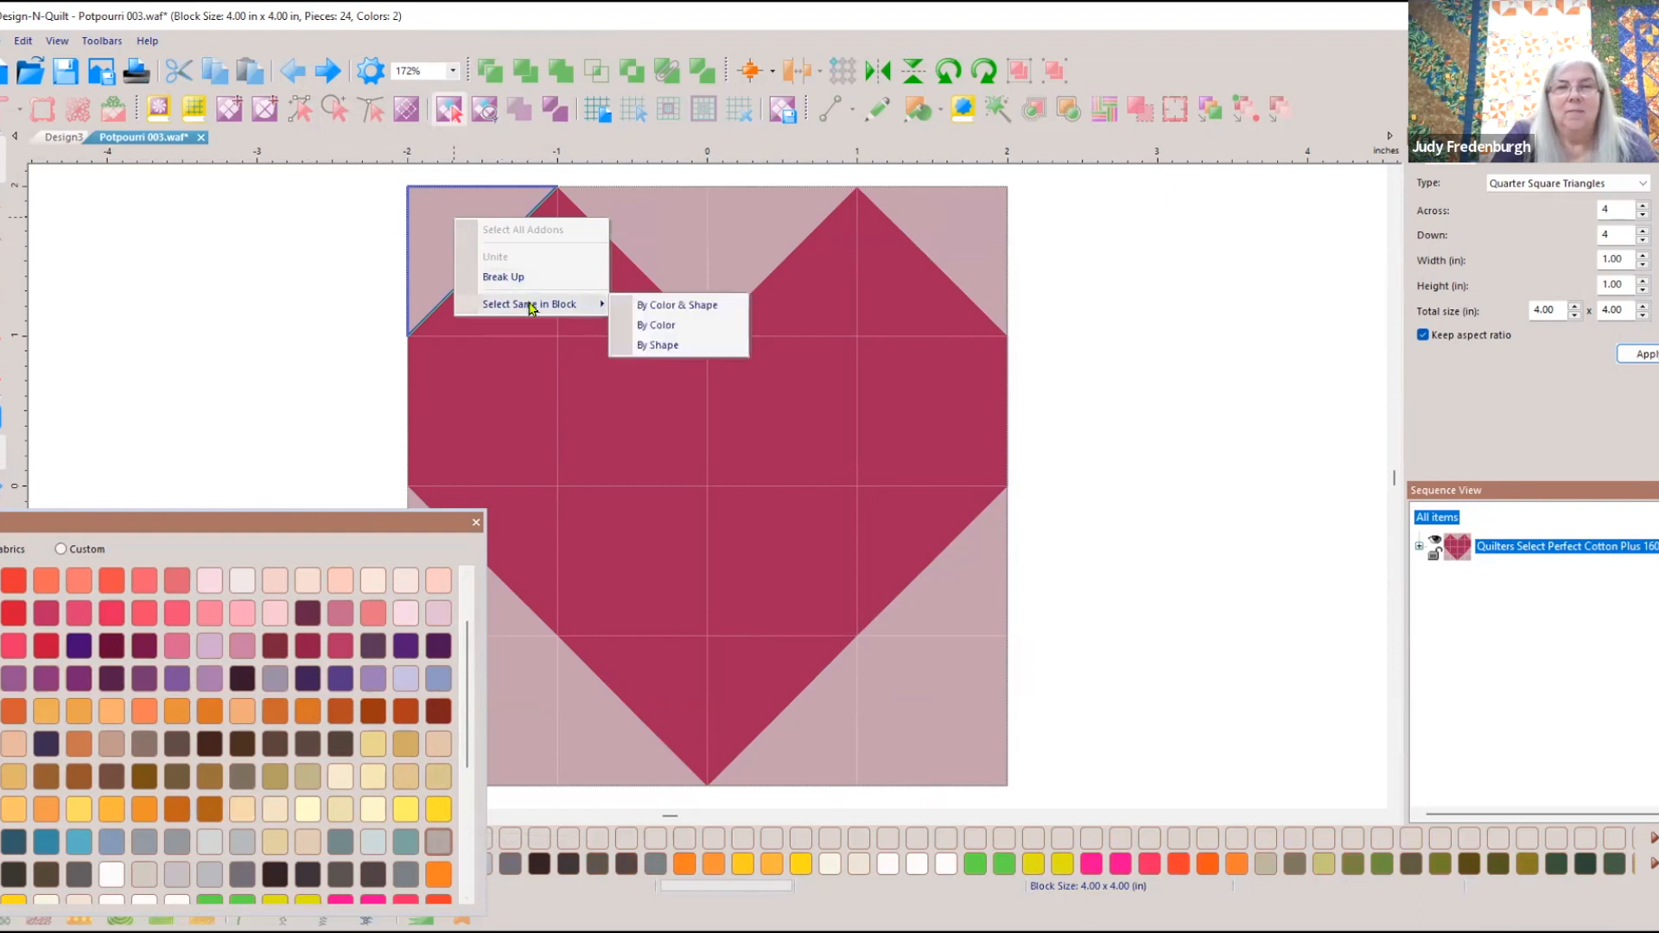
click(692, 326)
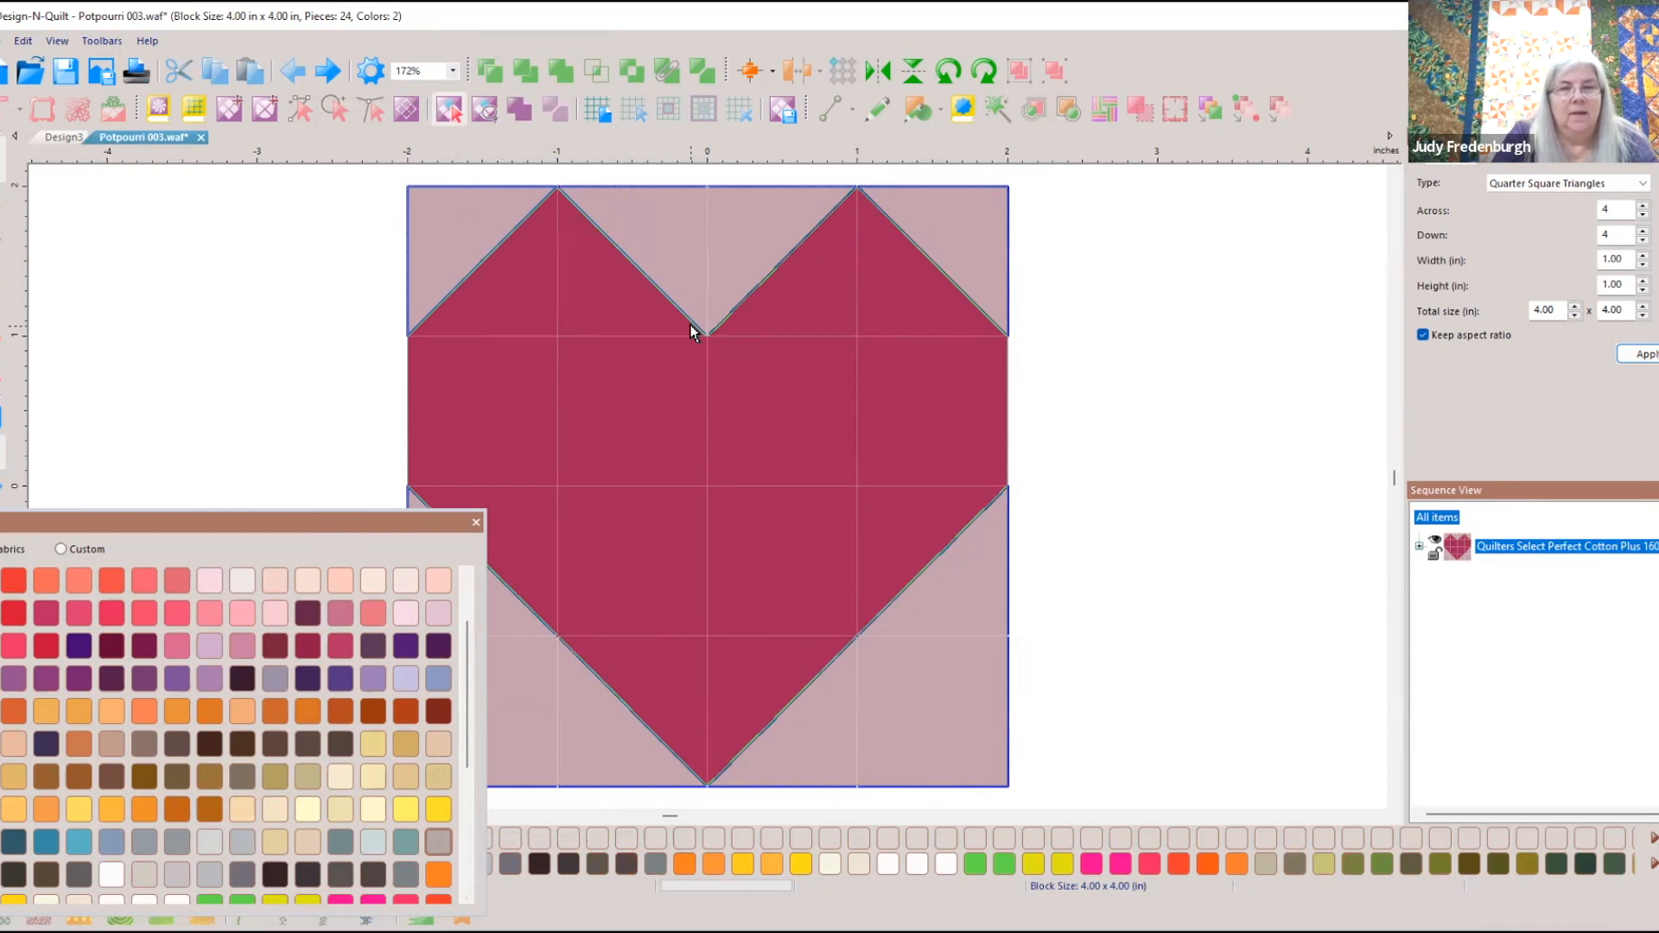
click(405, 810)
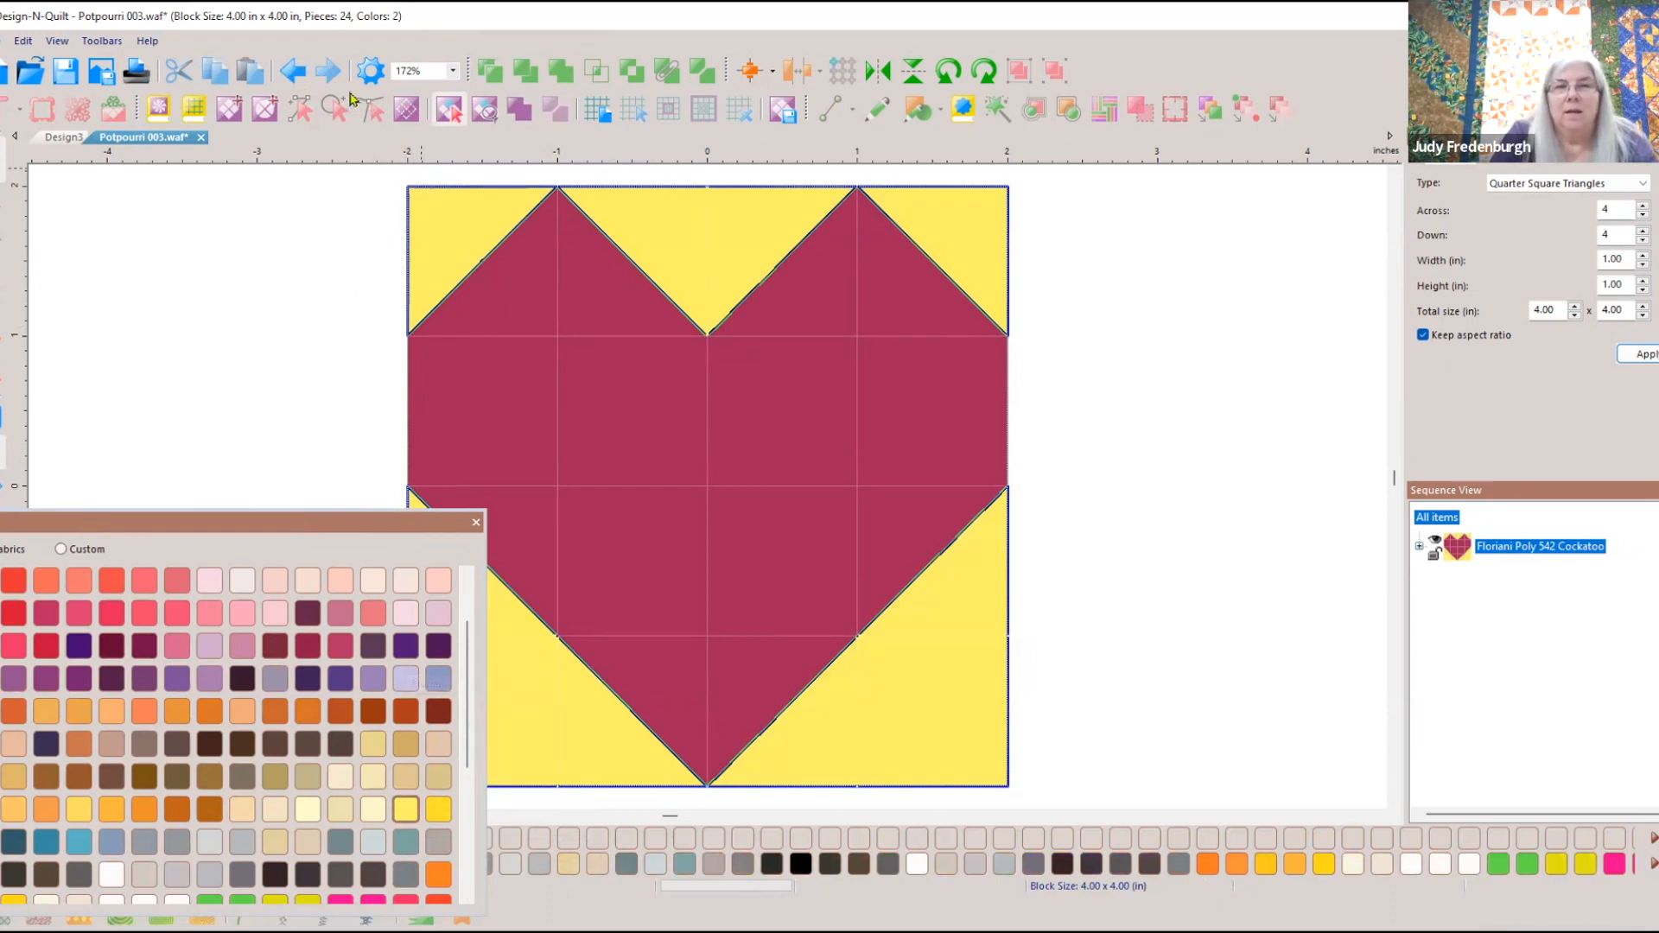
click(291, 72)
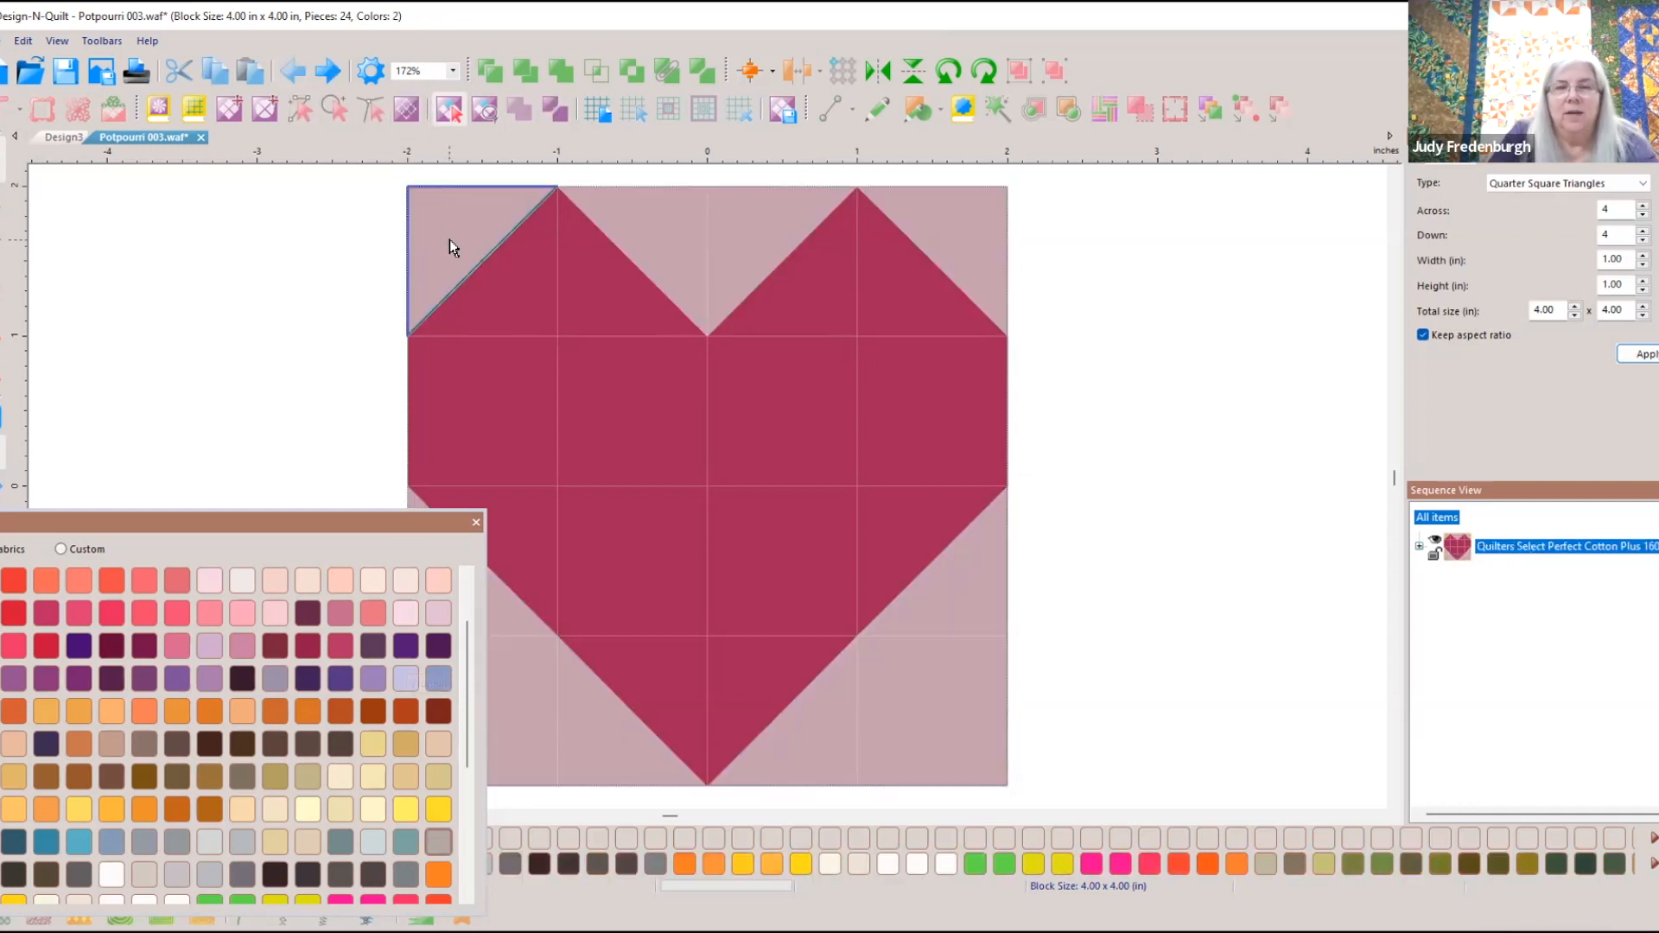
Select all pieces in the block that have the same shape as the upper-left corner triangle, regardless of color
right_click(450, 245)
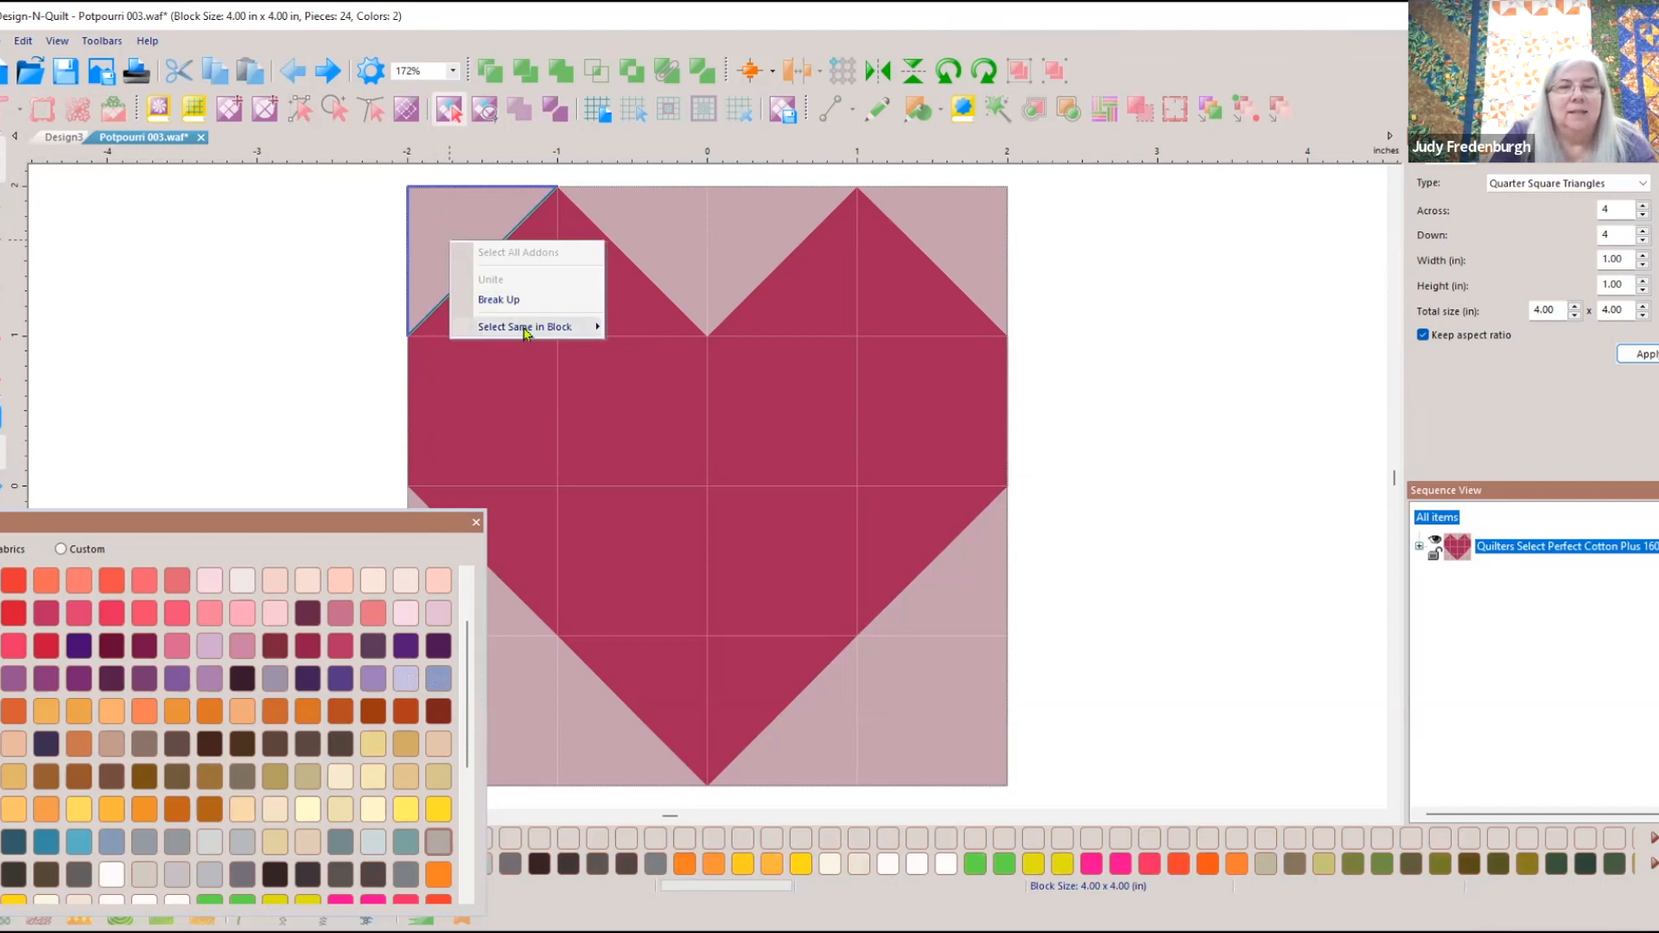
mouse_move(523, 328)
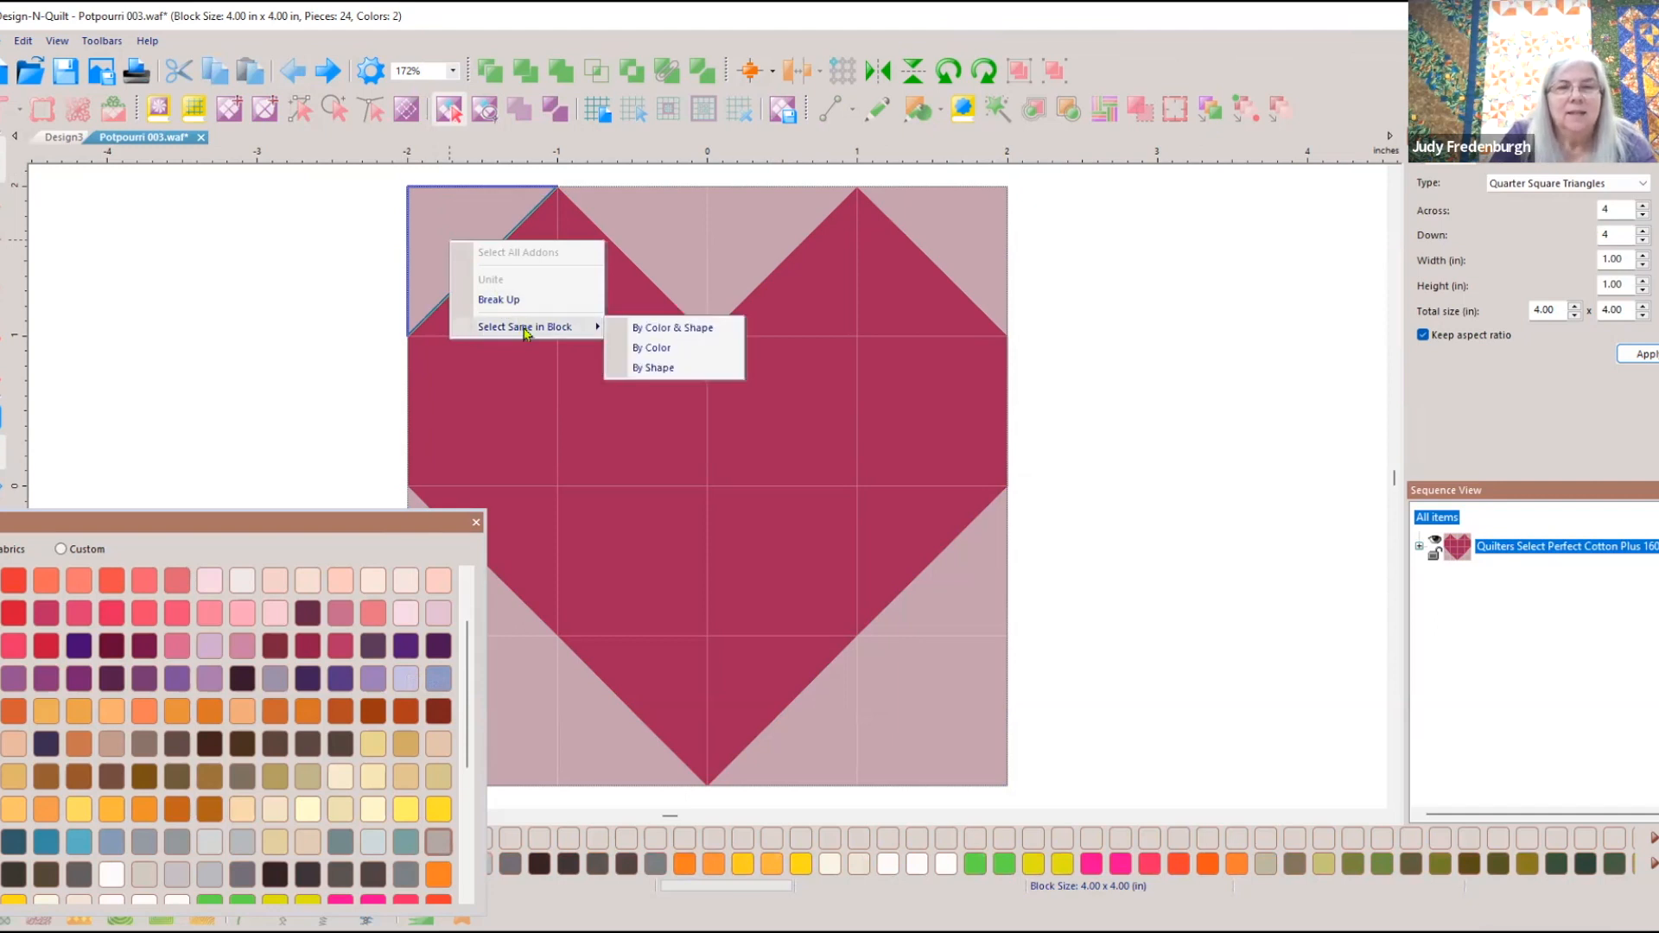
click(667, 369)
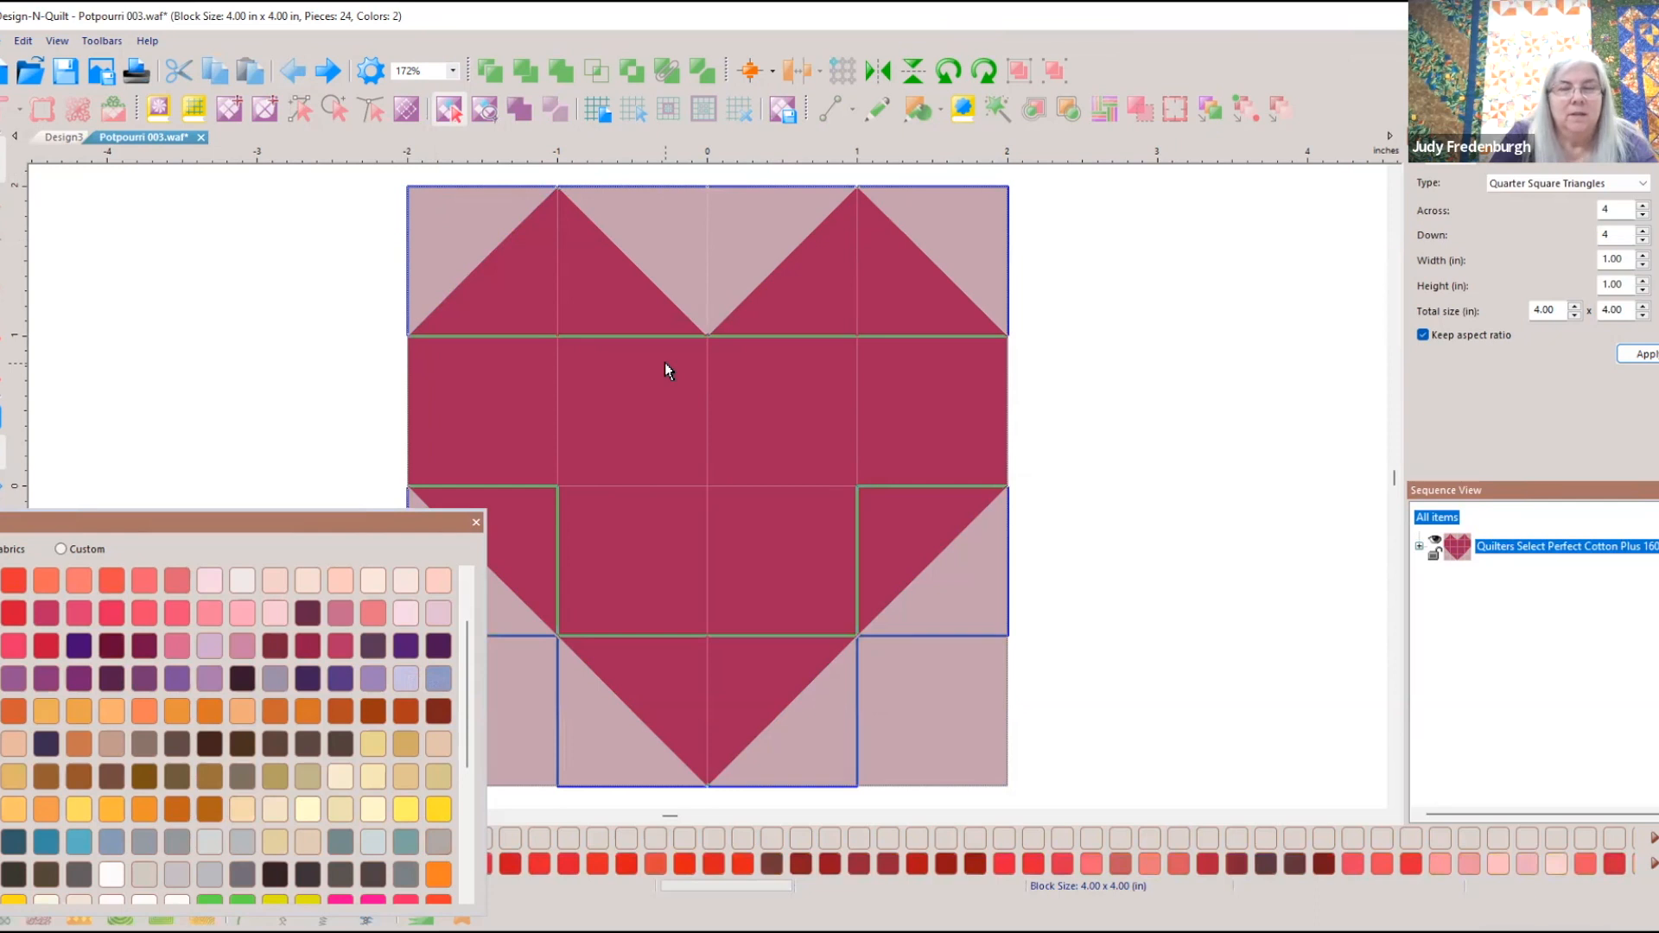
Recolor the selected same-shape pieces yellow Floriani Poly 542 Cockatoo, and undo the recolor
click(404, 811)
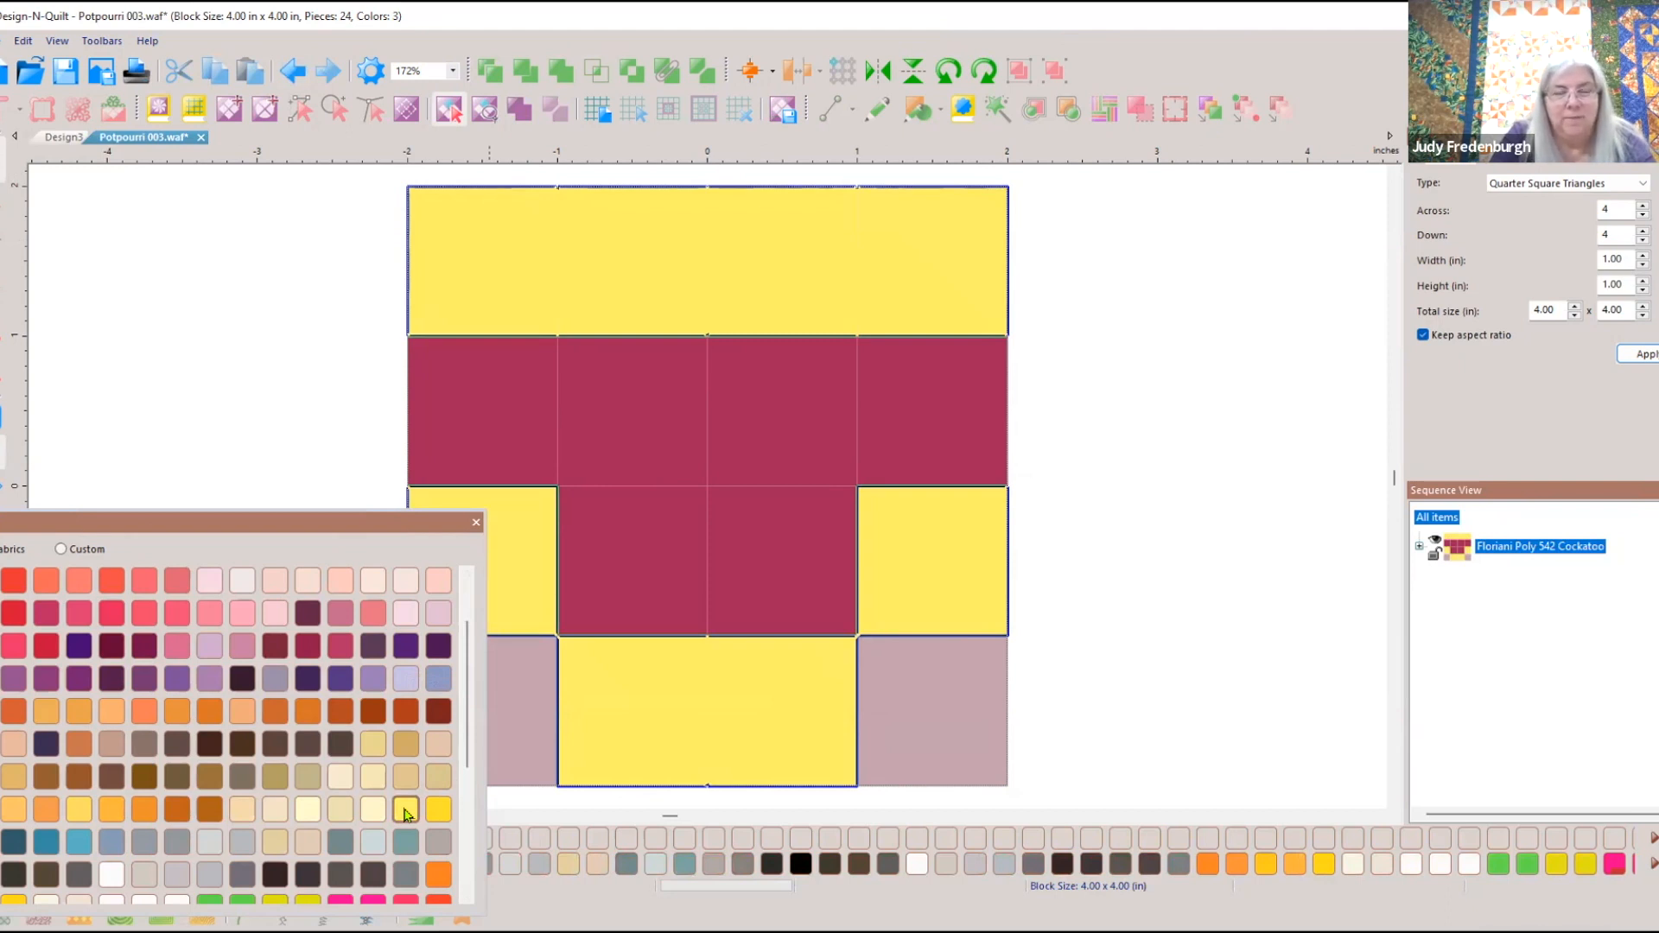
click(291, 73)
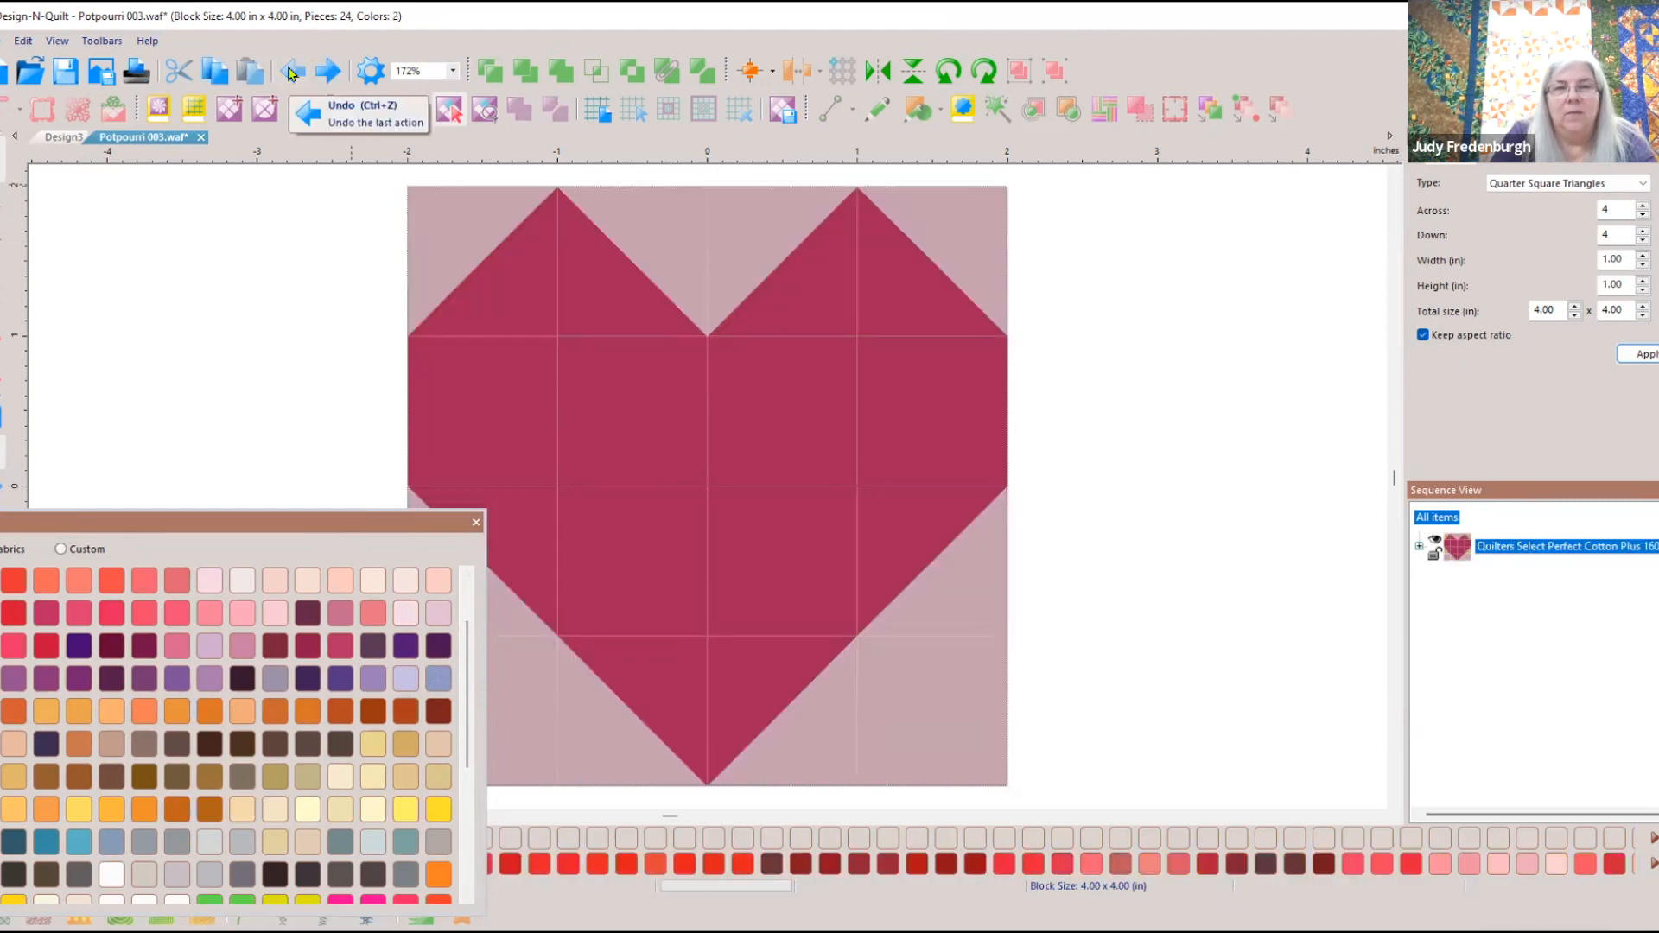
Select all block pieces matching the upper-left corner triangle by color and recolor them yellow Floriani Poly 542 Cockatoo
click(458, 229)
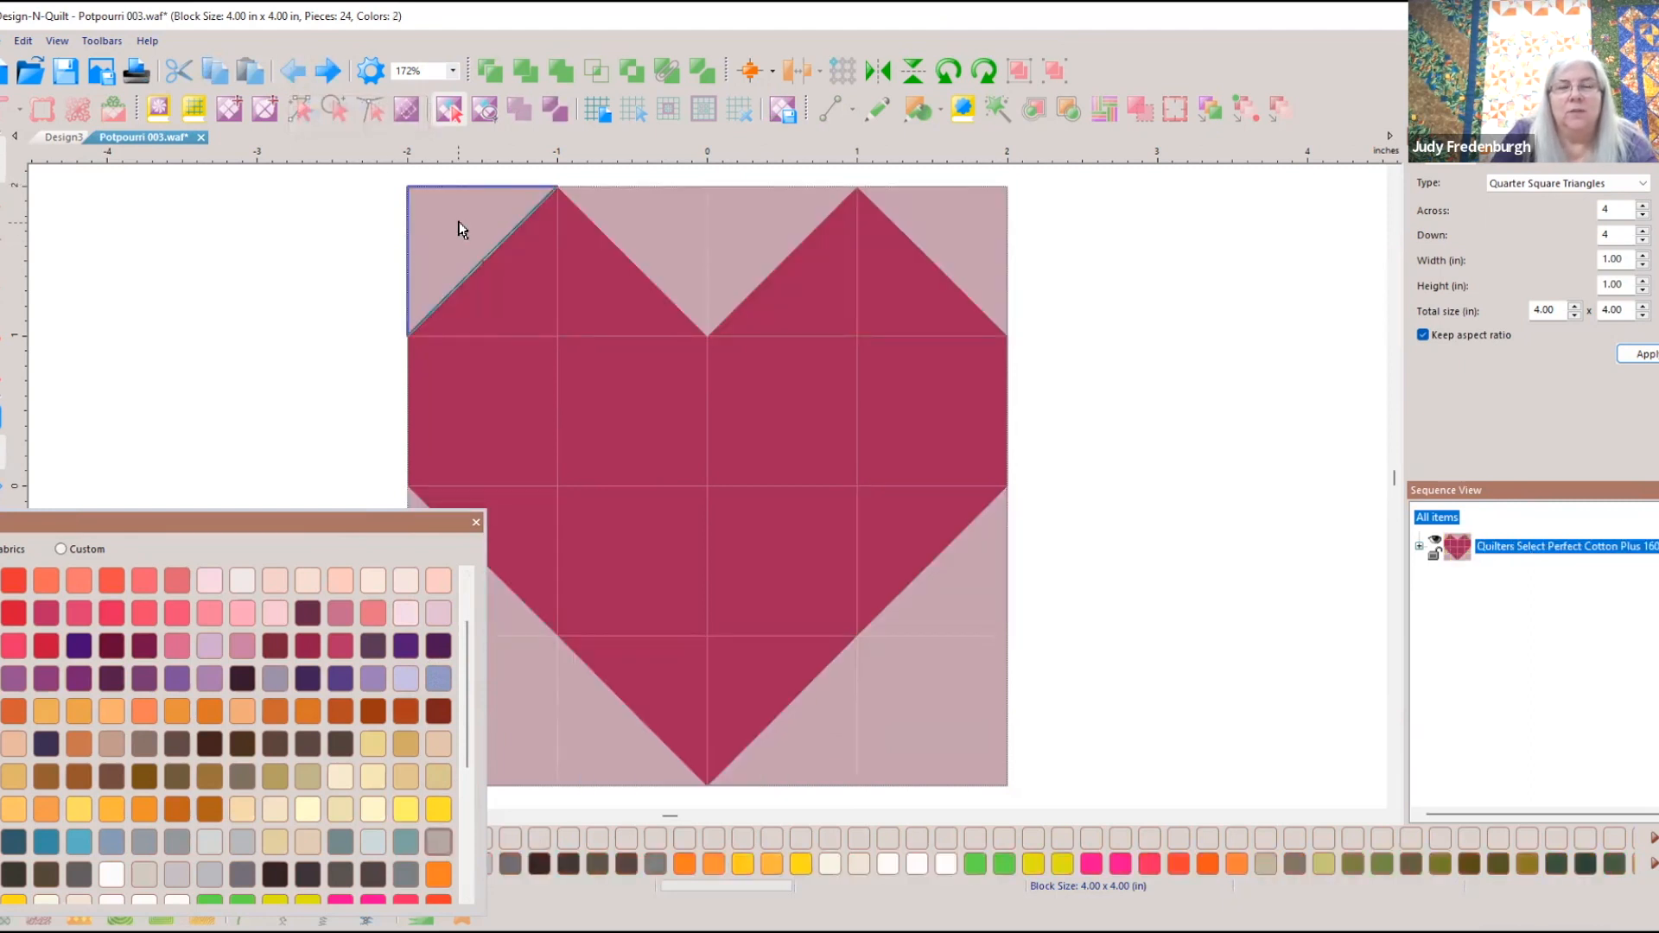
right_click(459, 229)
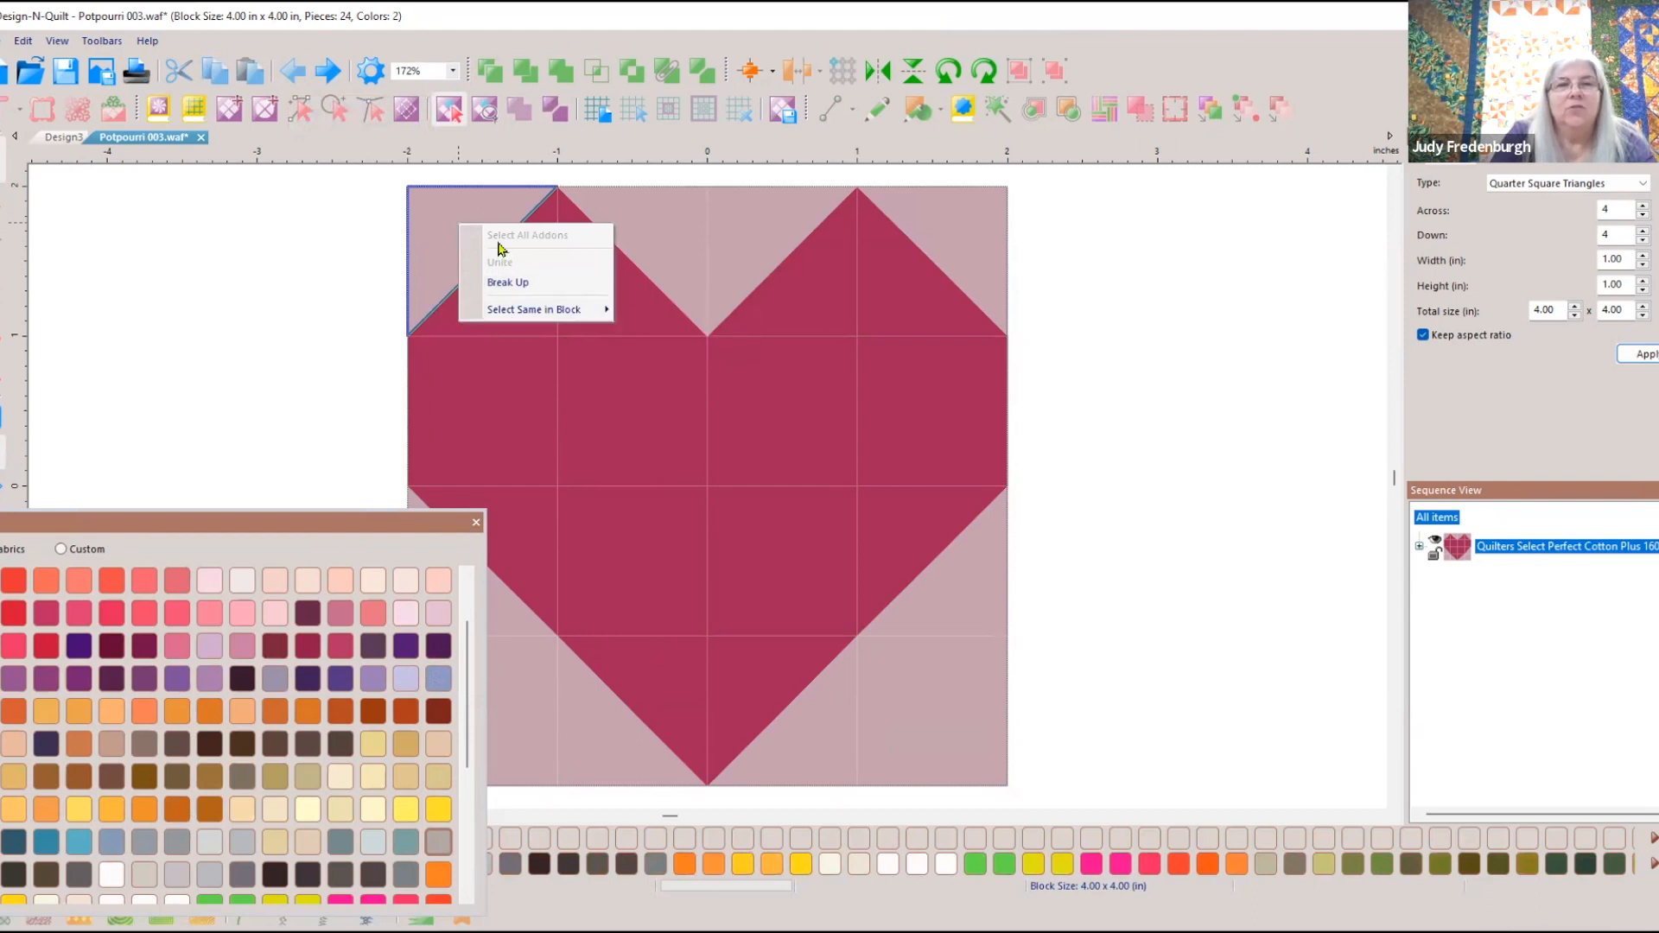
mouse_move(540, 312)
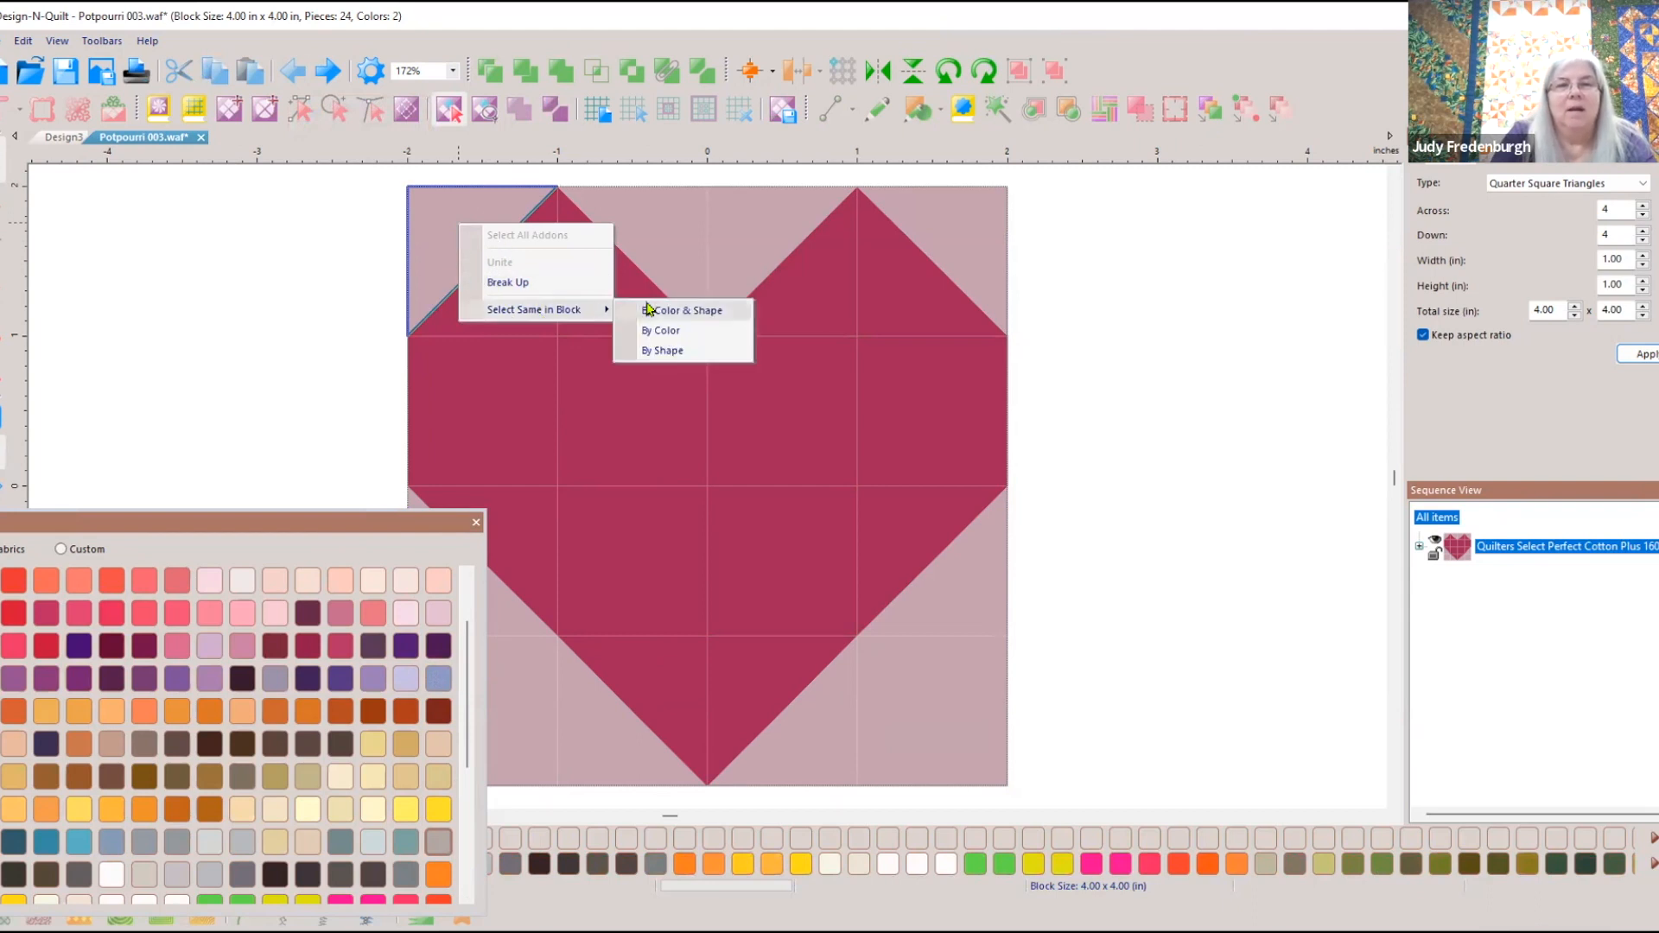
click(693, 333)
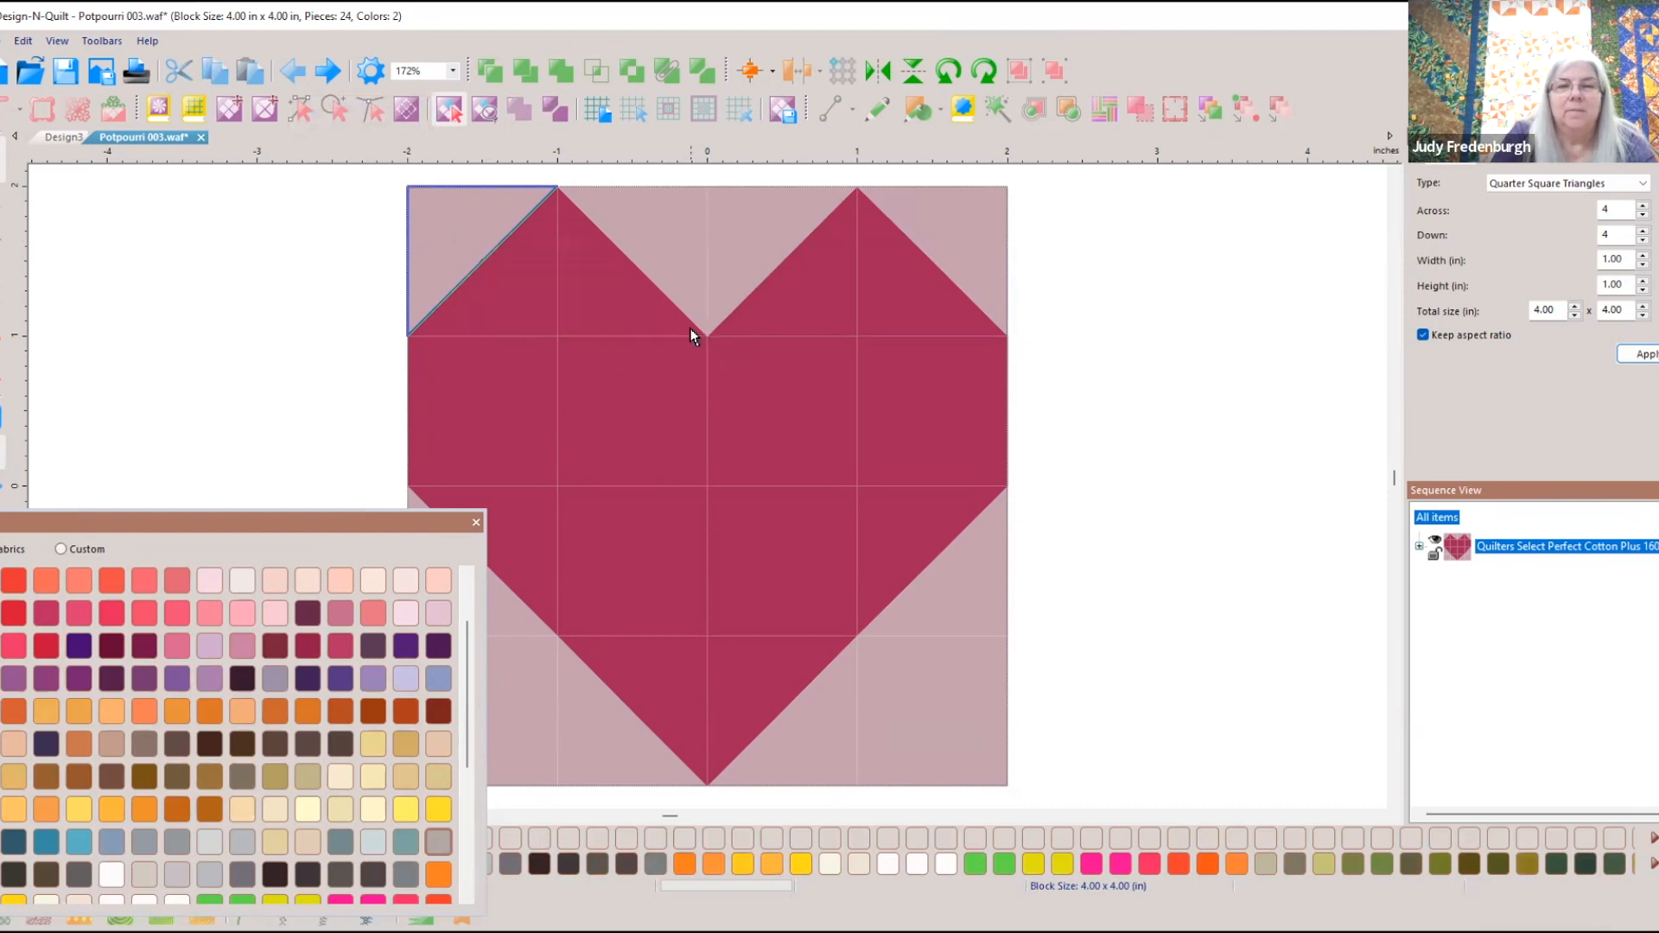
click(404, 810)
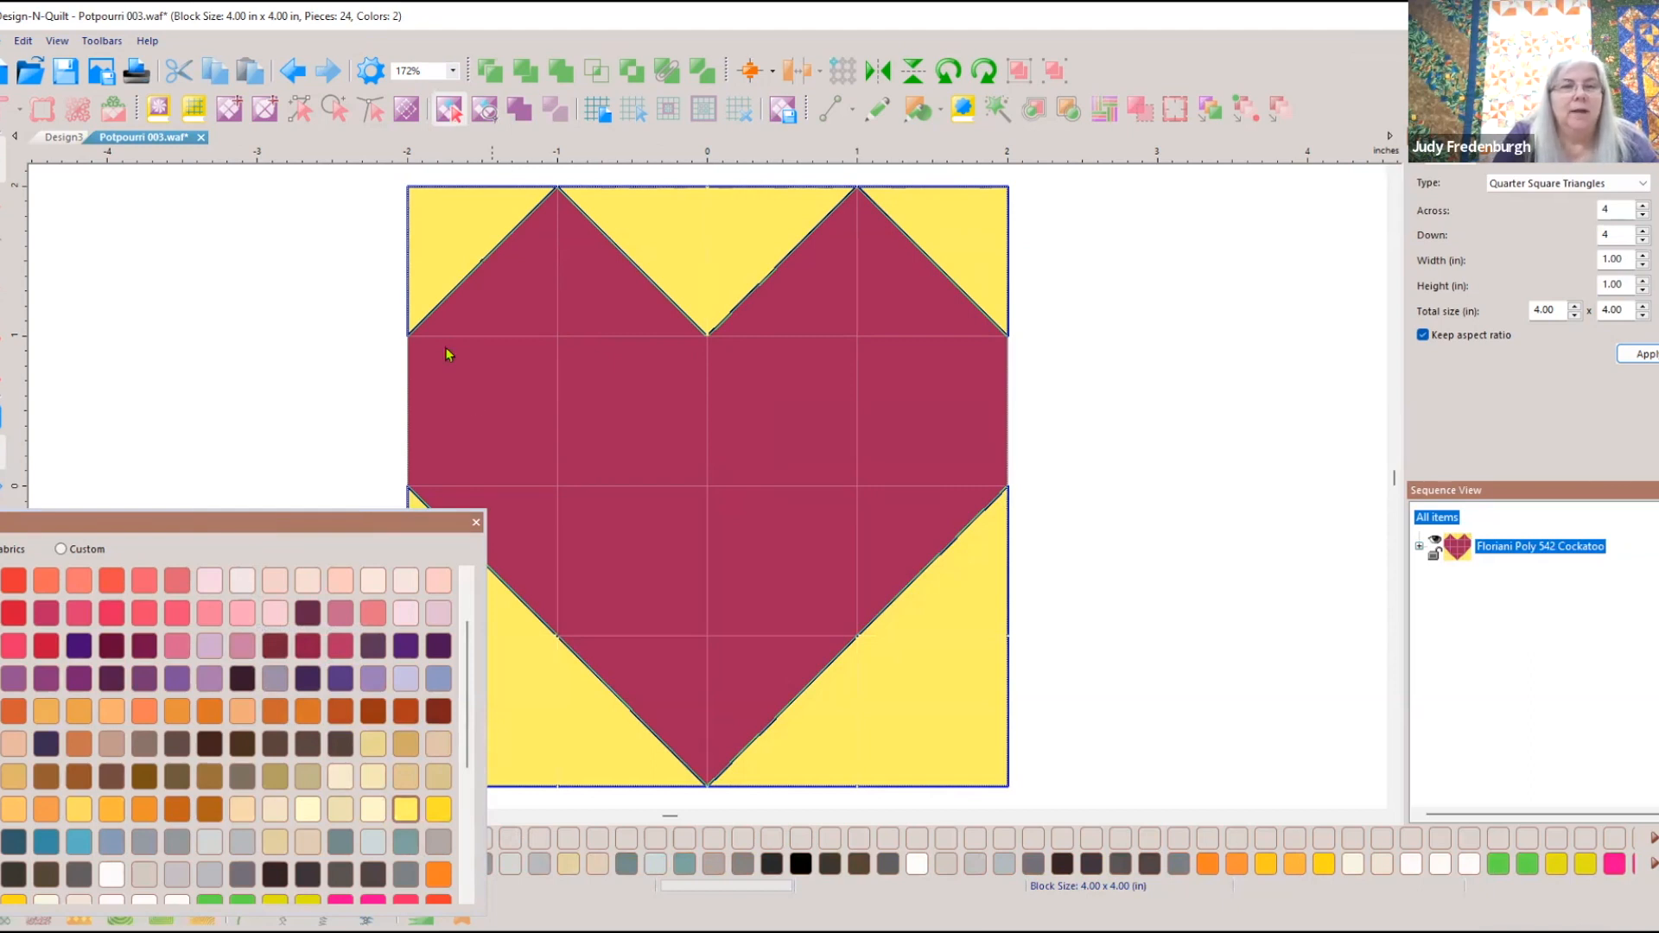
Fill the selected background pieces with the PWBM083.GREEN fabric from the Free Spirit Fabrics Kaffe Fasset collection
drag(204, 523, 370, 413)
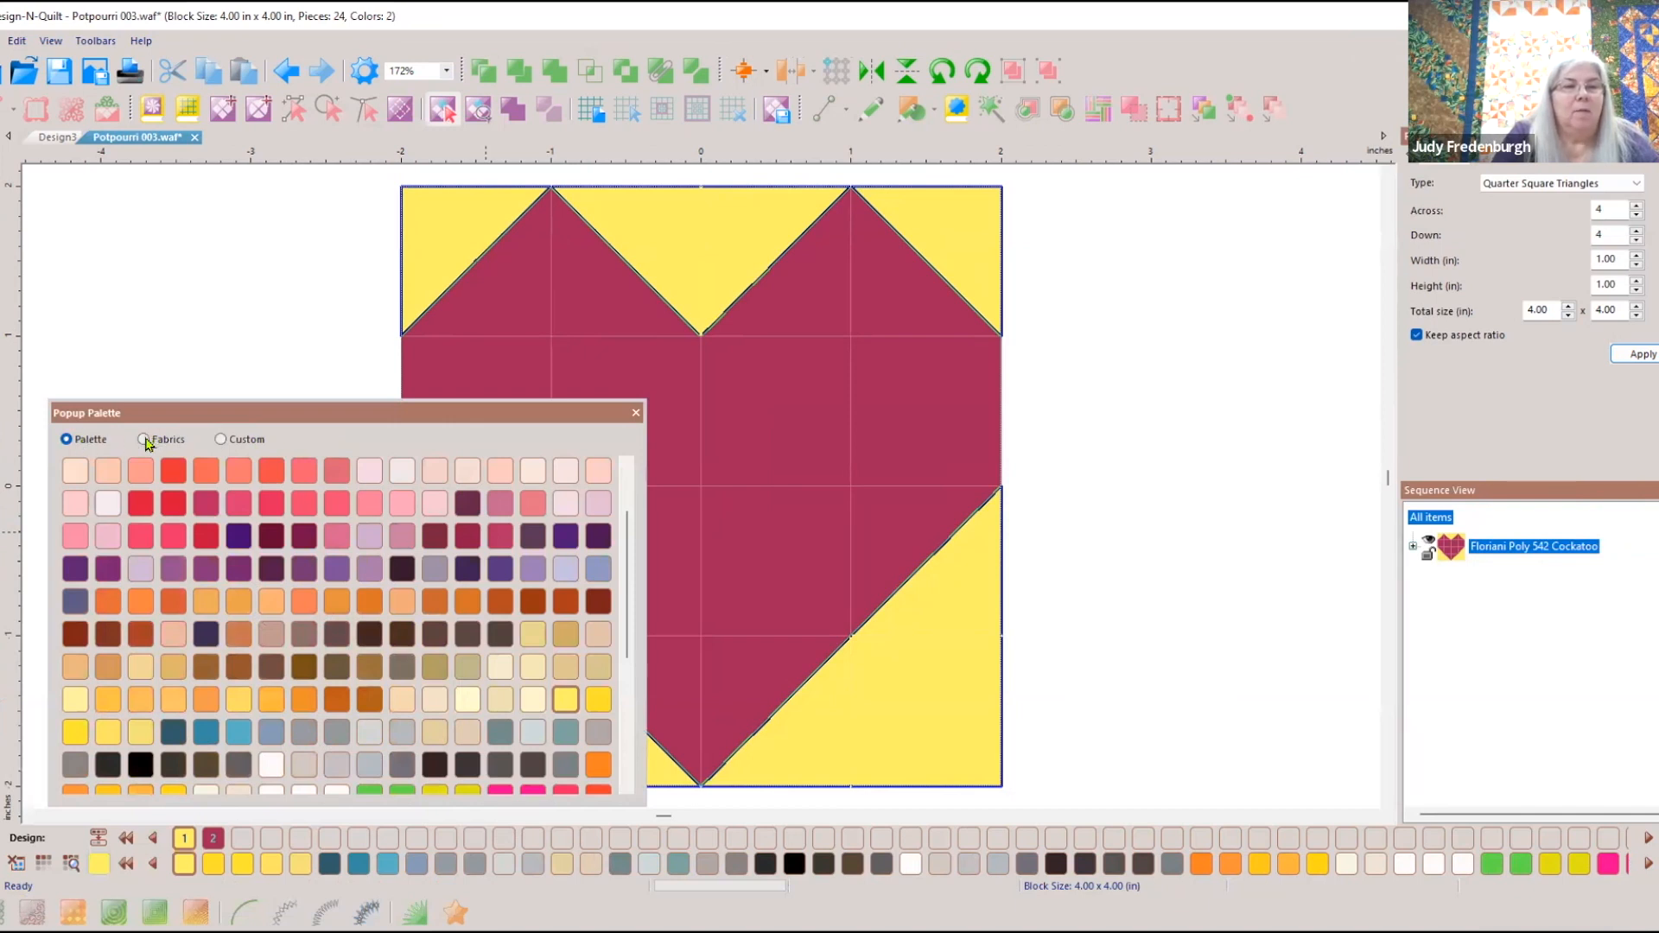
click(145, 440)
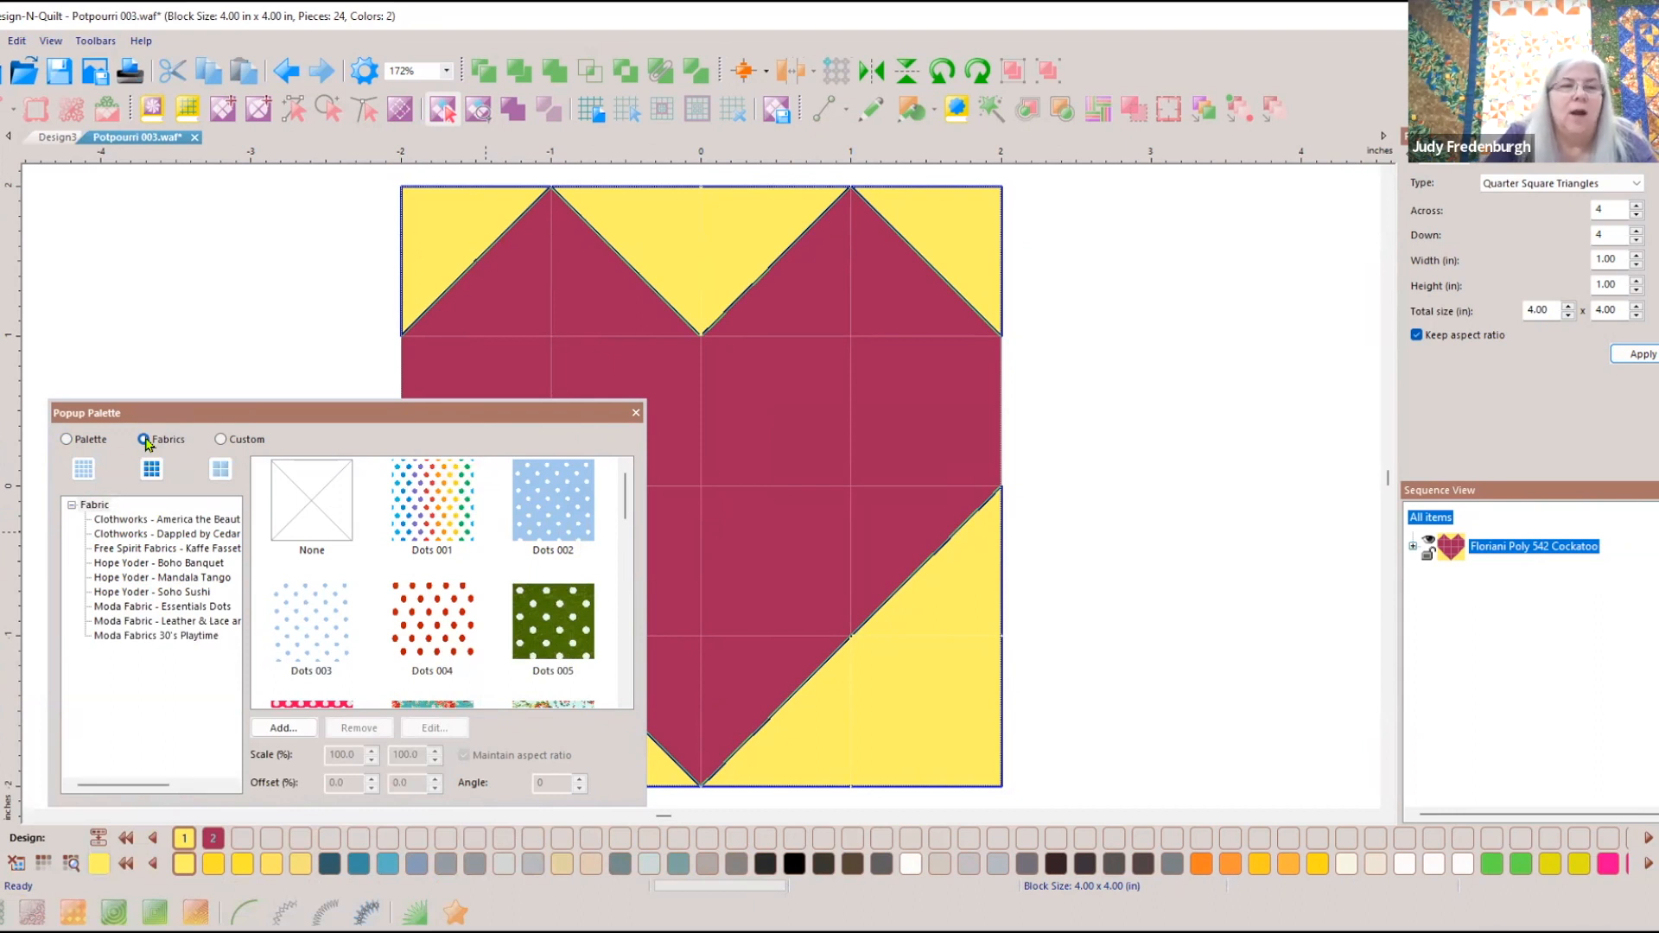
click(178, 623)
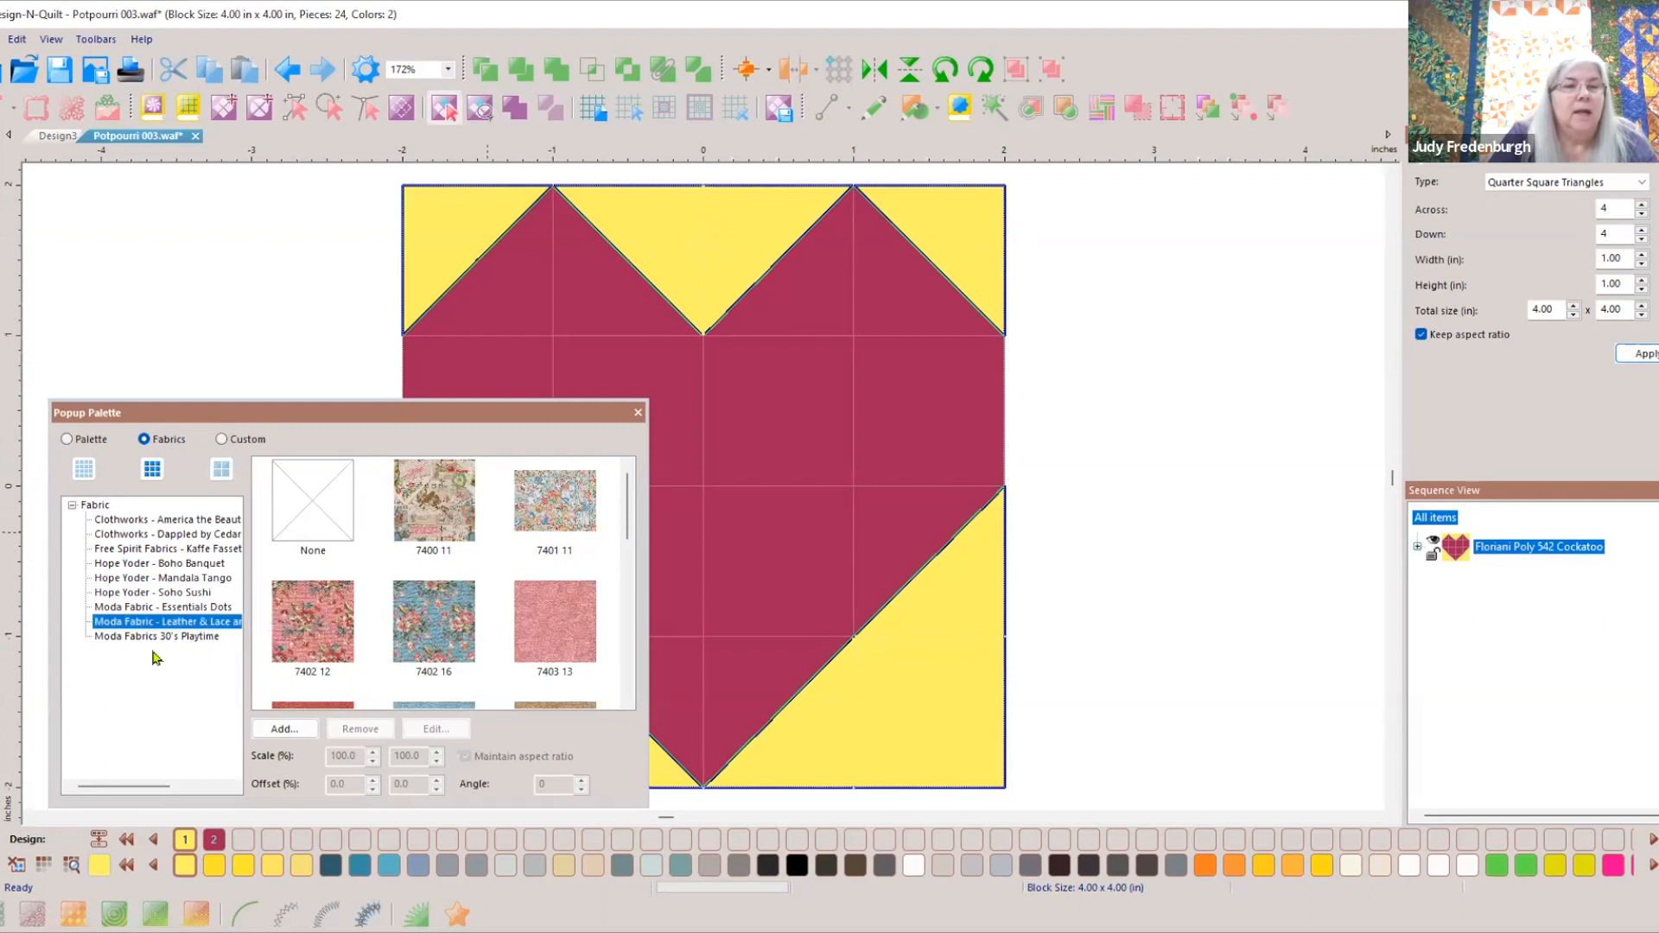
click(158, 551)
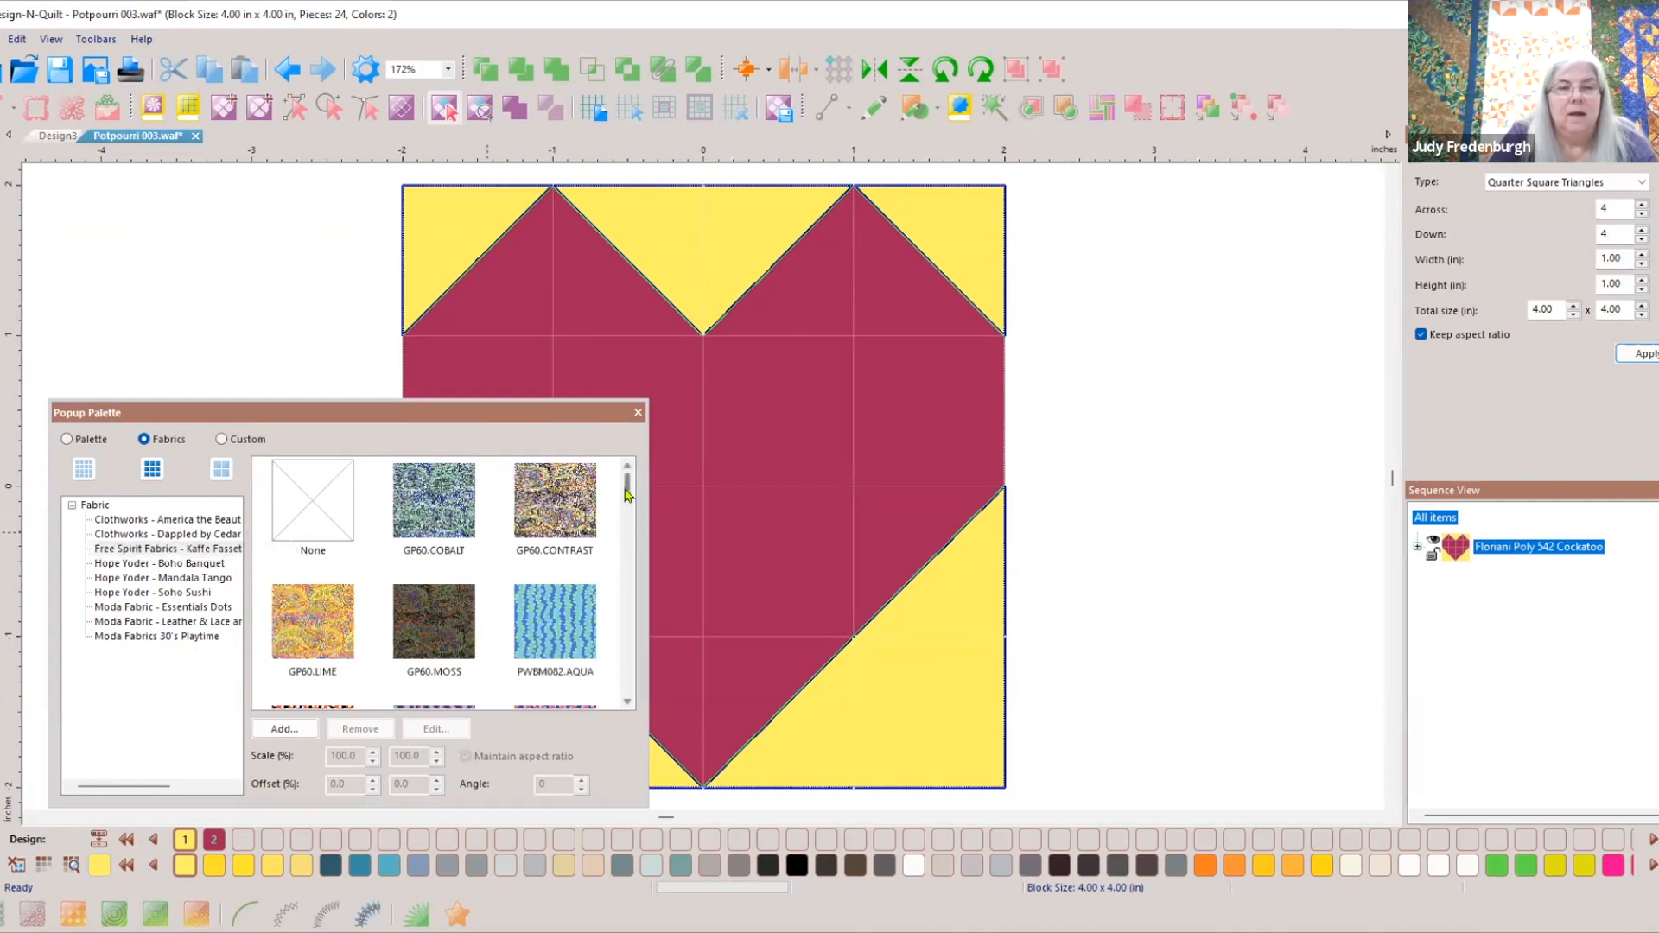
drag(627, 495, 619, 531)
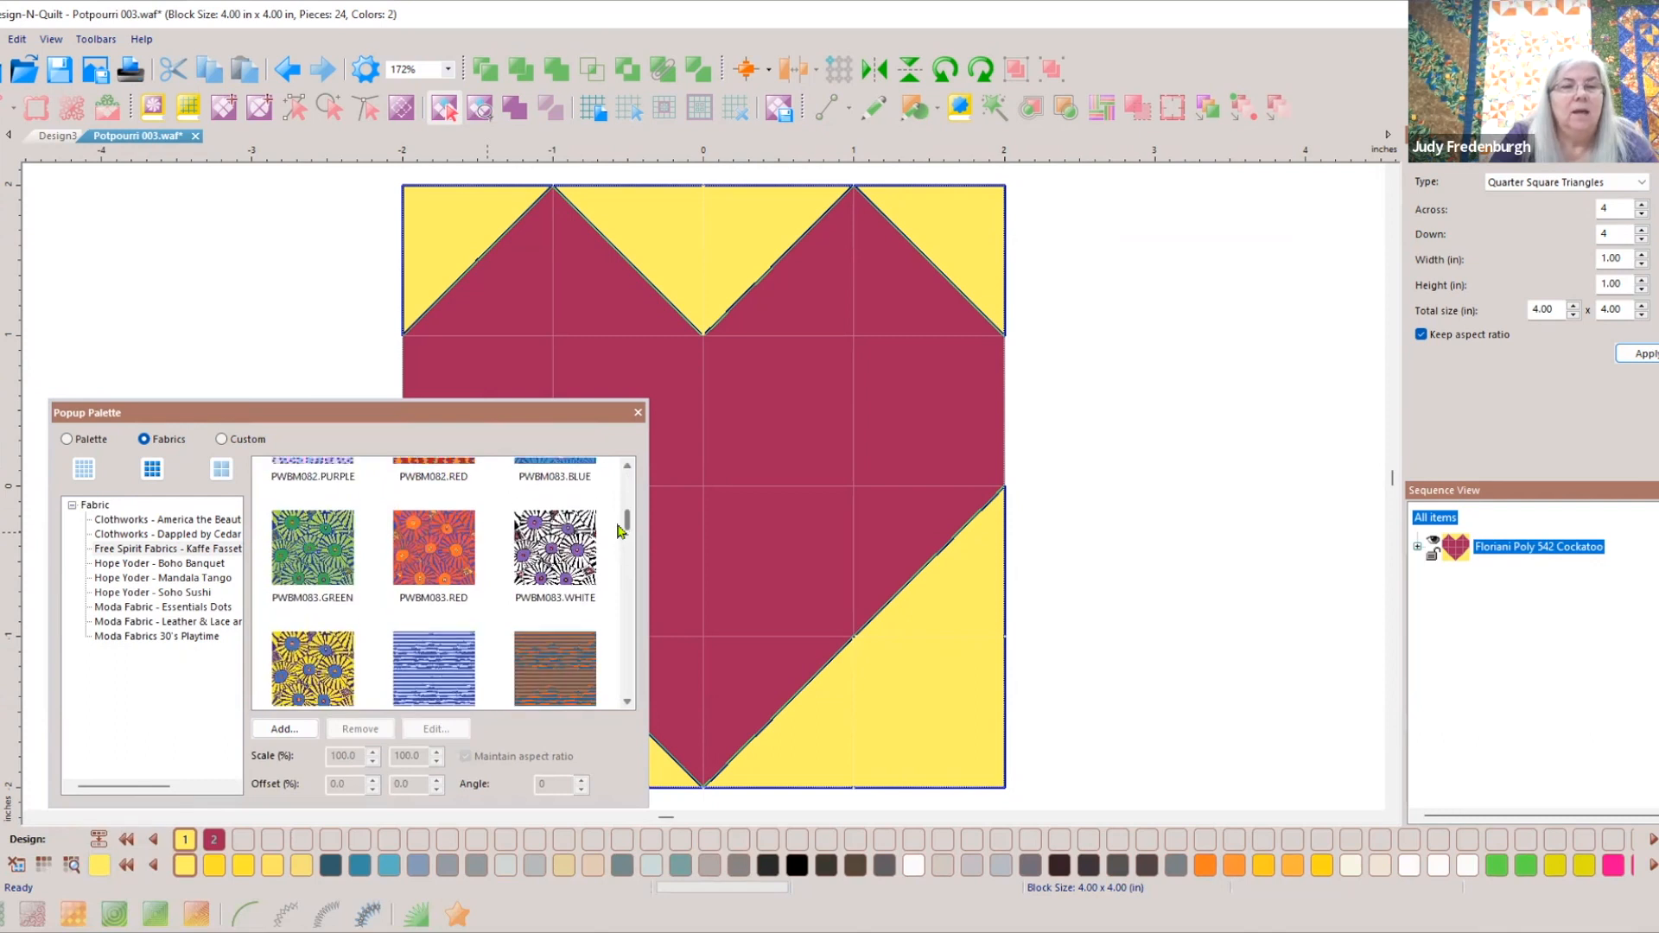
click(311, 553)
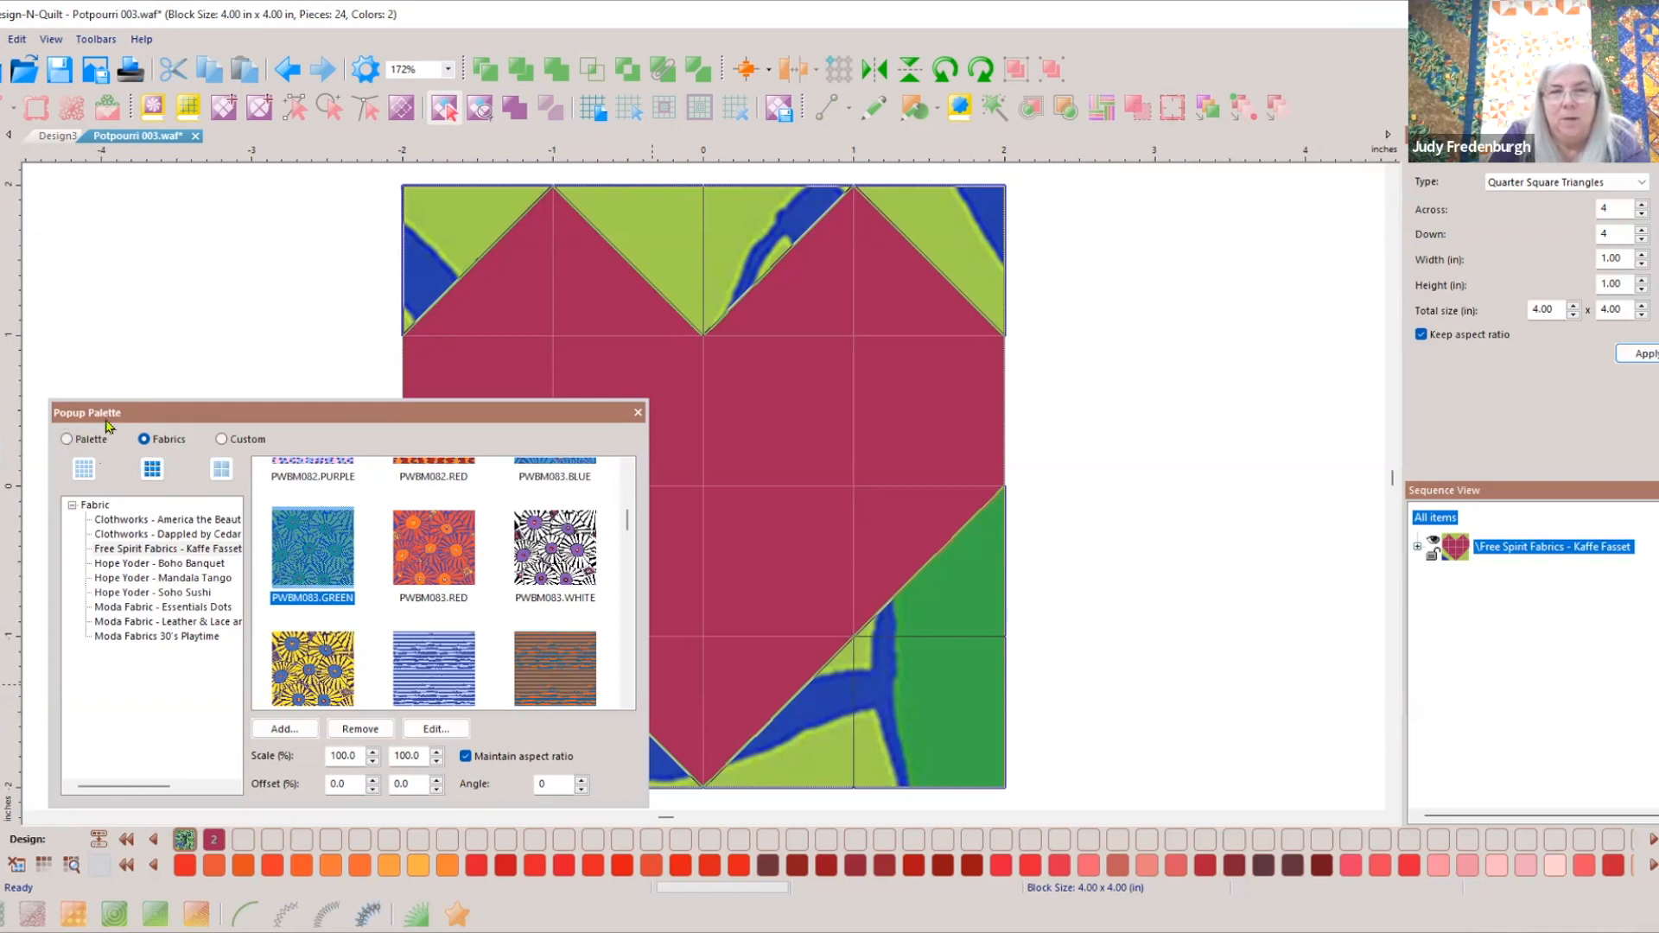
Recolor the selected background pieces with solid pink Floriani Poly 104 Rosetta and close the popup palette
click(67, 440)
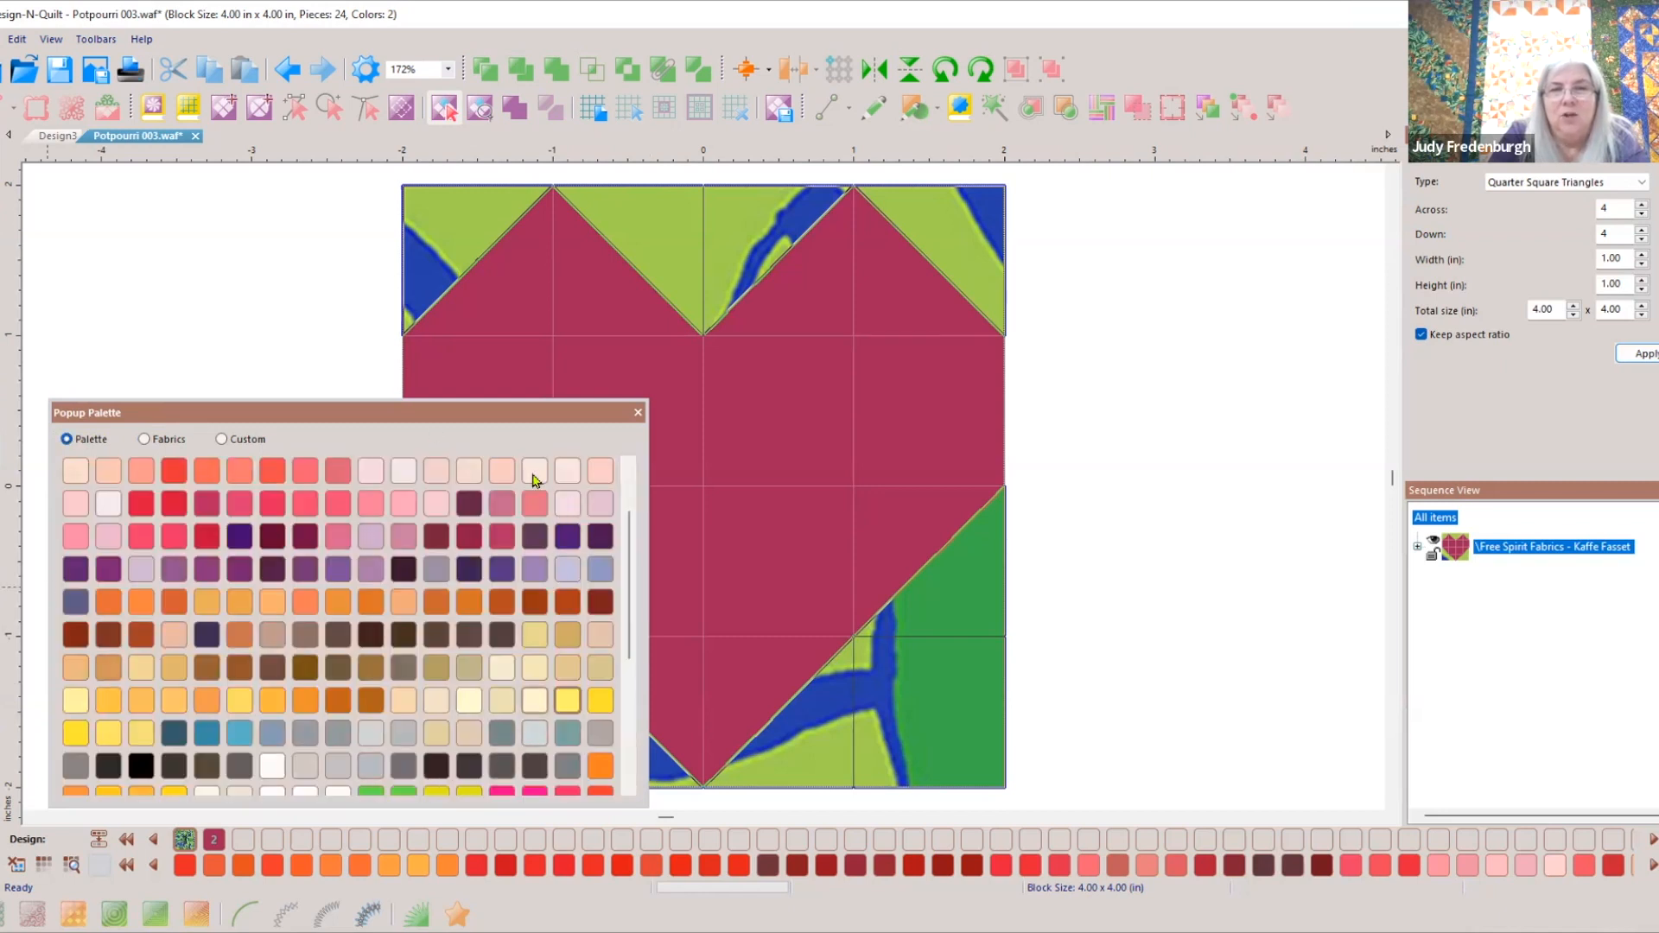
click(371, 504)
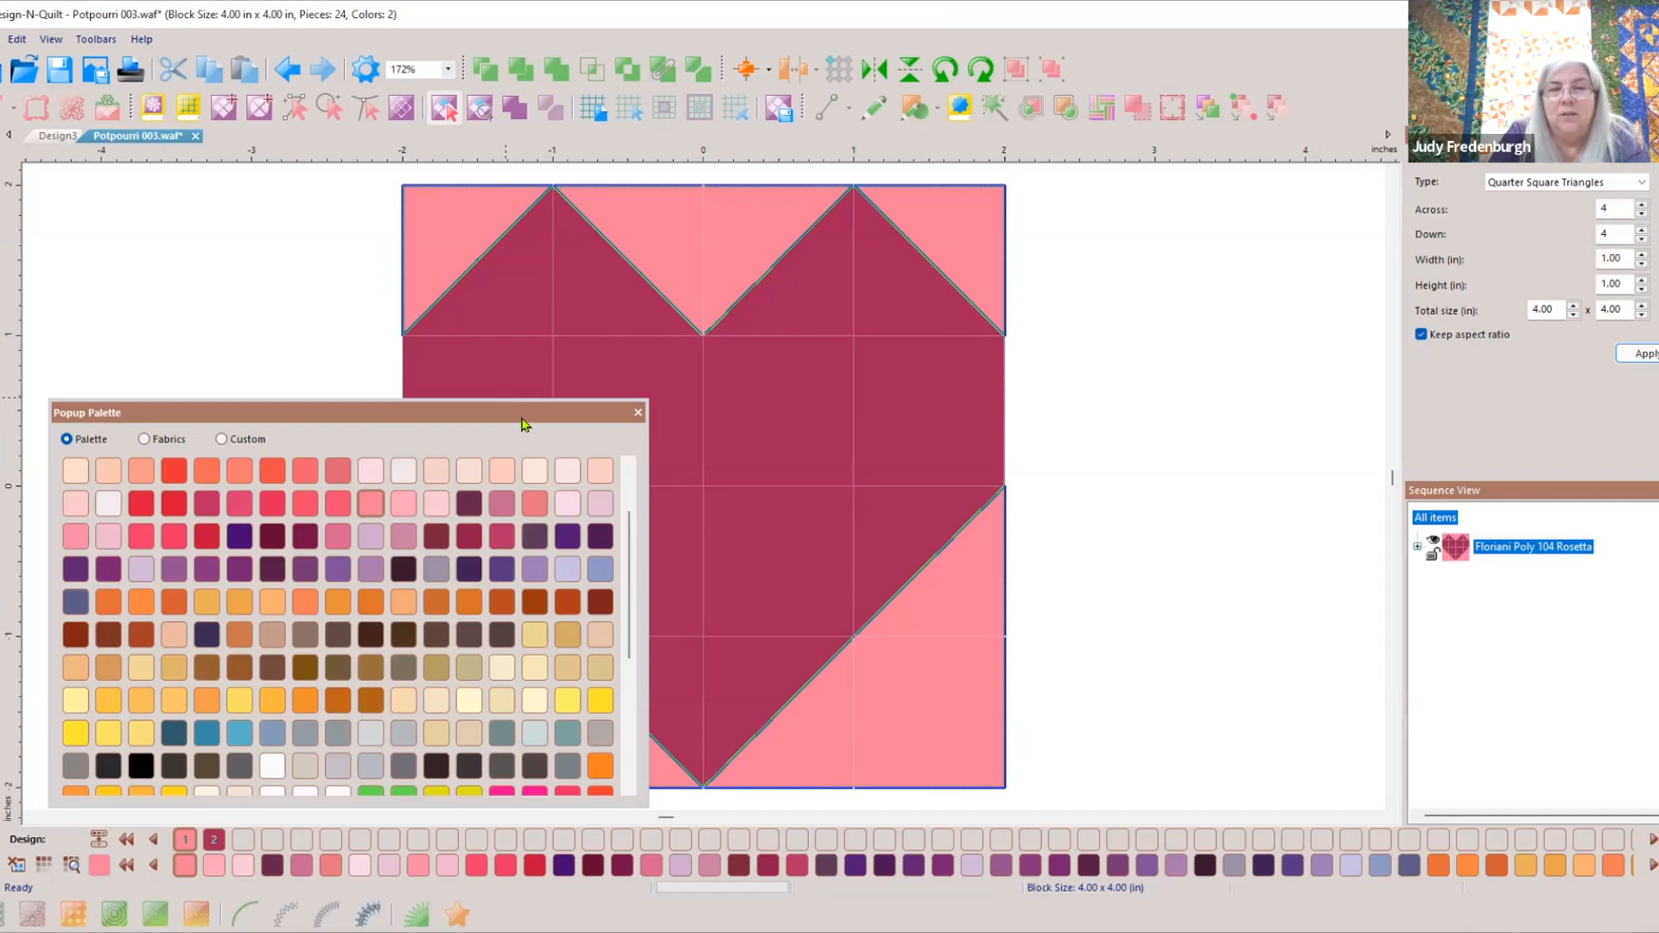
click(637, 415)
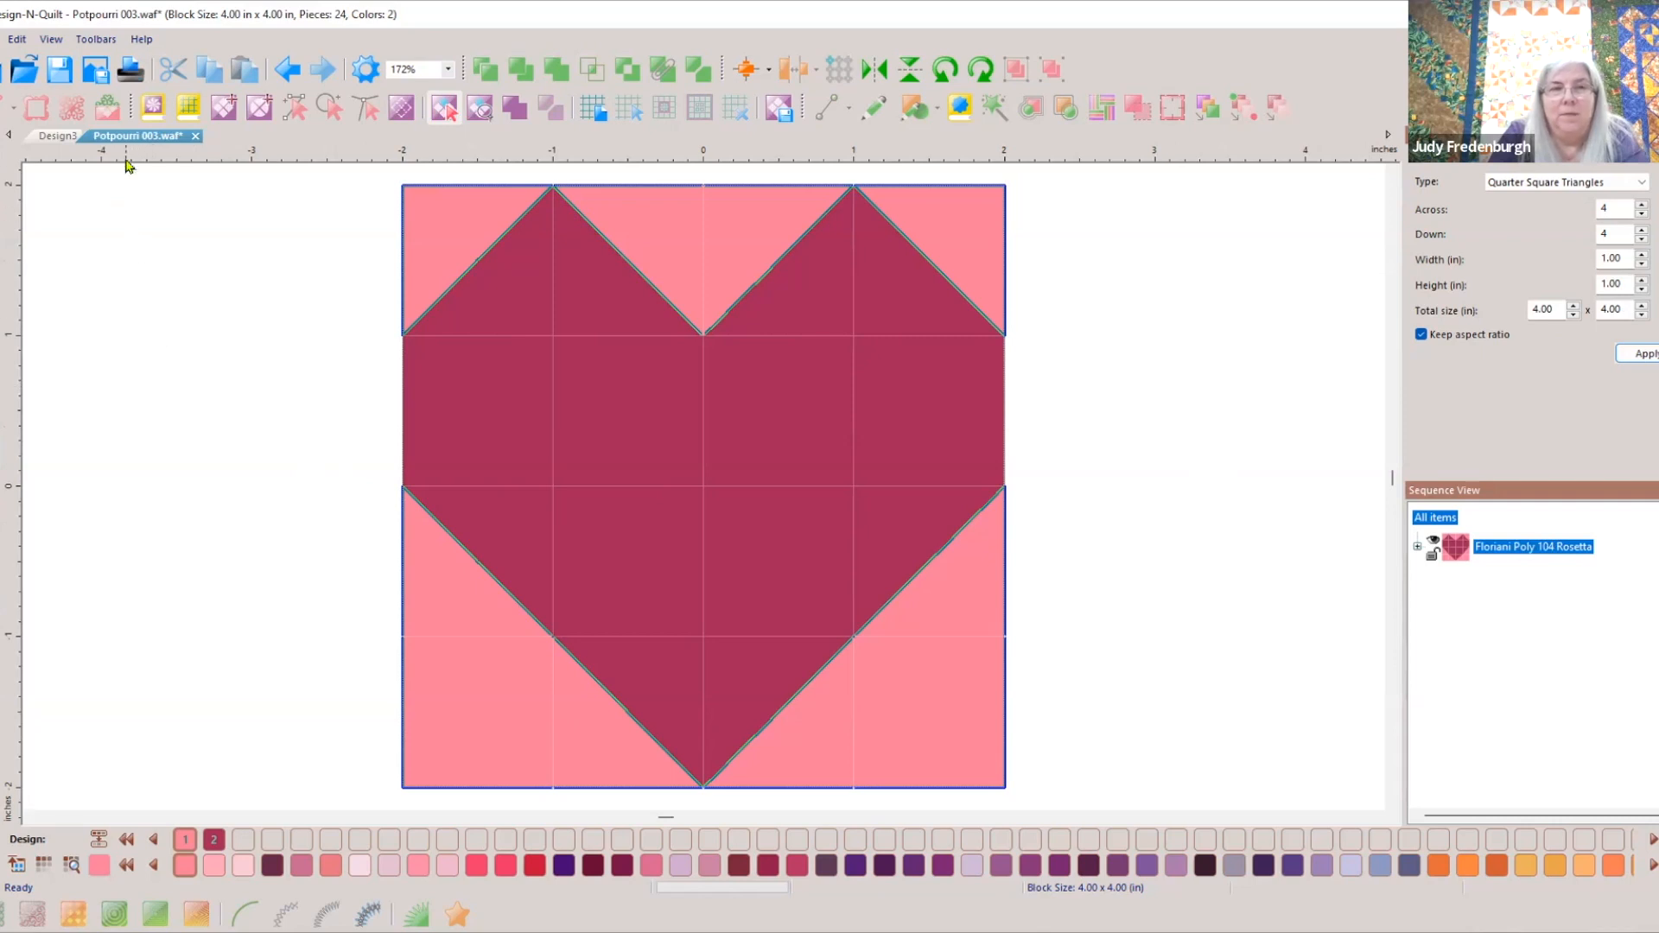
Open the block's print preview with piece analysis and cutting instructions included and actual size pieces excluded
click(130, 72)
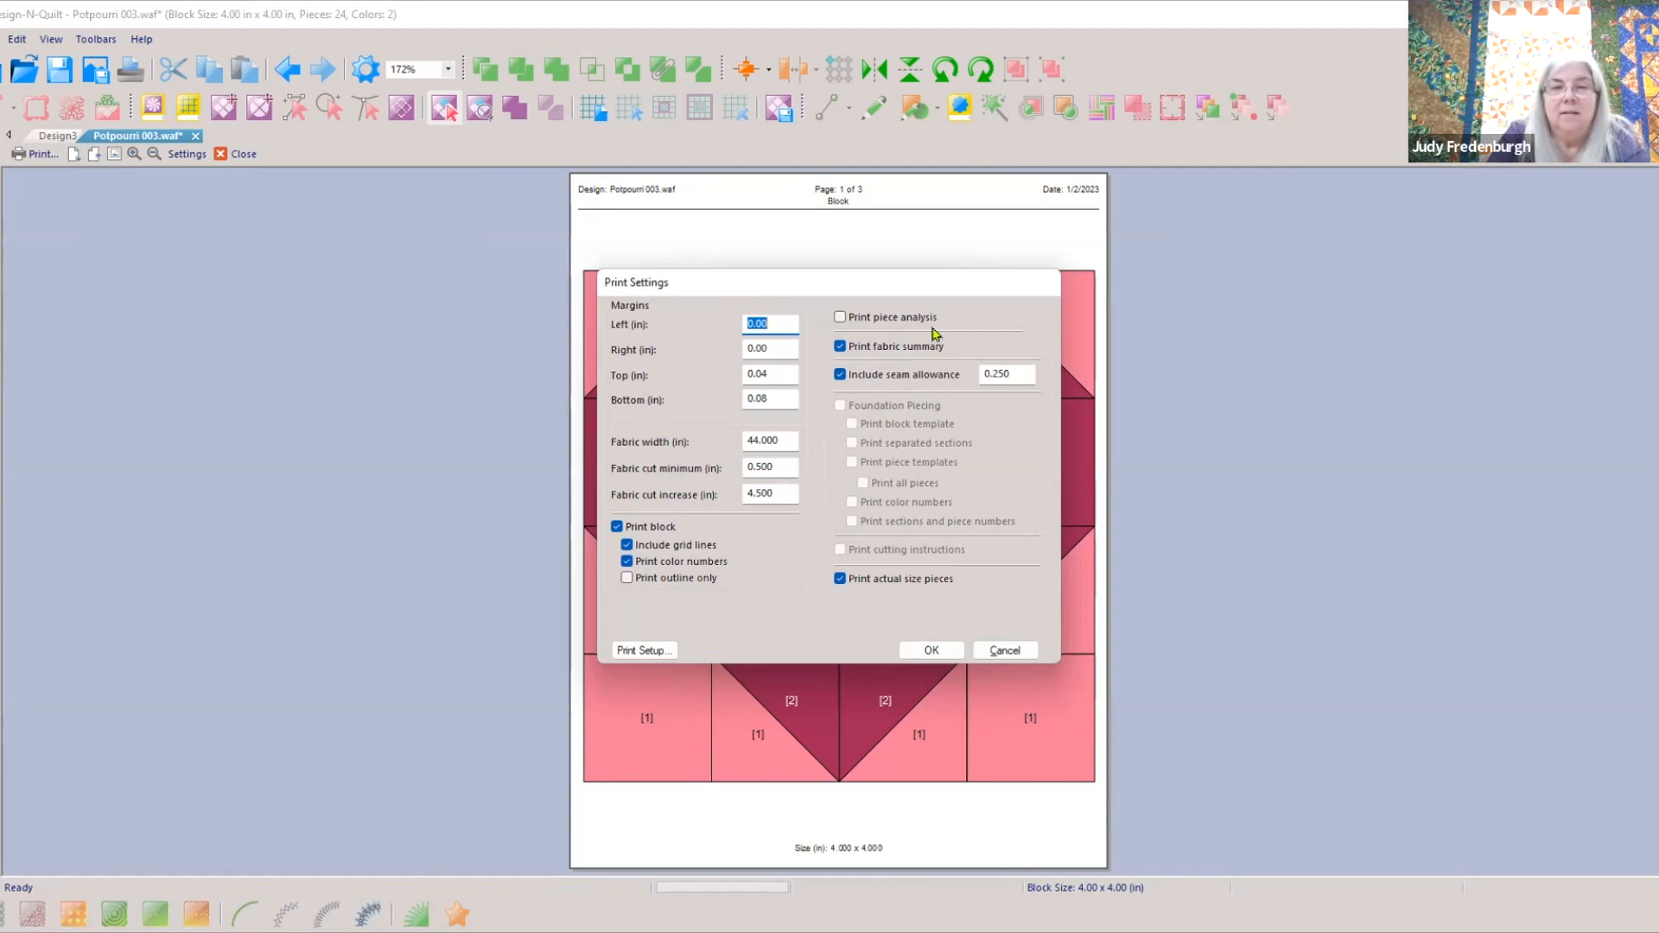
click(841, 318)
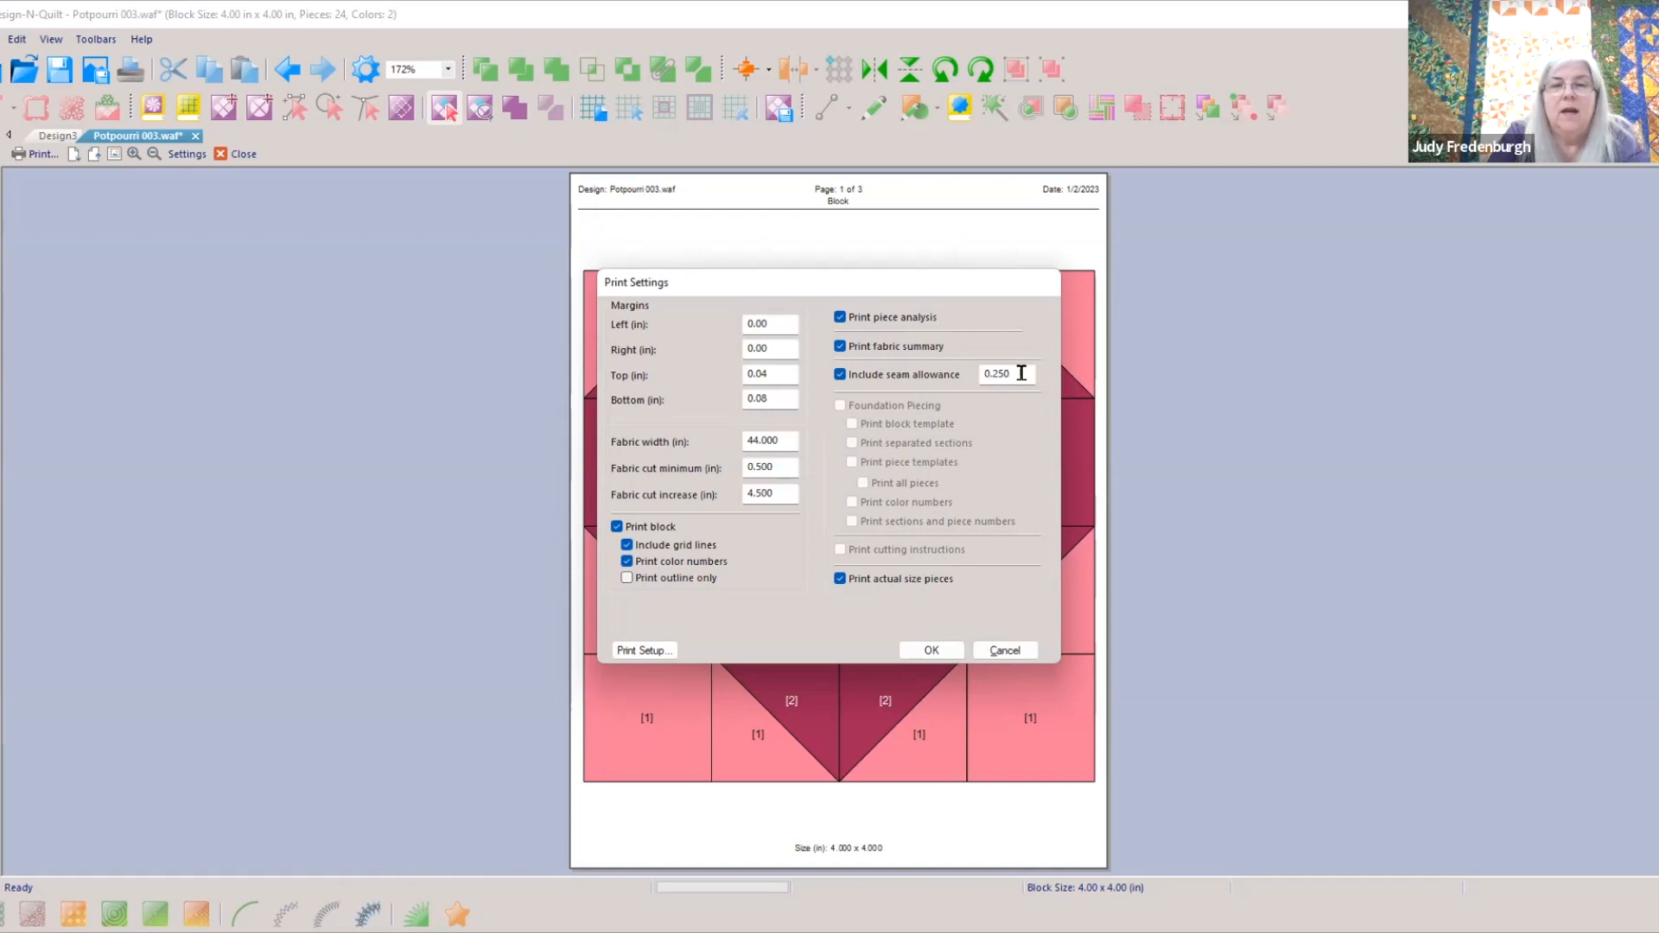
click(839, 580)
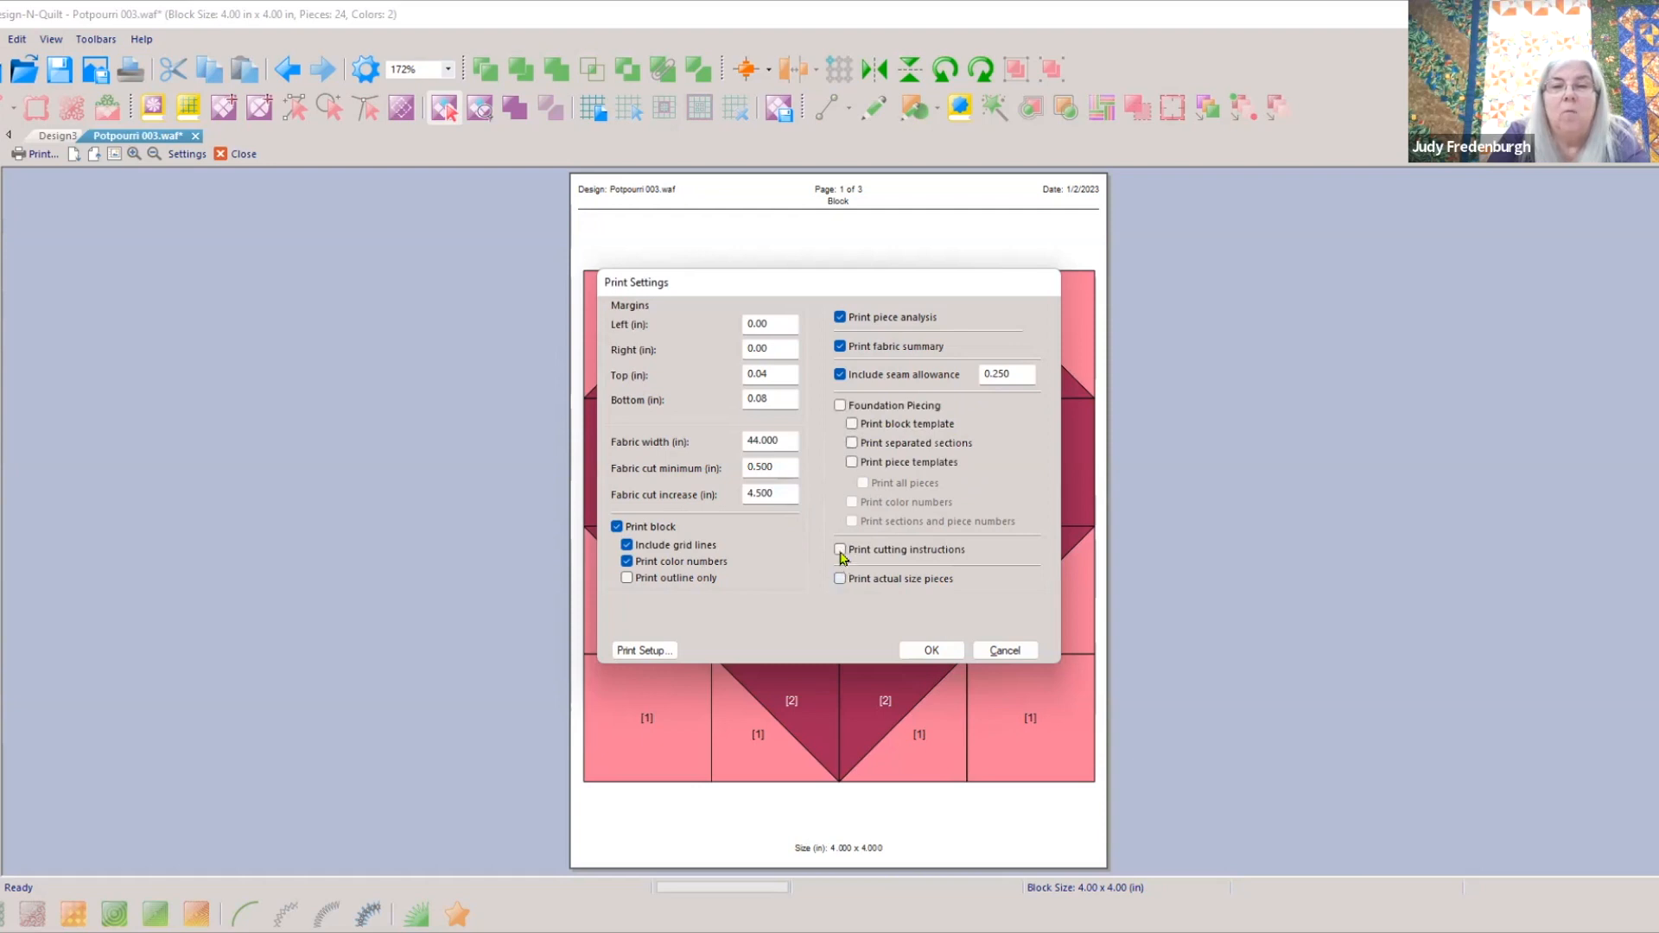
click(839, 553)
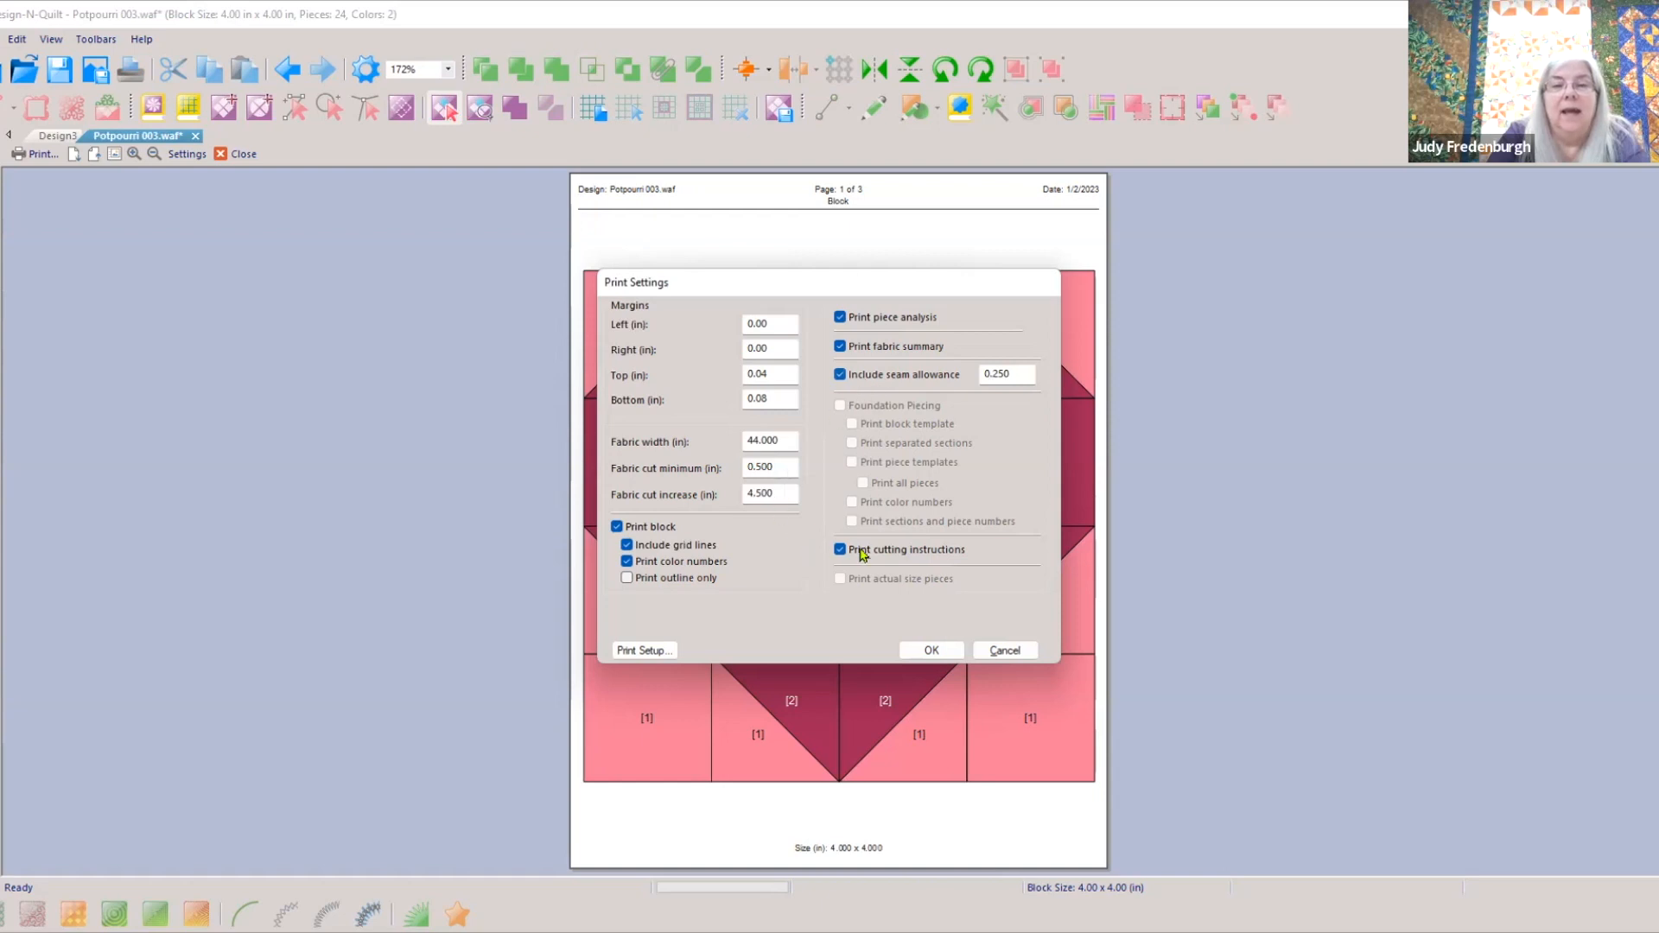
click(915, 654)
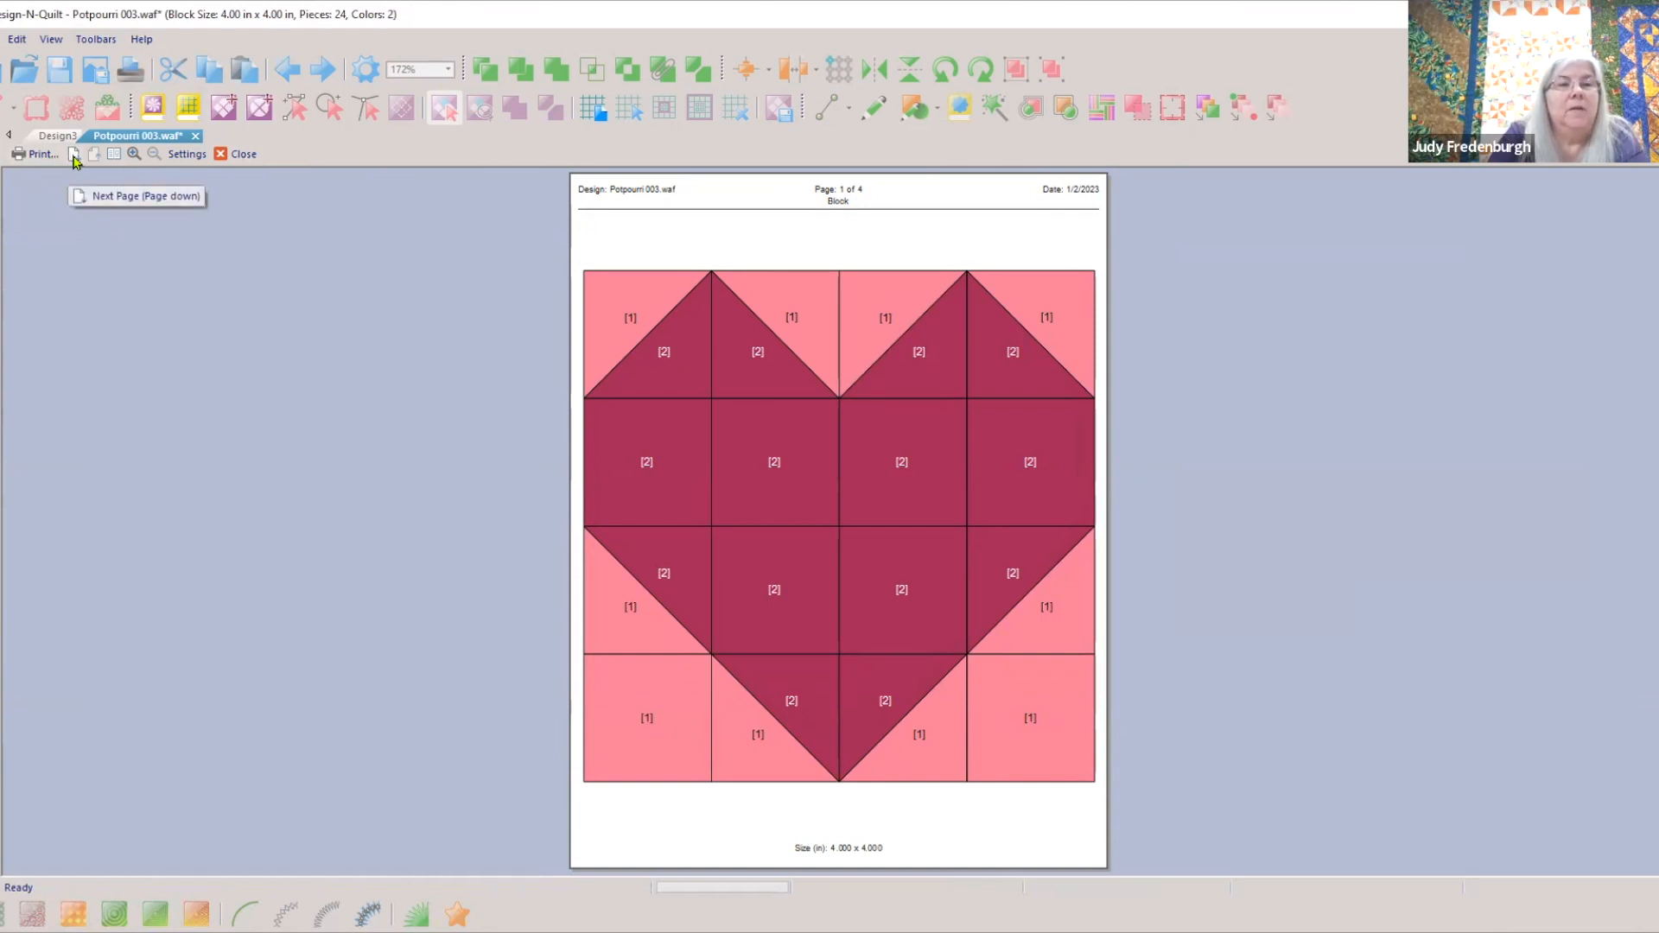
Examine the block, piece analysis and fabric summary pages of the print preview
click(75, 155)
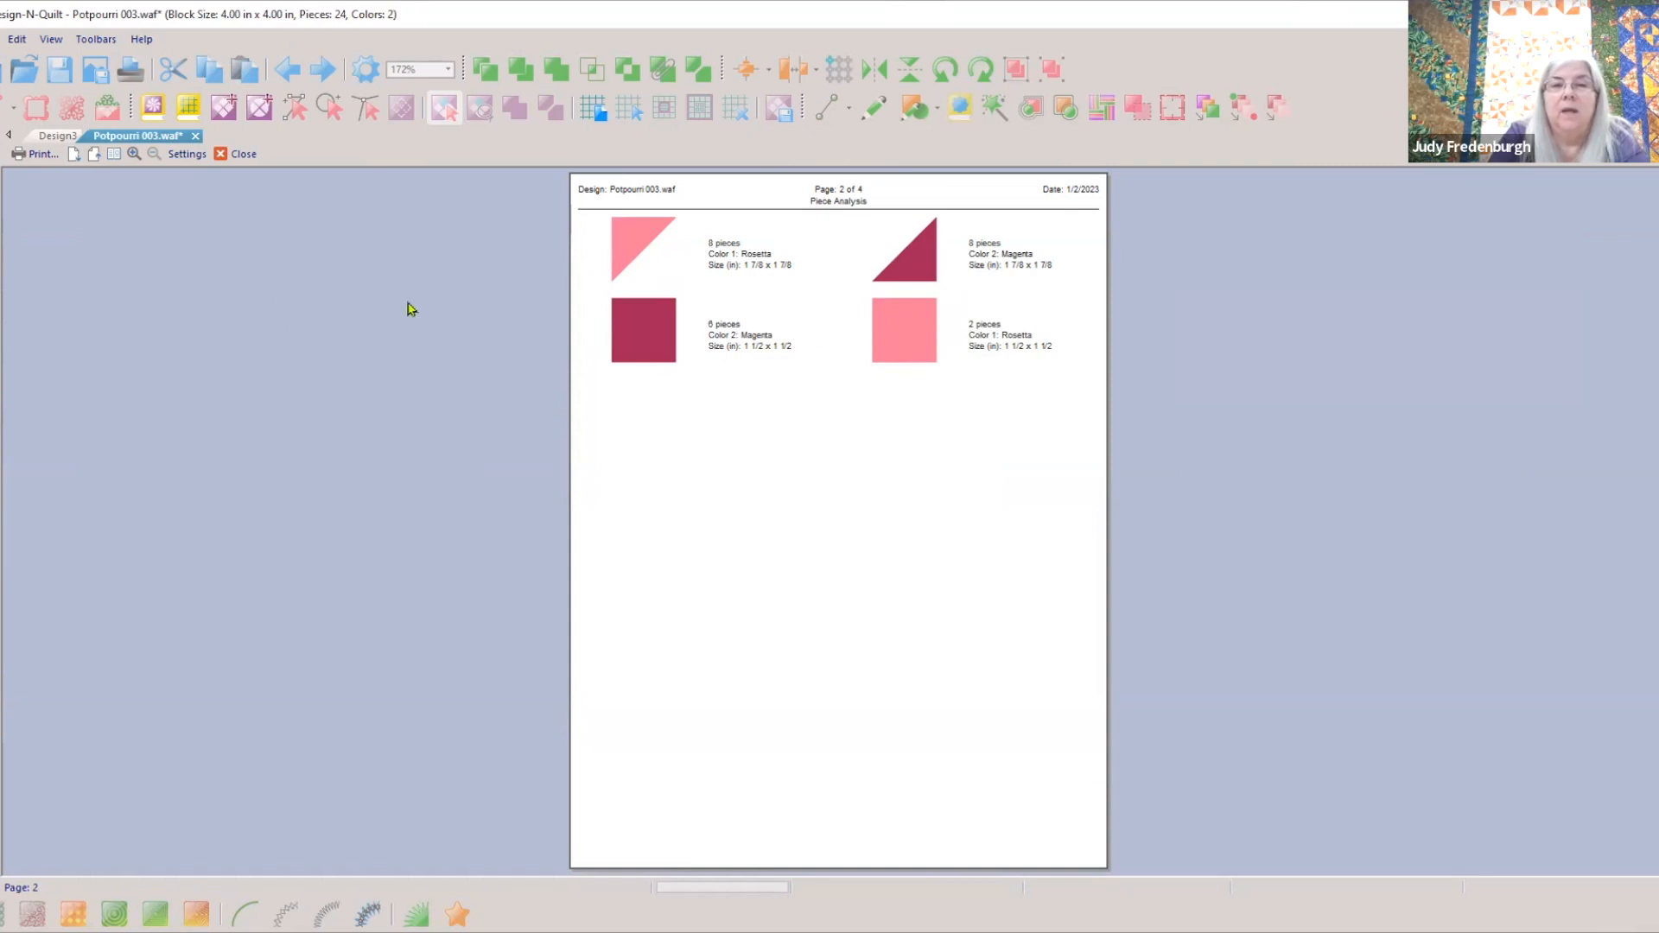
click(74, 155)
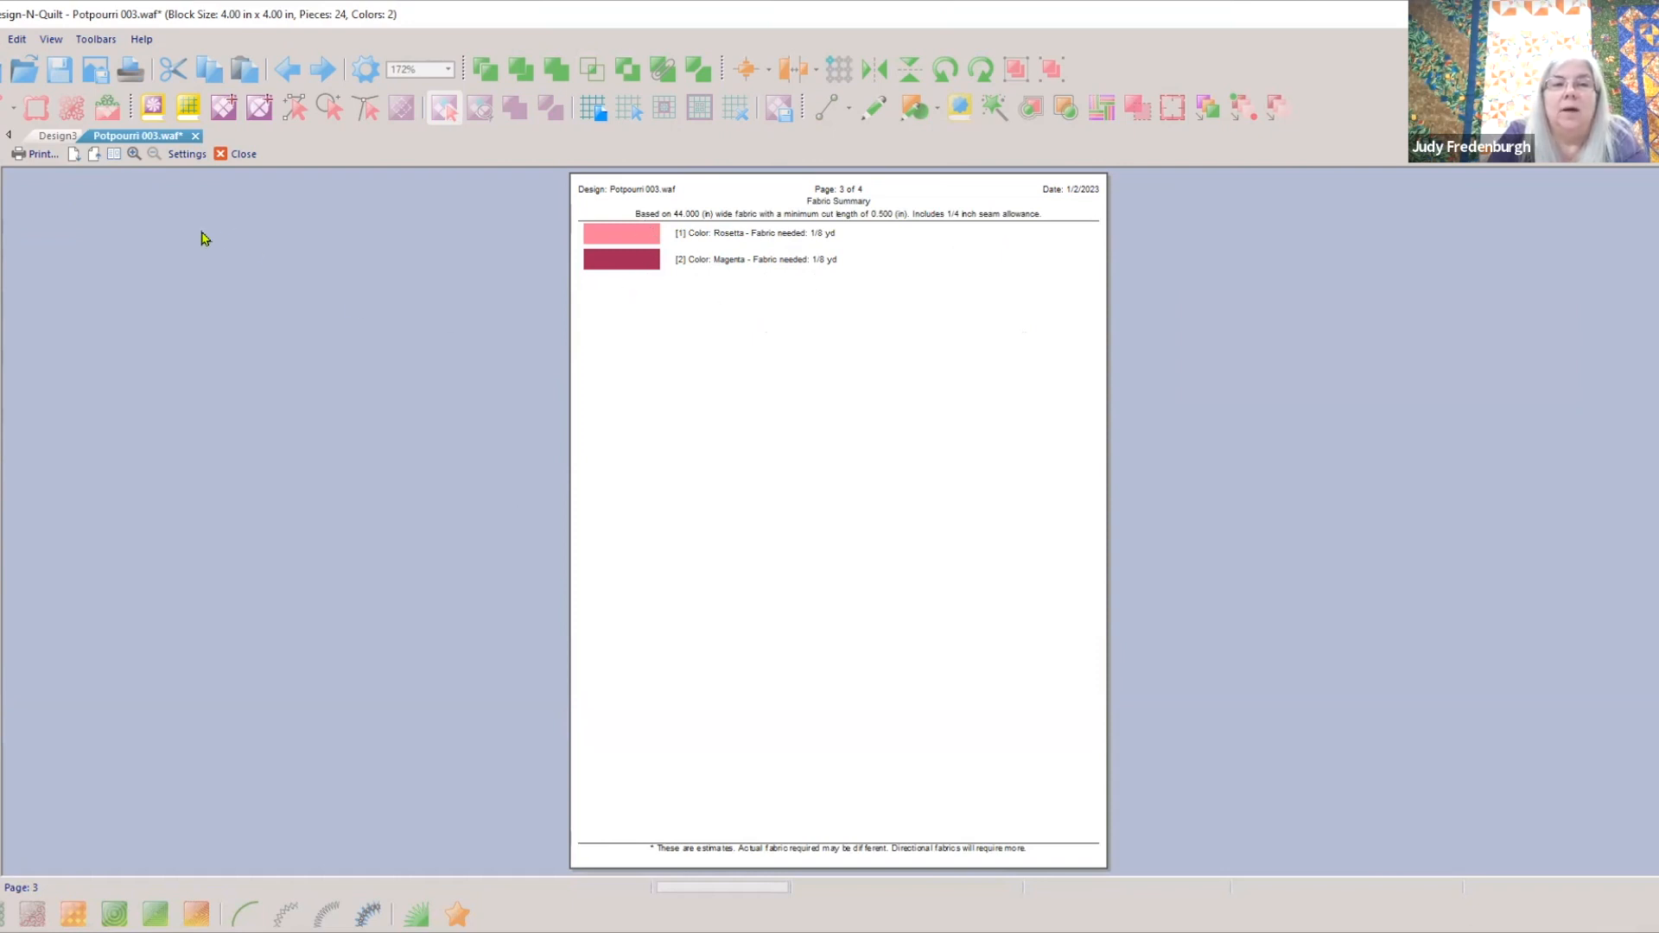
click(74, 159)
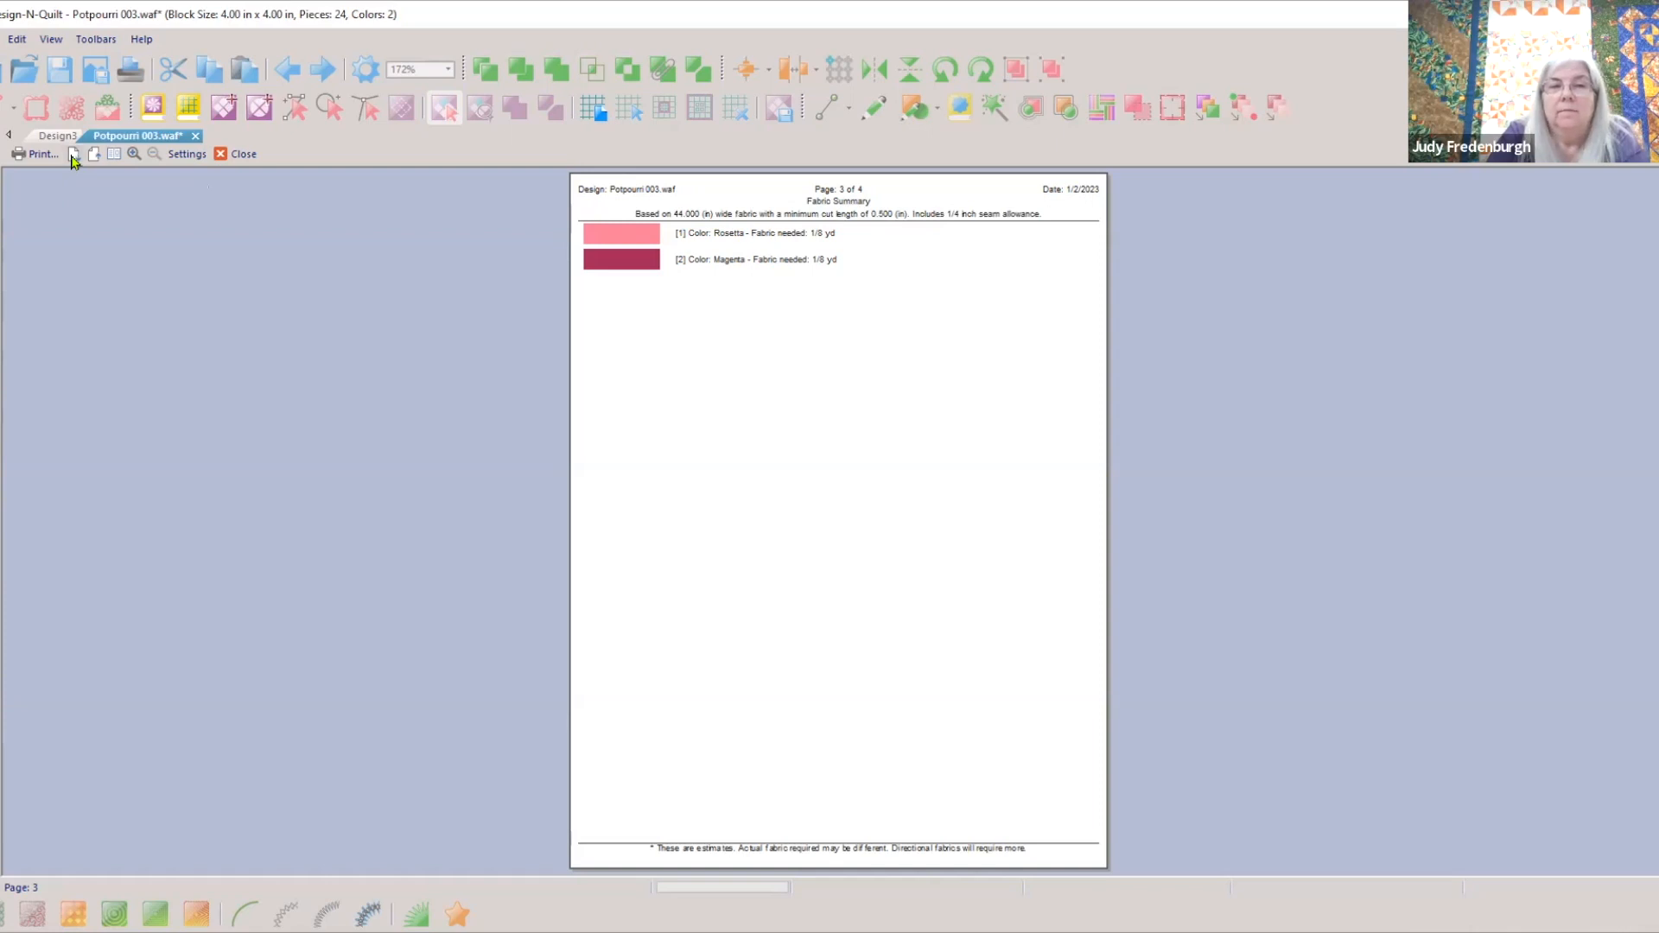
click(94, 155)
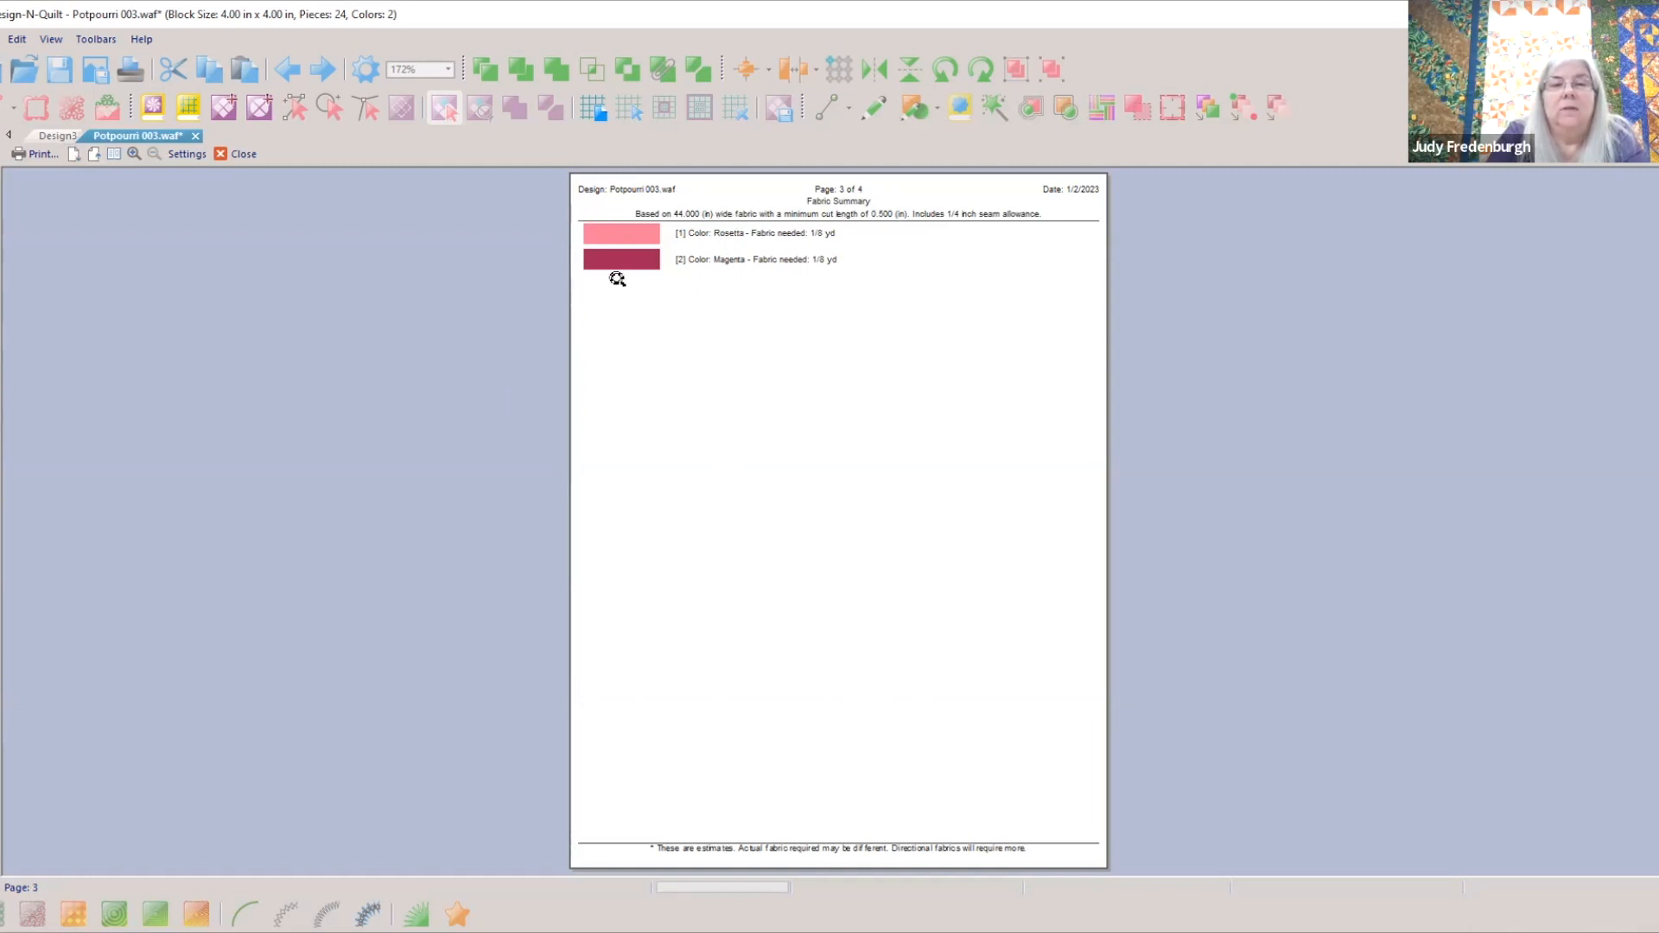
click(93, 156)
click(92, 155)
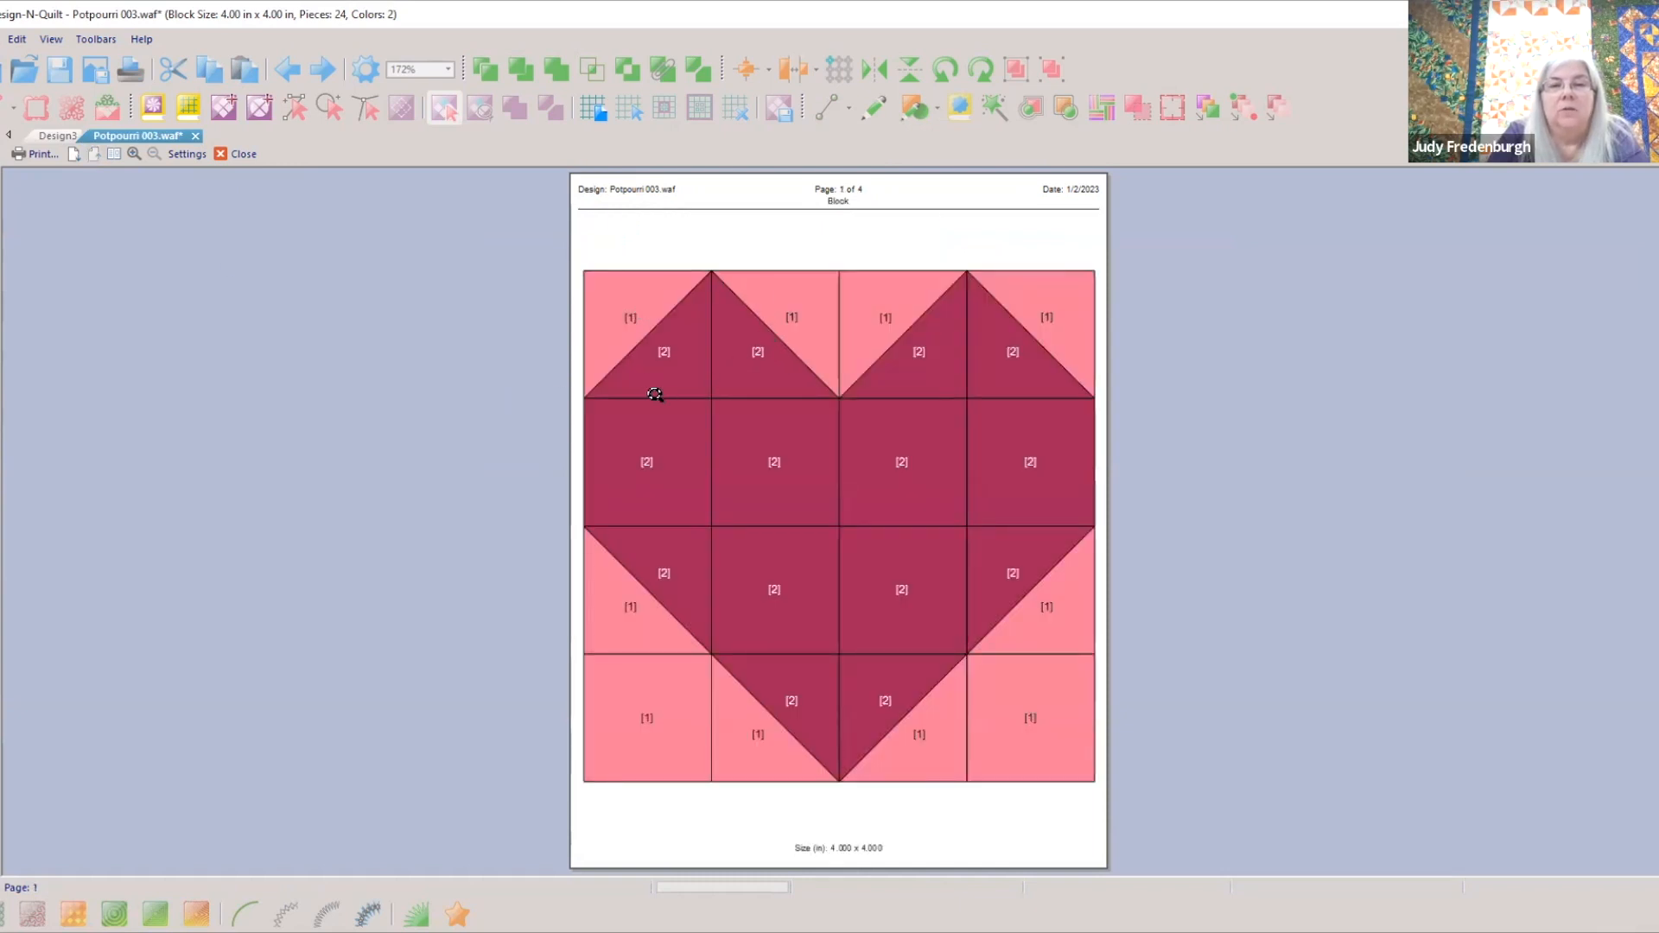
click(74, 154)
click(74, 154)
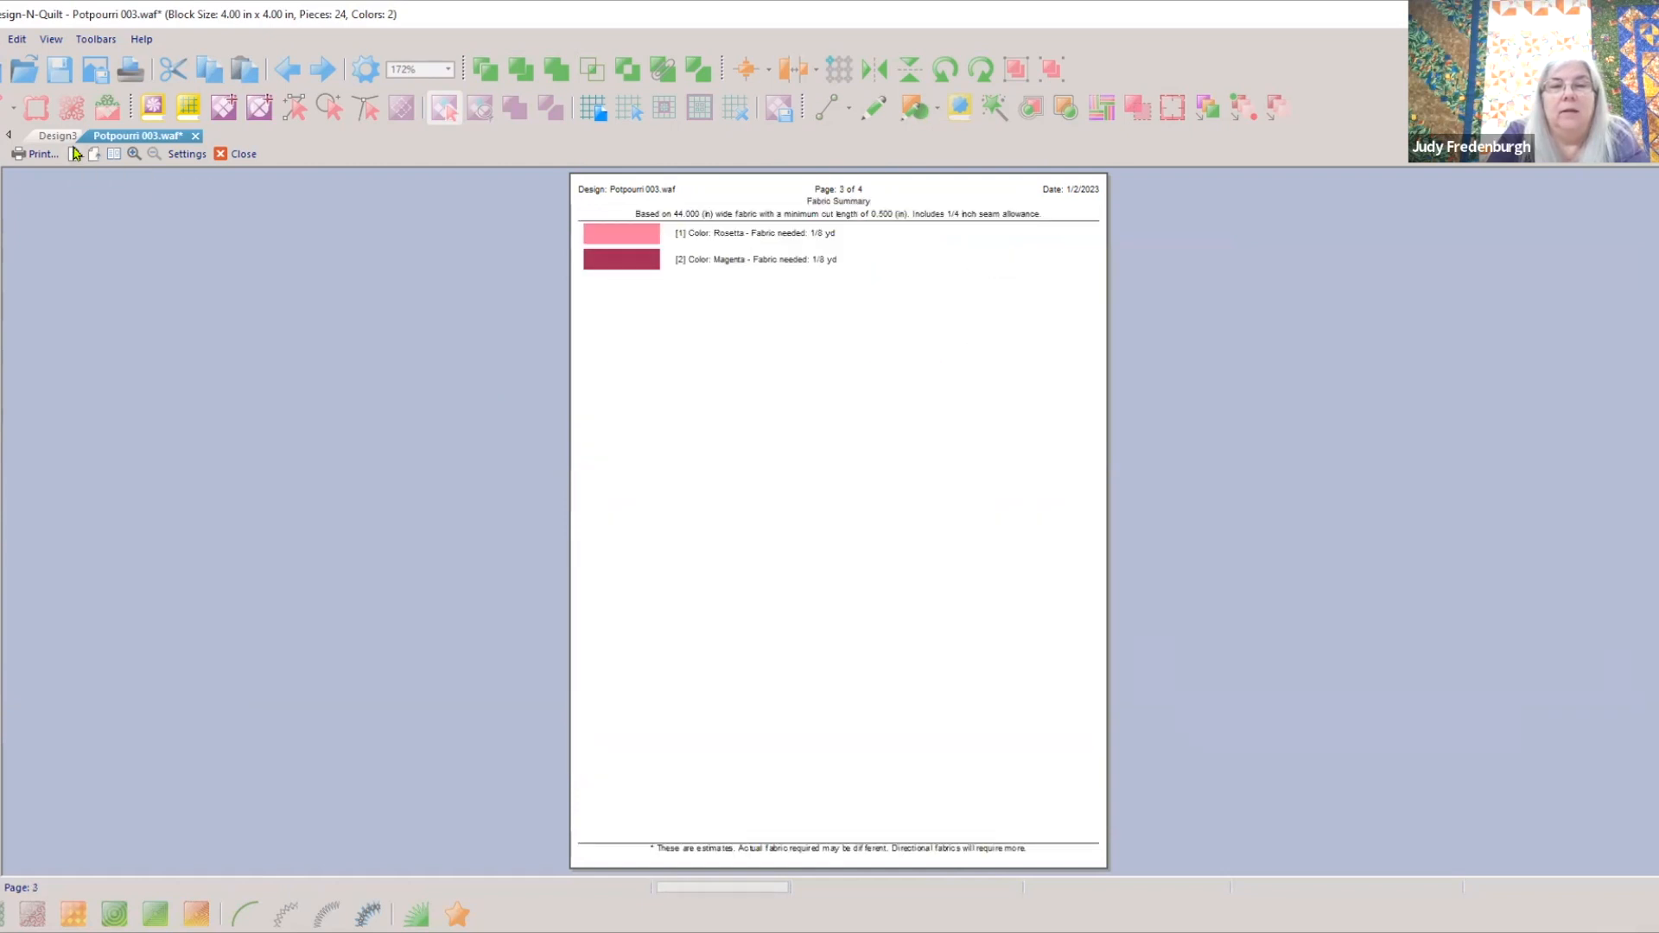
Examine the cutting instructions page enlarged for both colors, and close the print preview
click(74, 154)
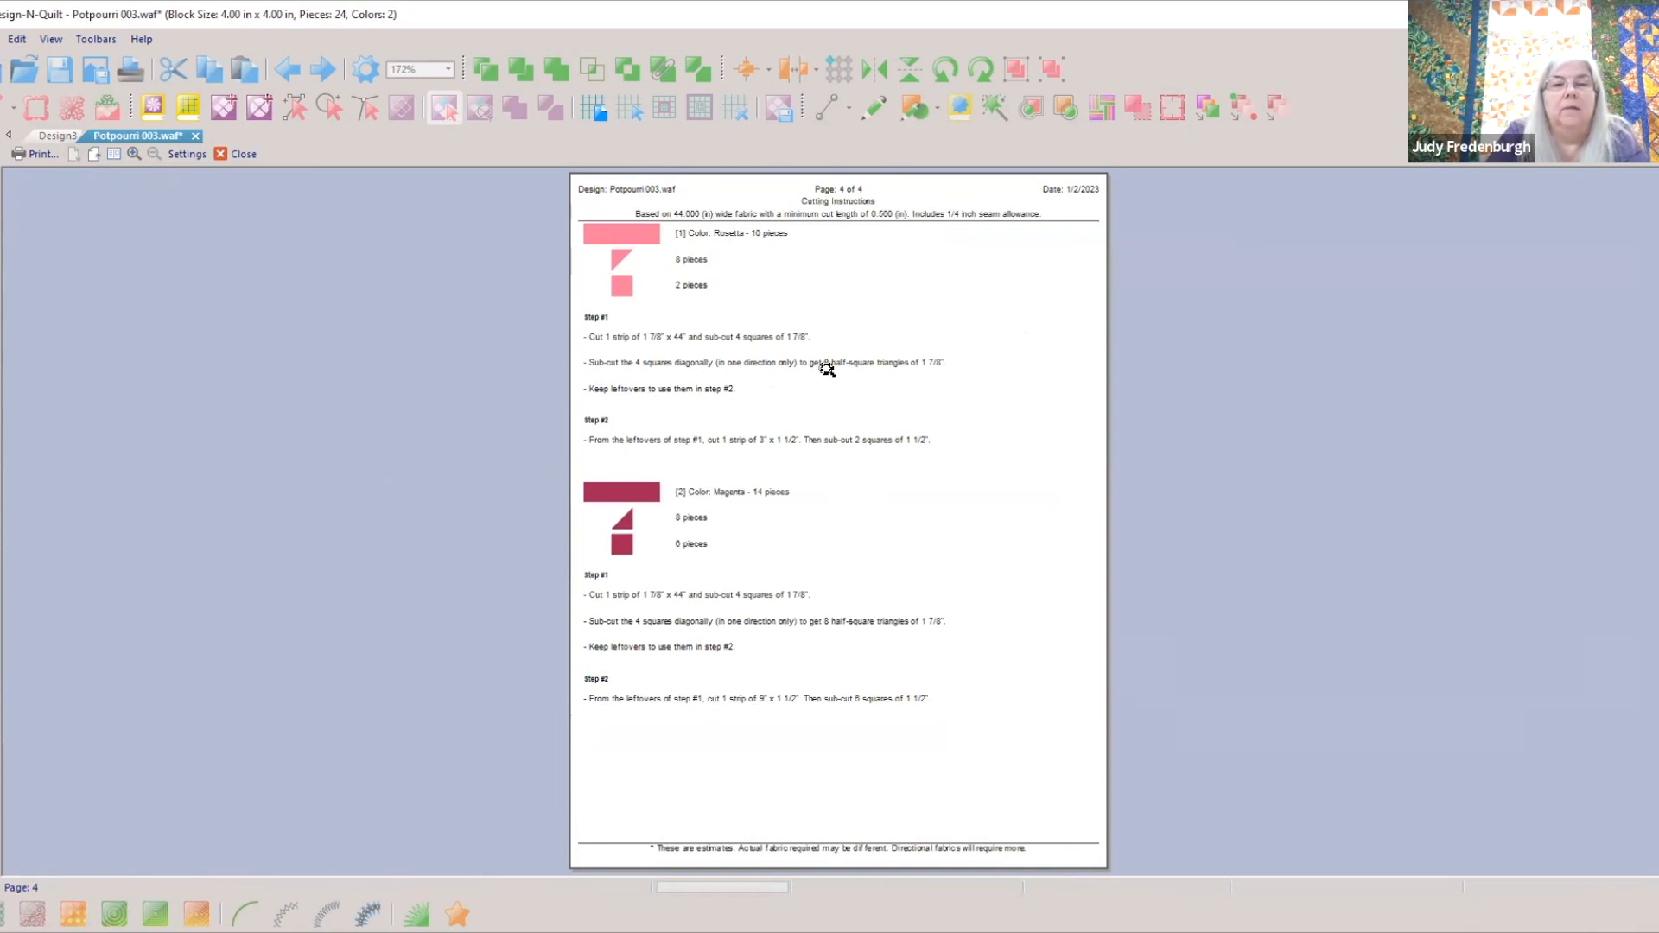
click(862, 363)
click(864, 368)
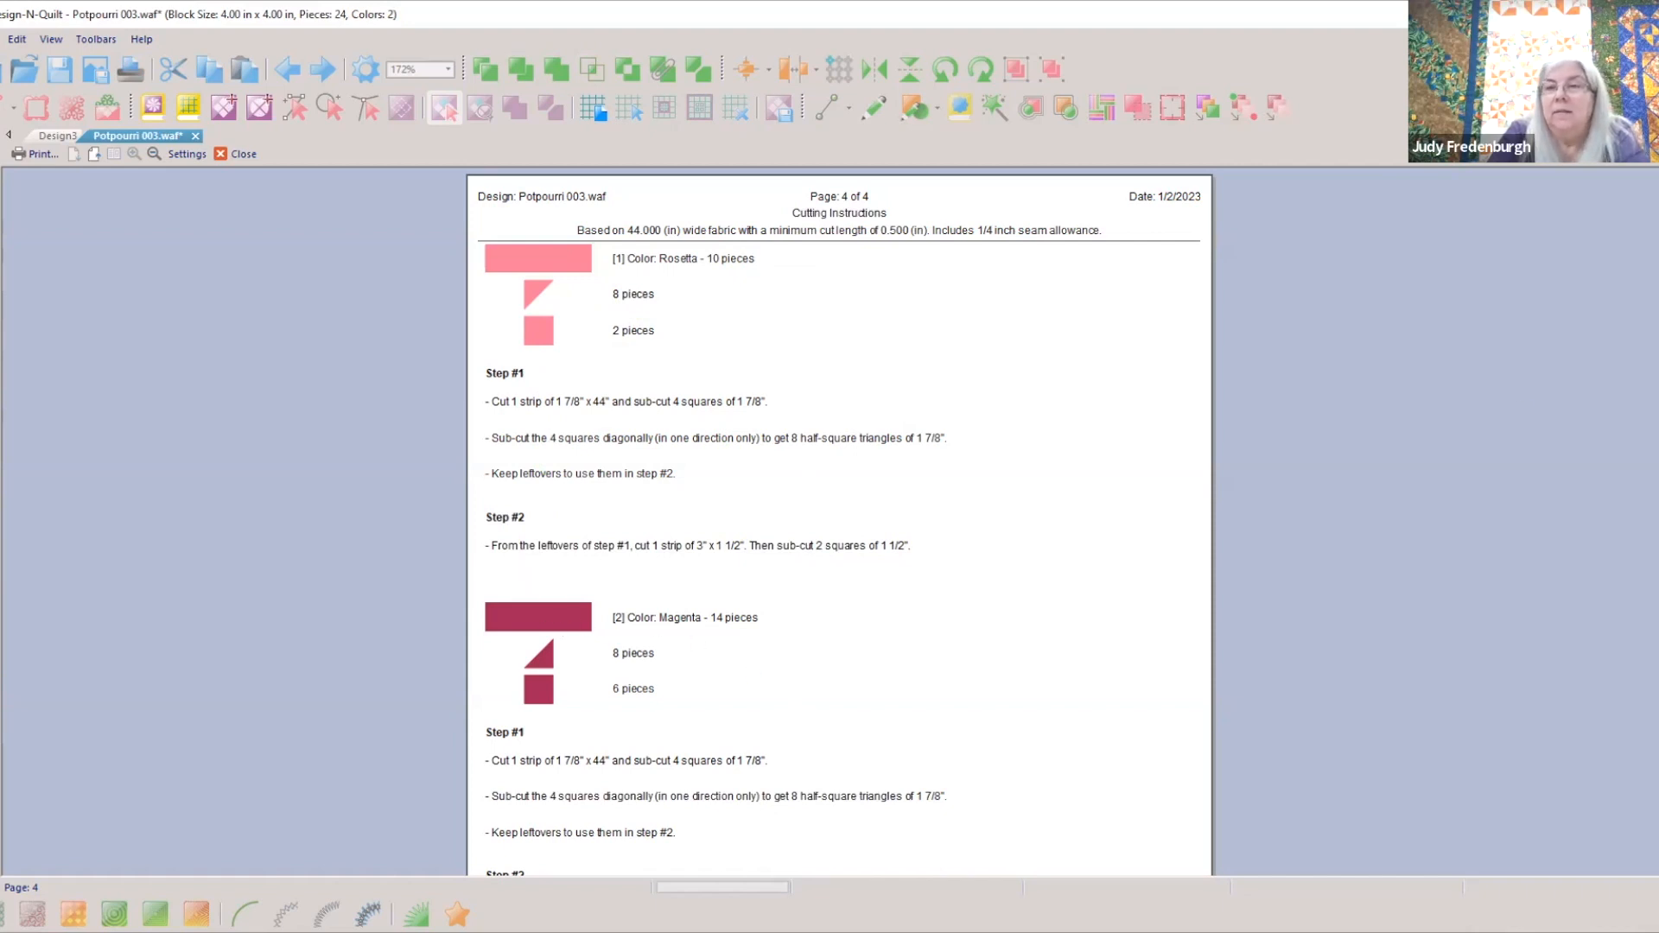
scroll(840, 521, down, 3)
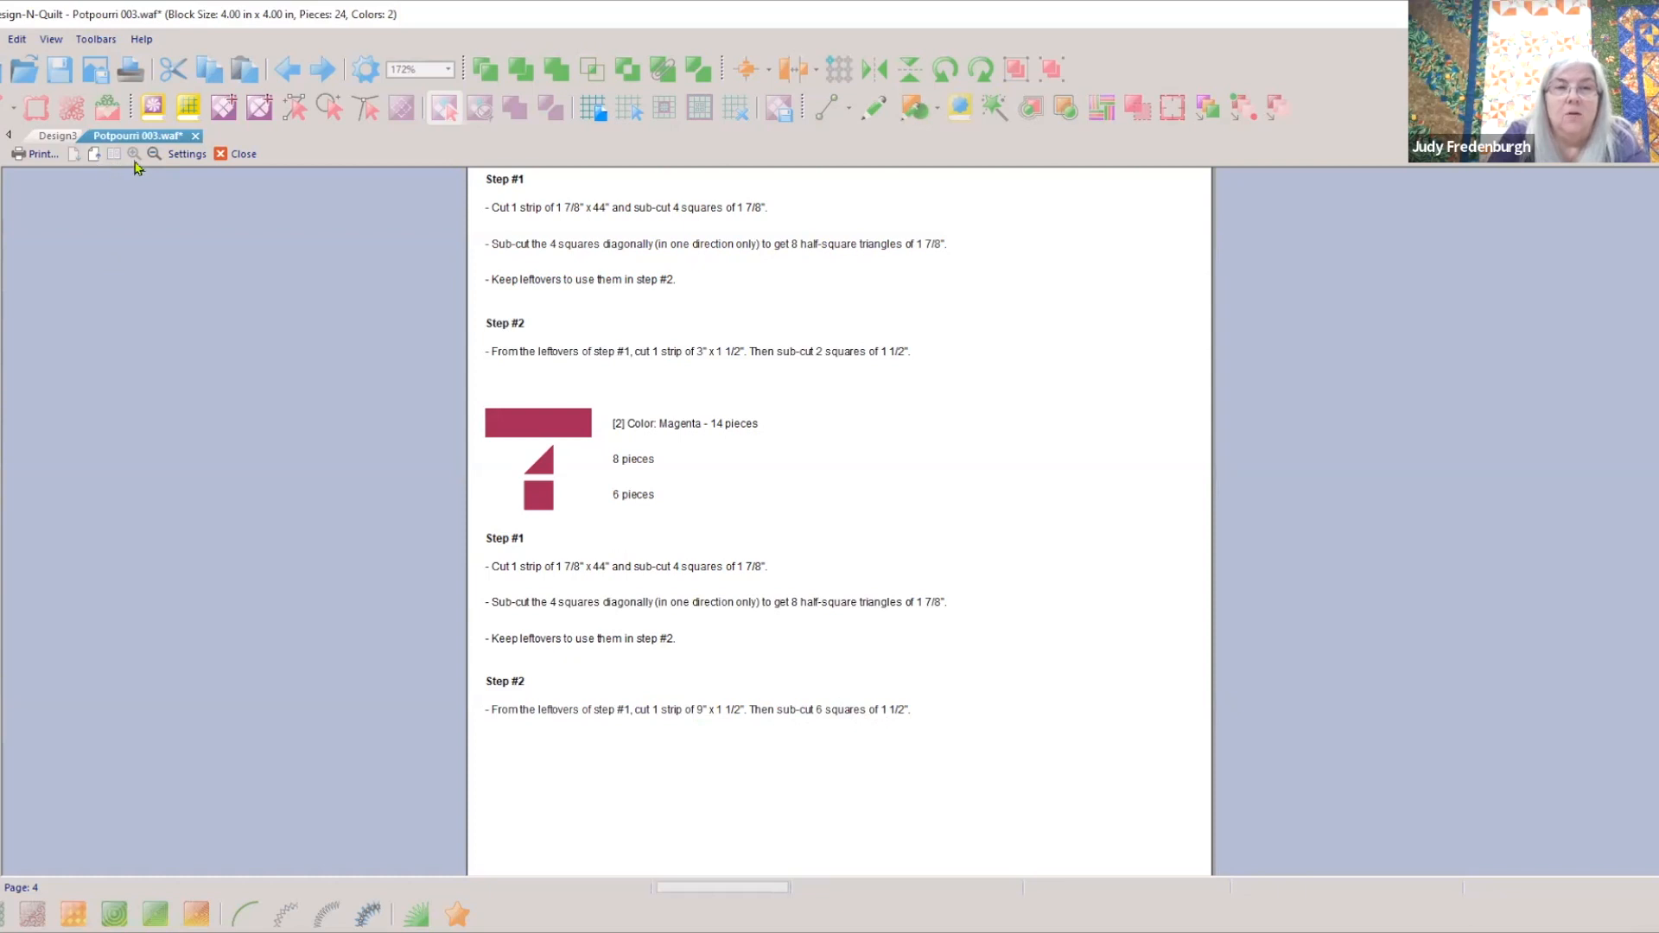
click(242, 158)
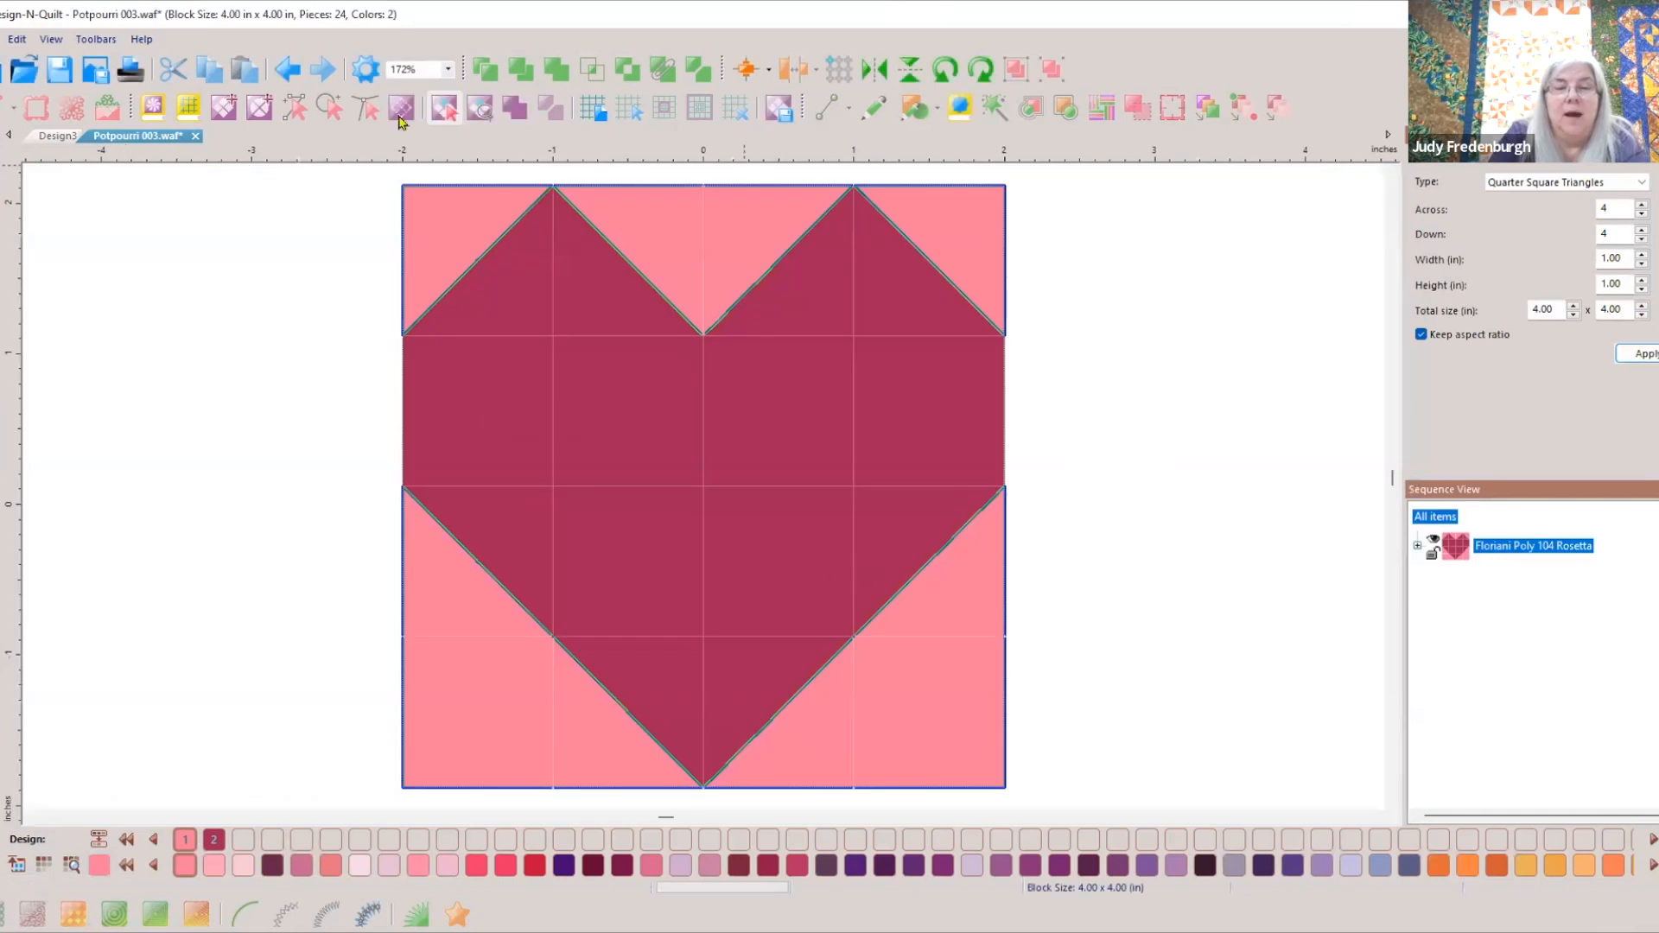
Reopen the block's print preview with the existing print settings, view the first page, and close the preview
click(116, 71)
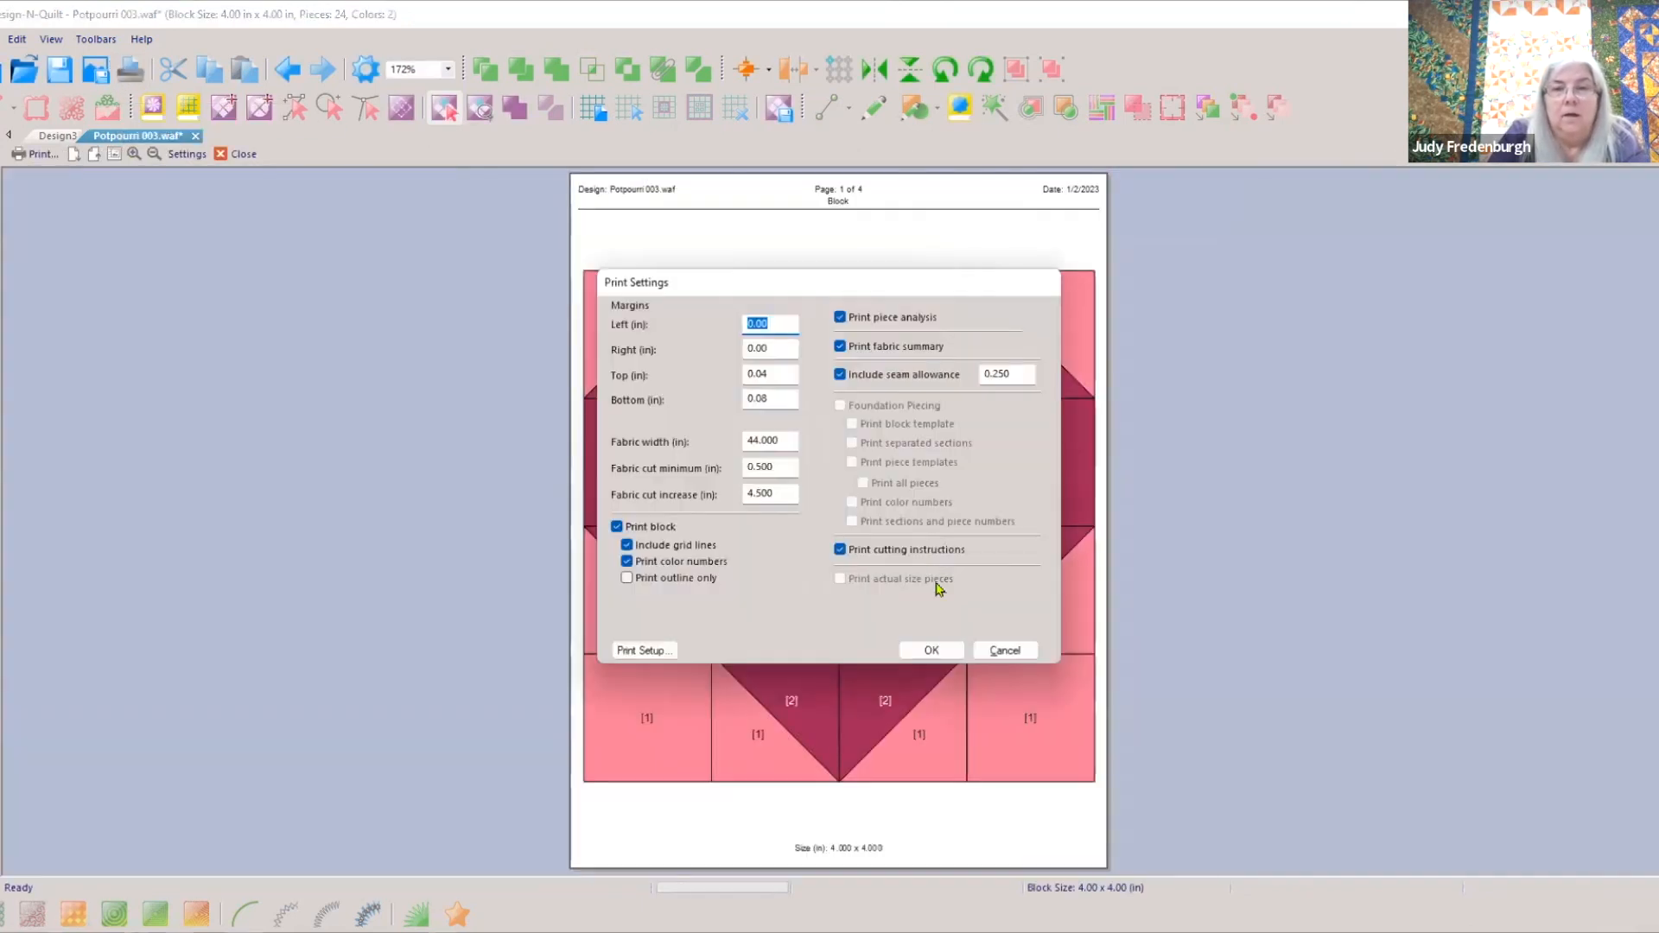
click(922, 653)
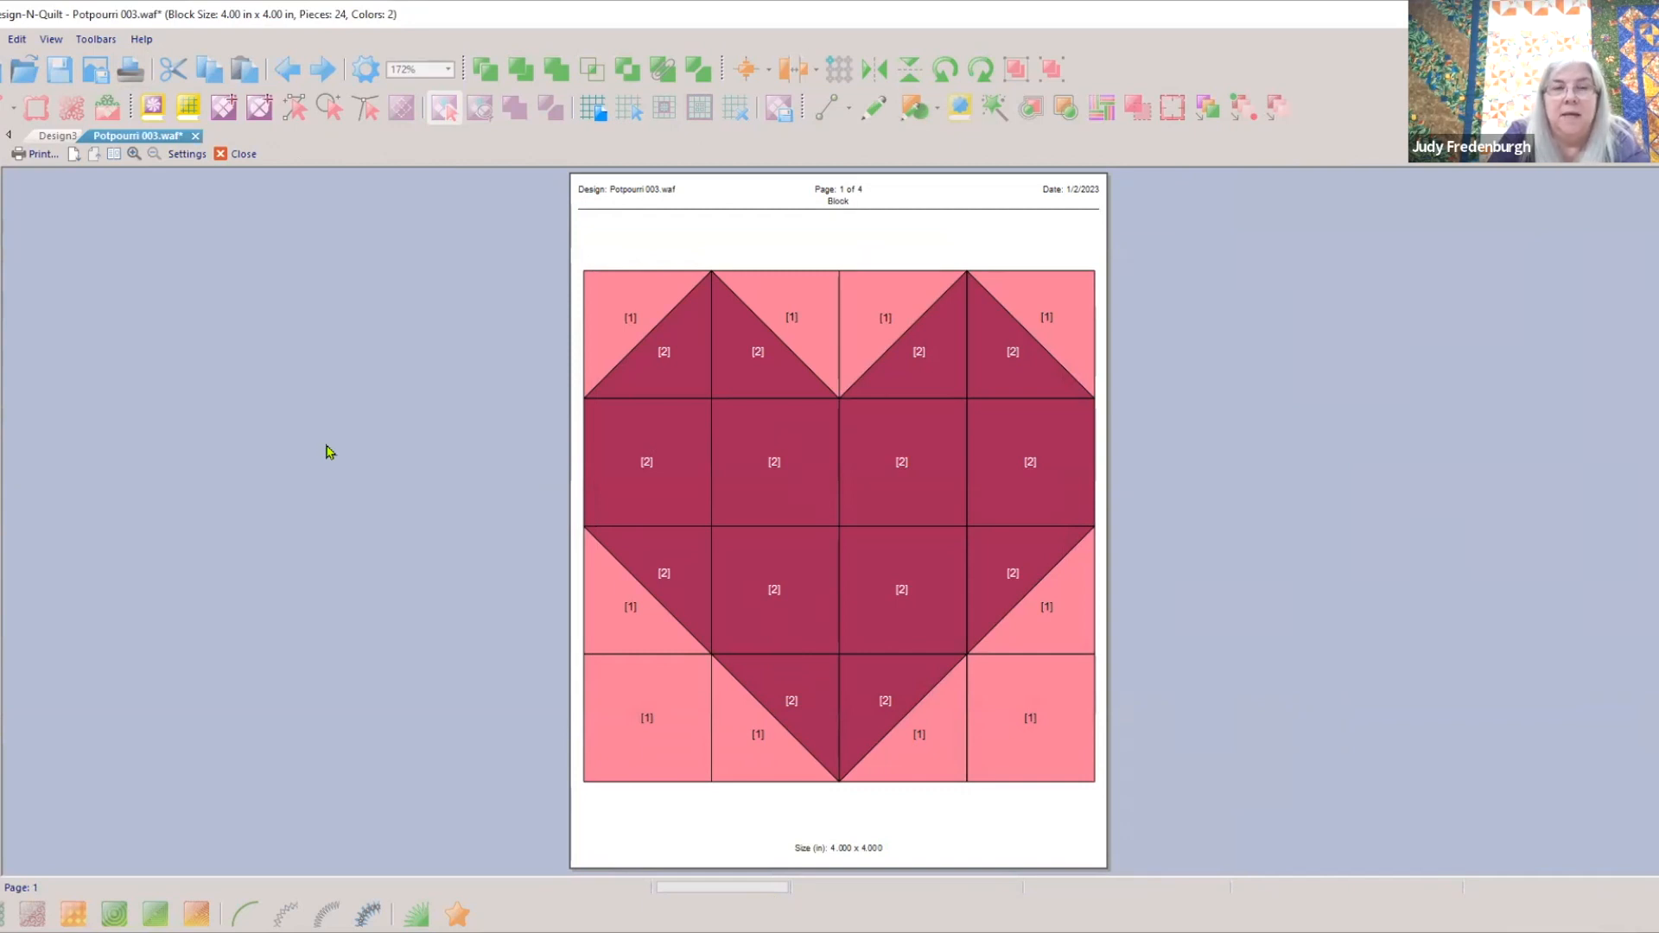
click(239, 158)
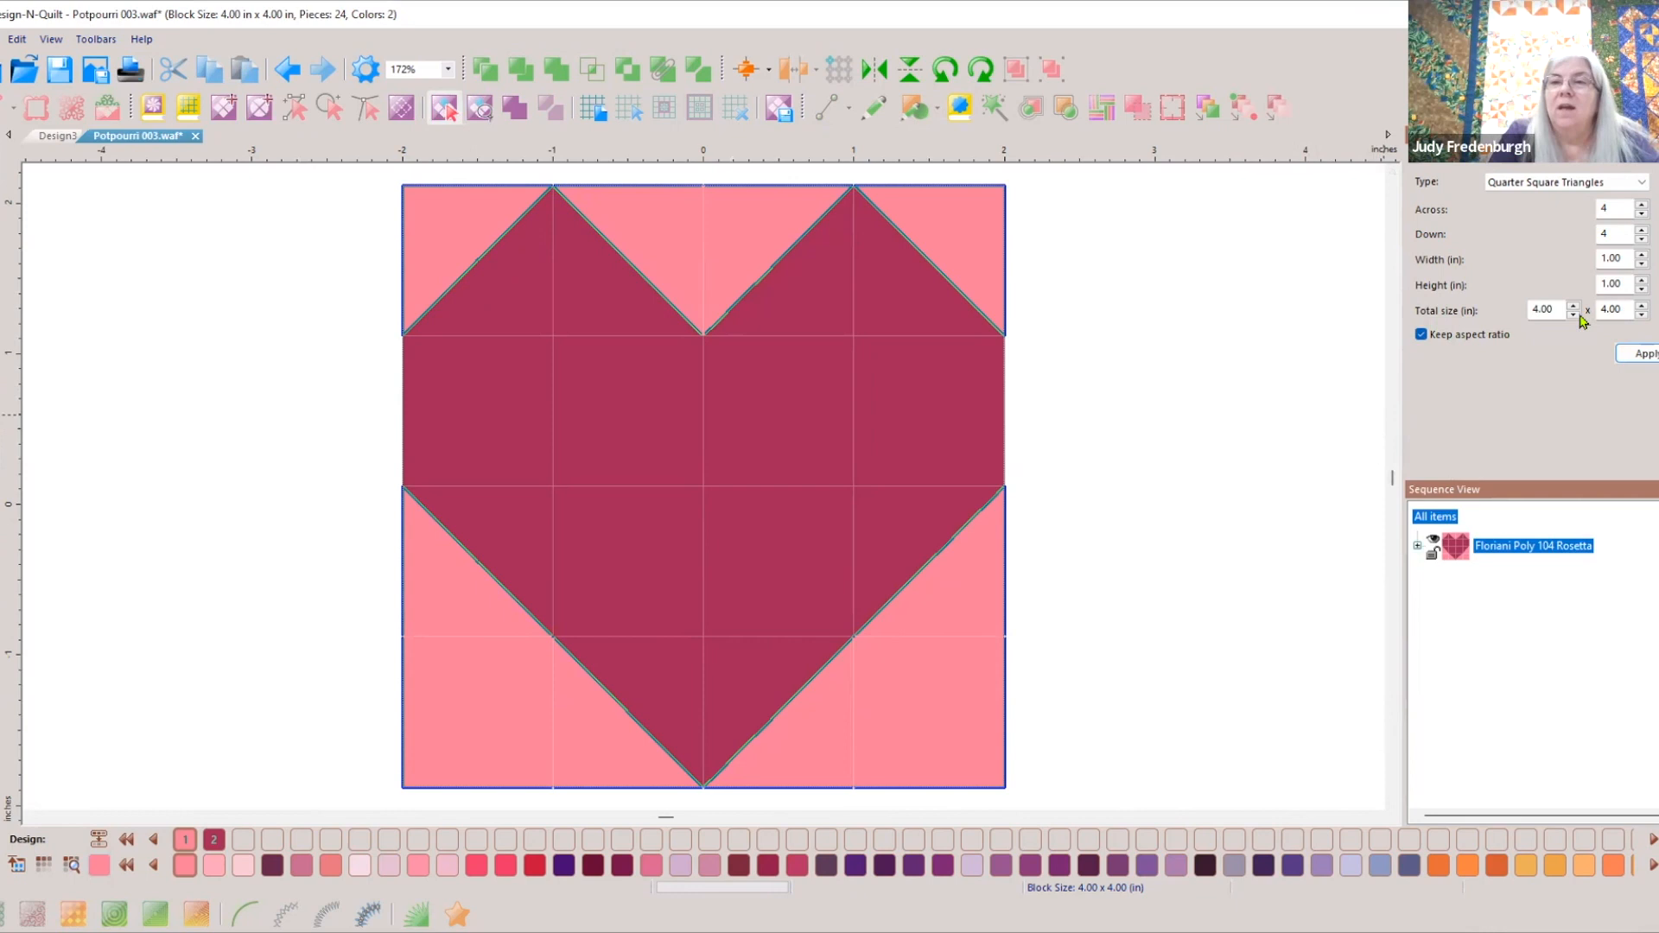
Resize the heart block to a total size of 12 x 12 inches, keeping its aspect ratio
drag(1553, 305, 1512, 293)
text(12)
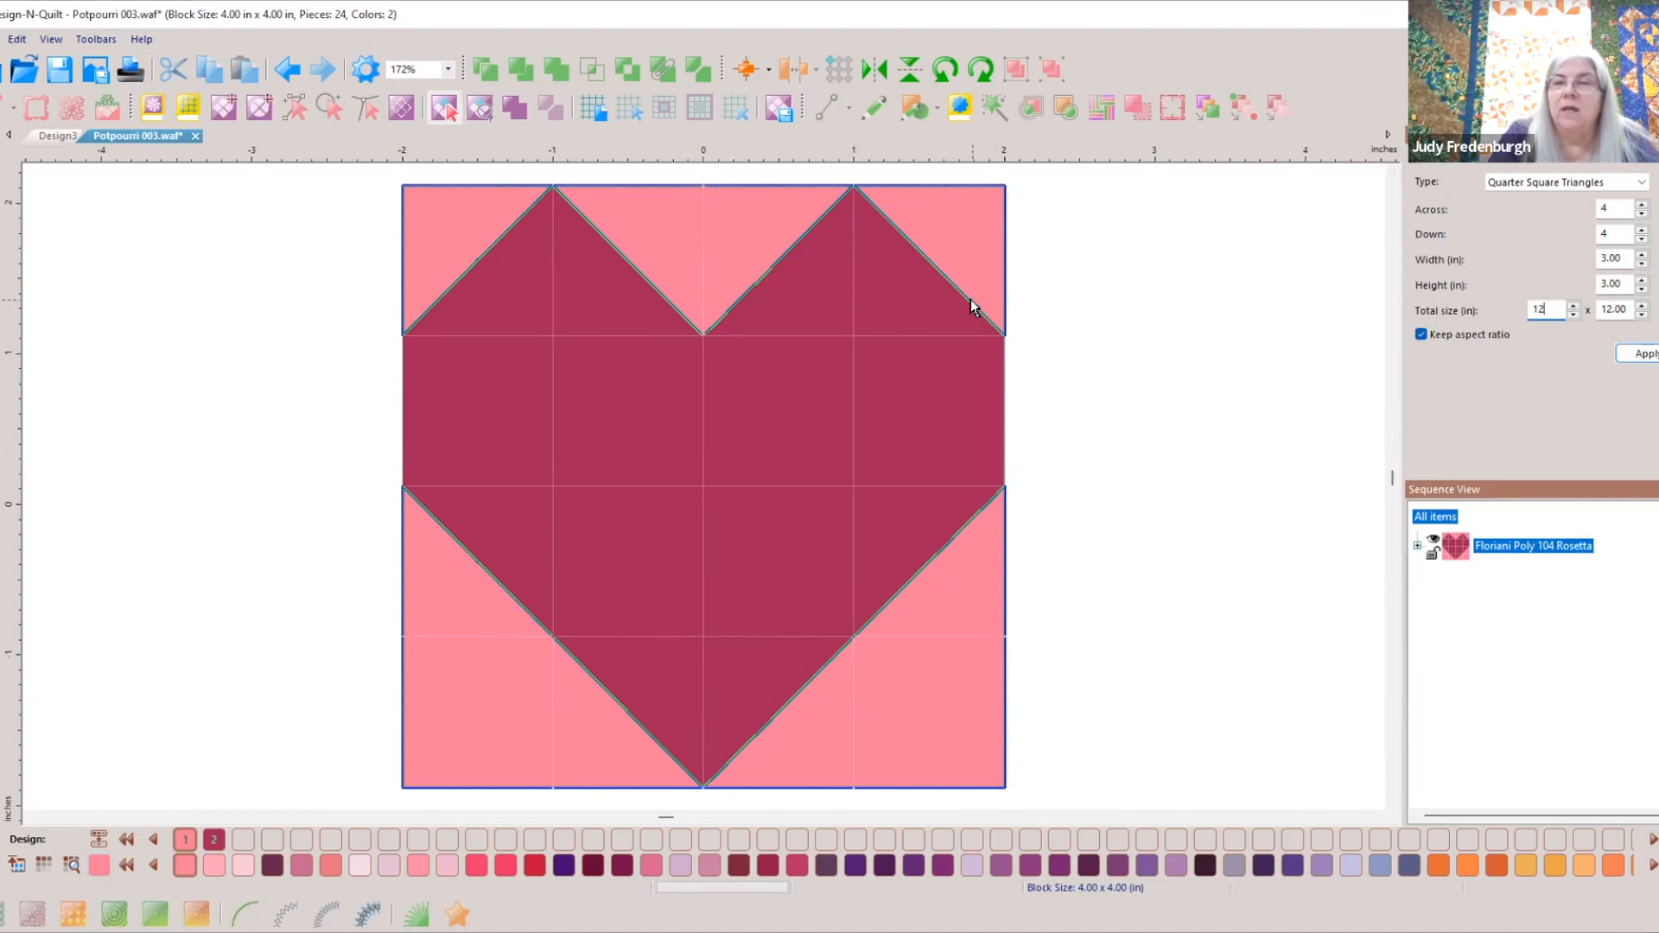
click(1644, 354)
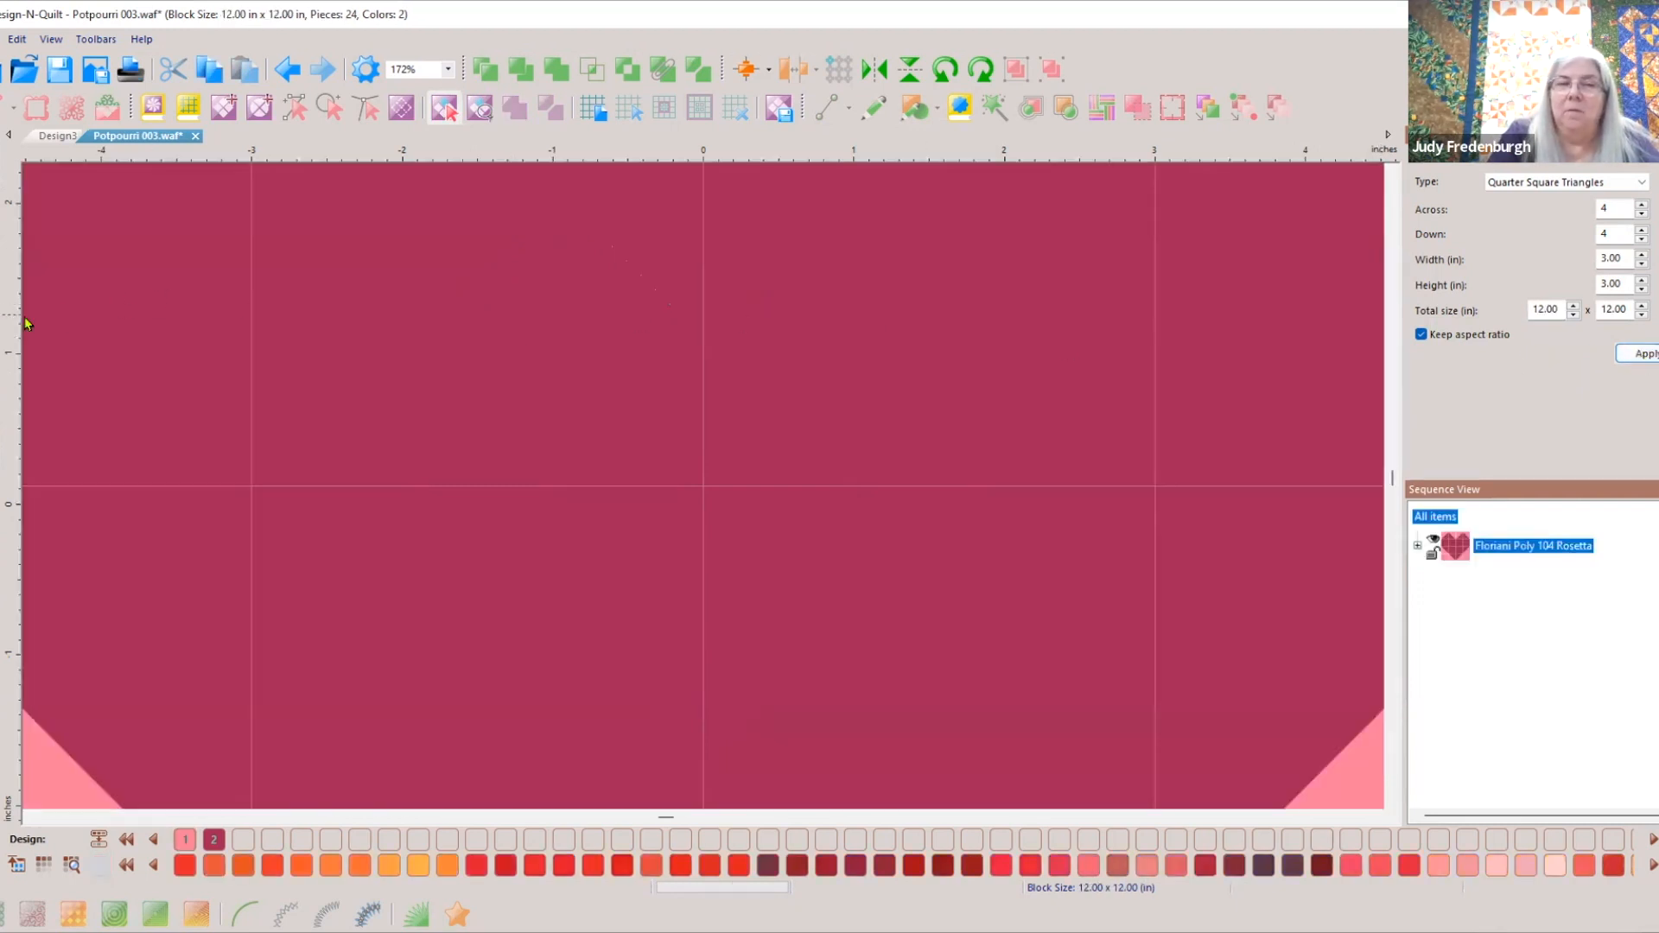
click(71, 864)
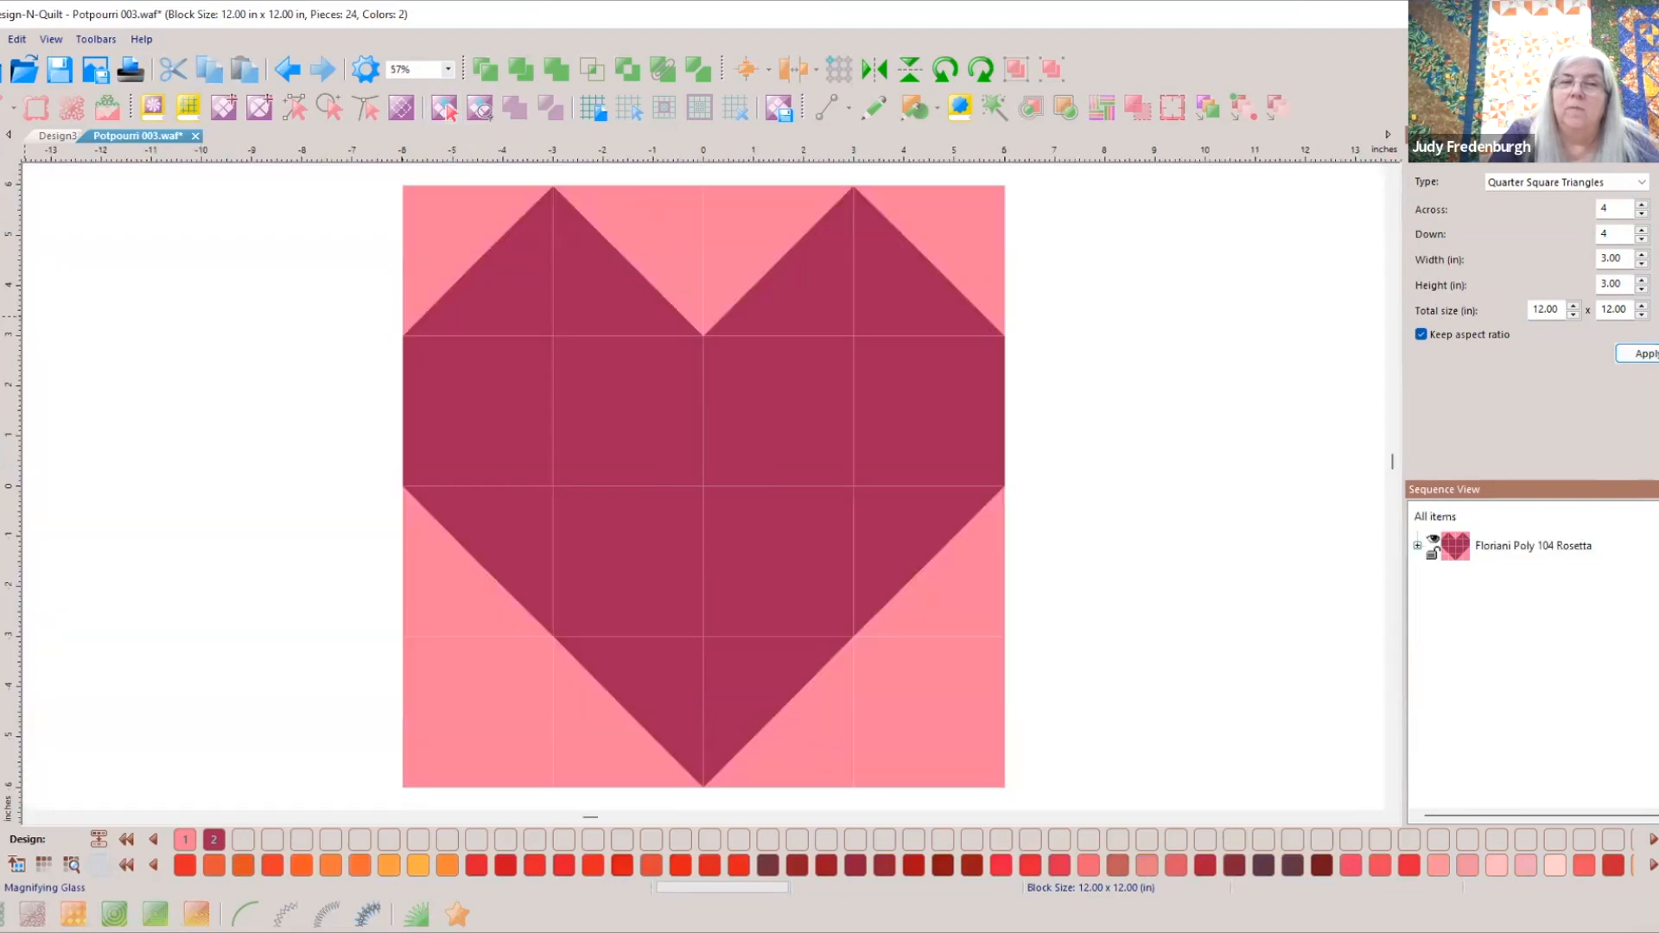
Open the resized block's print preview with the existing print settings and view the block, piece analysis and fabric summary pages
click(130, 72)
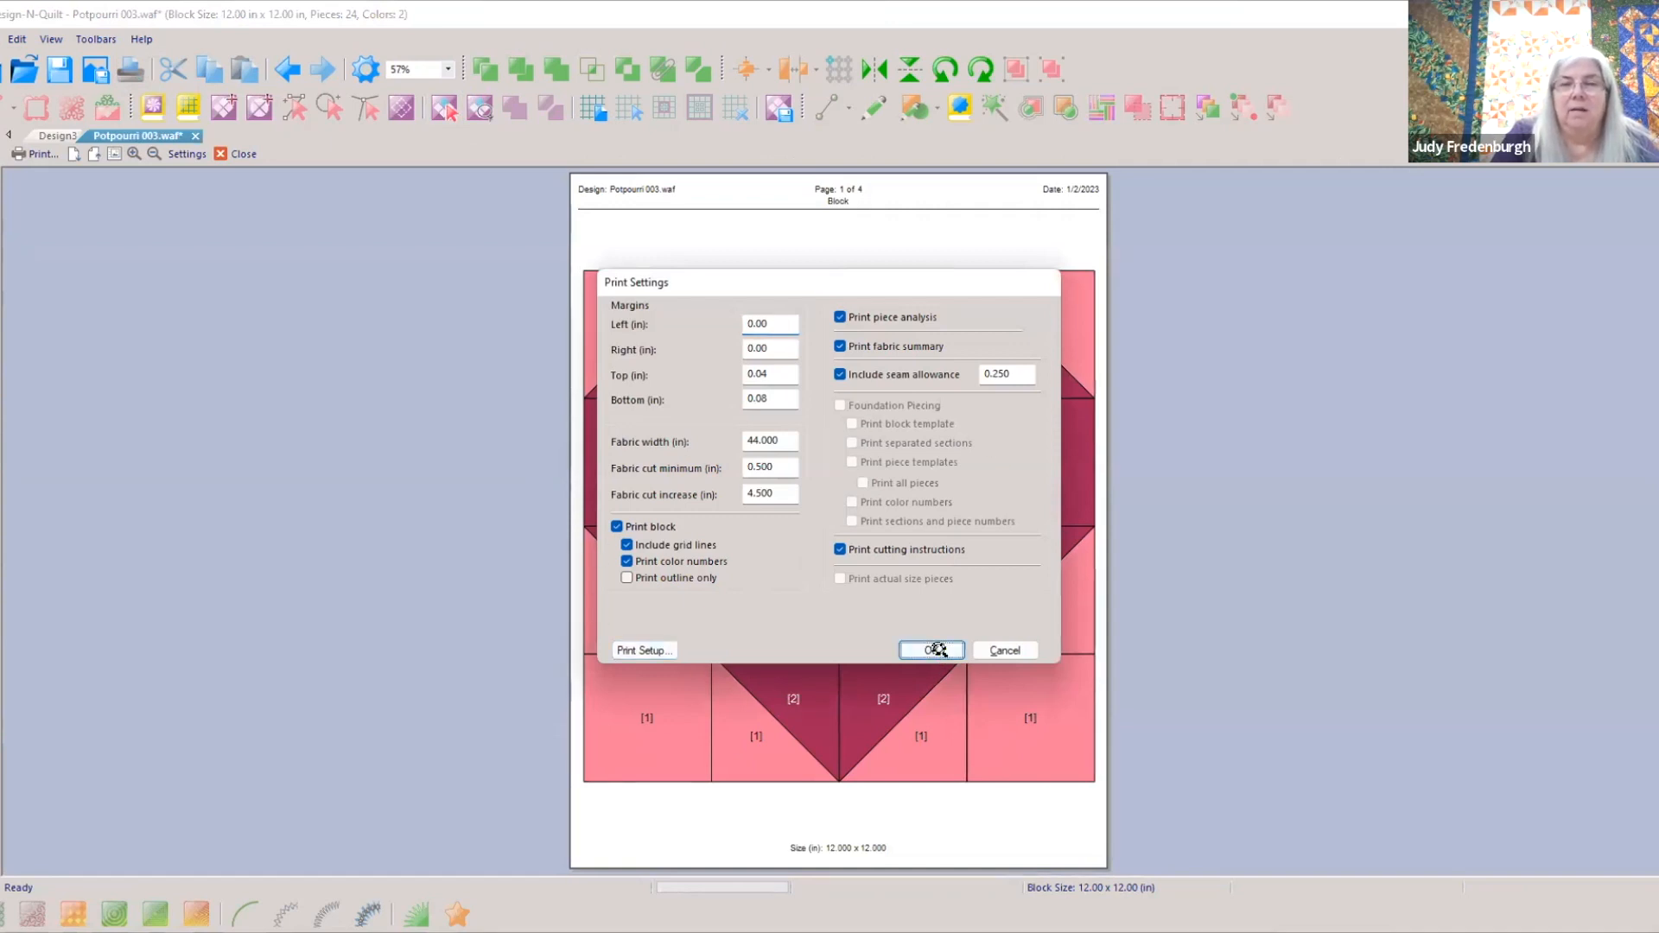
click(934, 650)
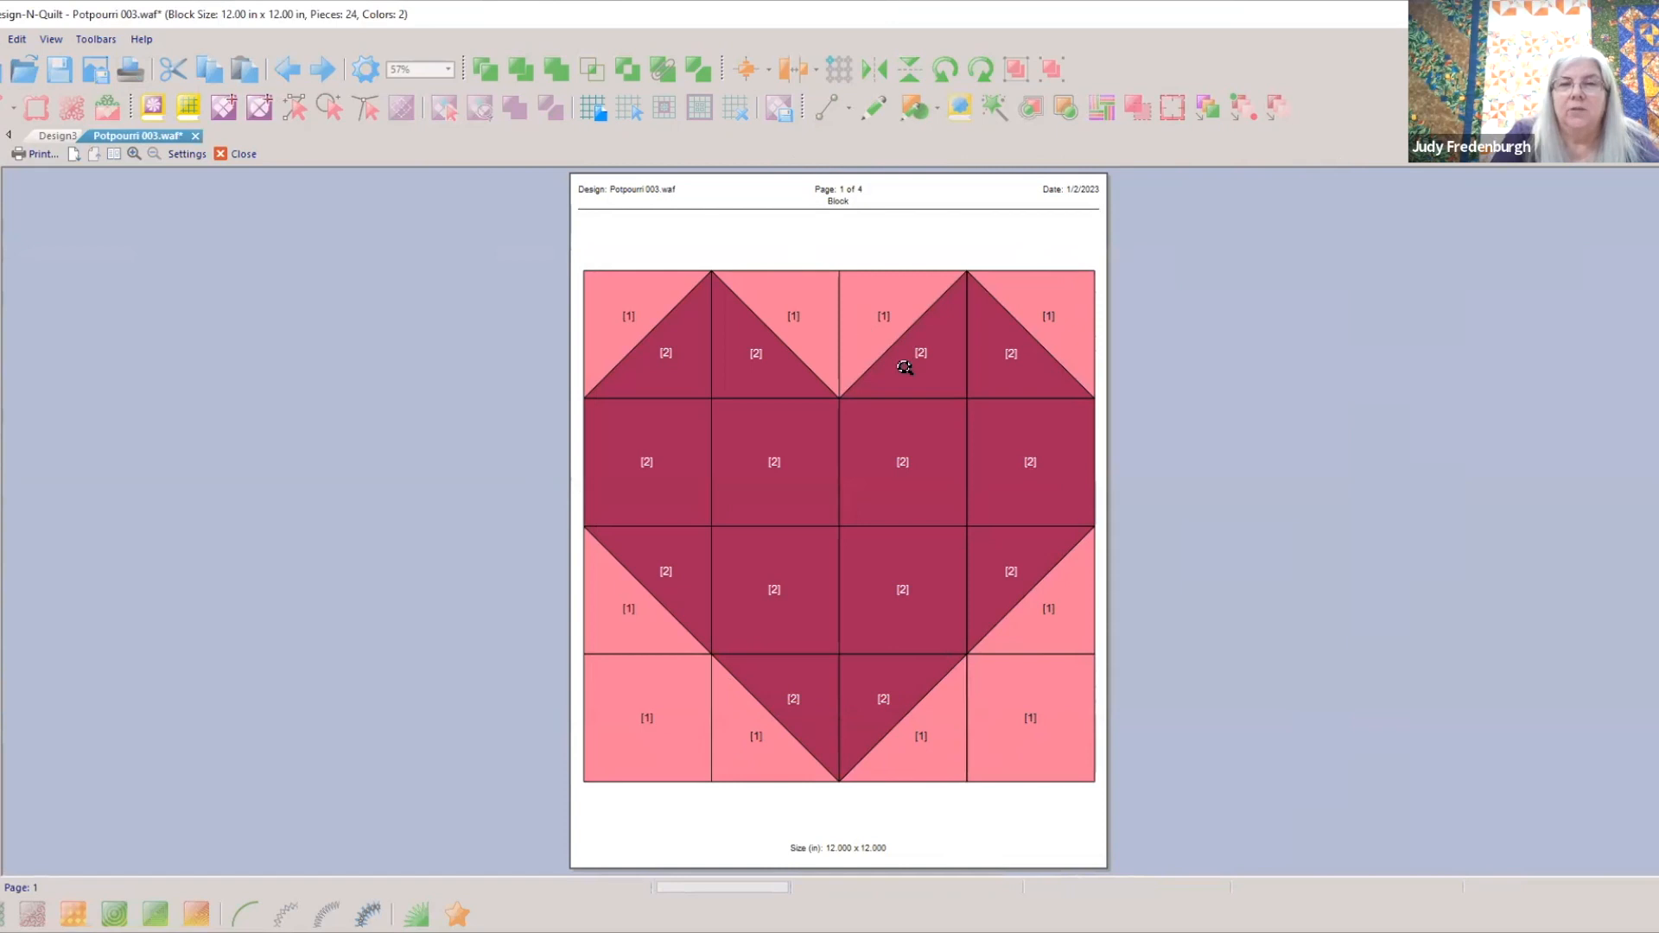
click(74, 156)
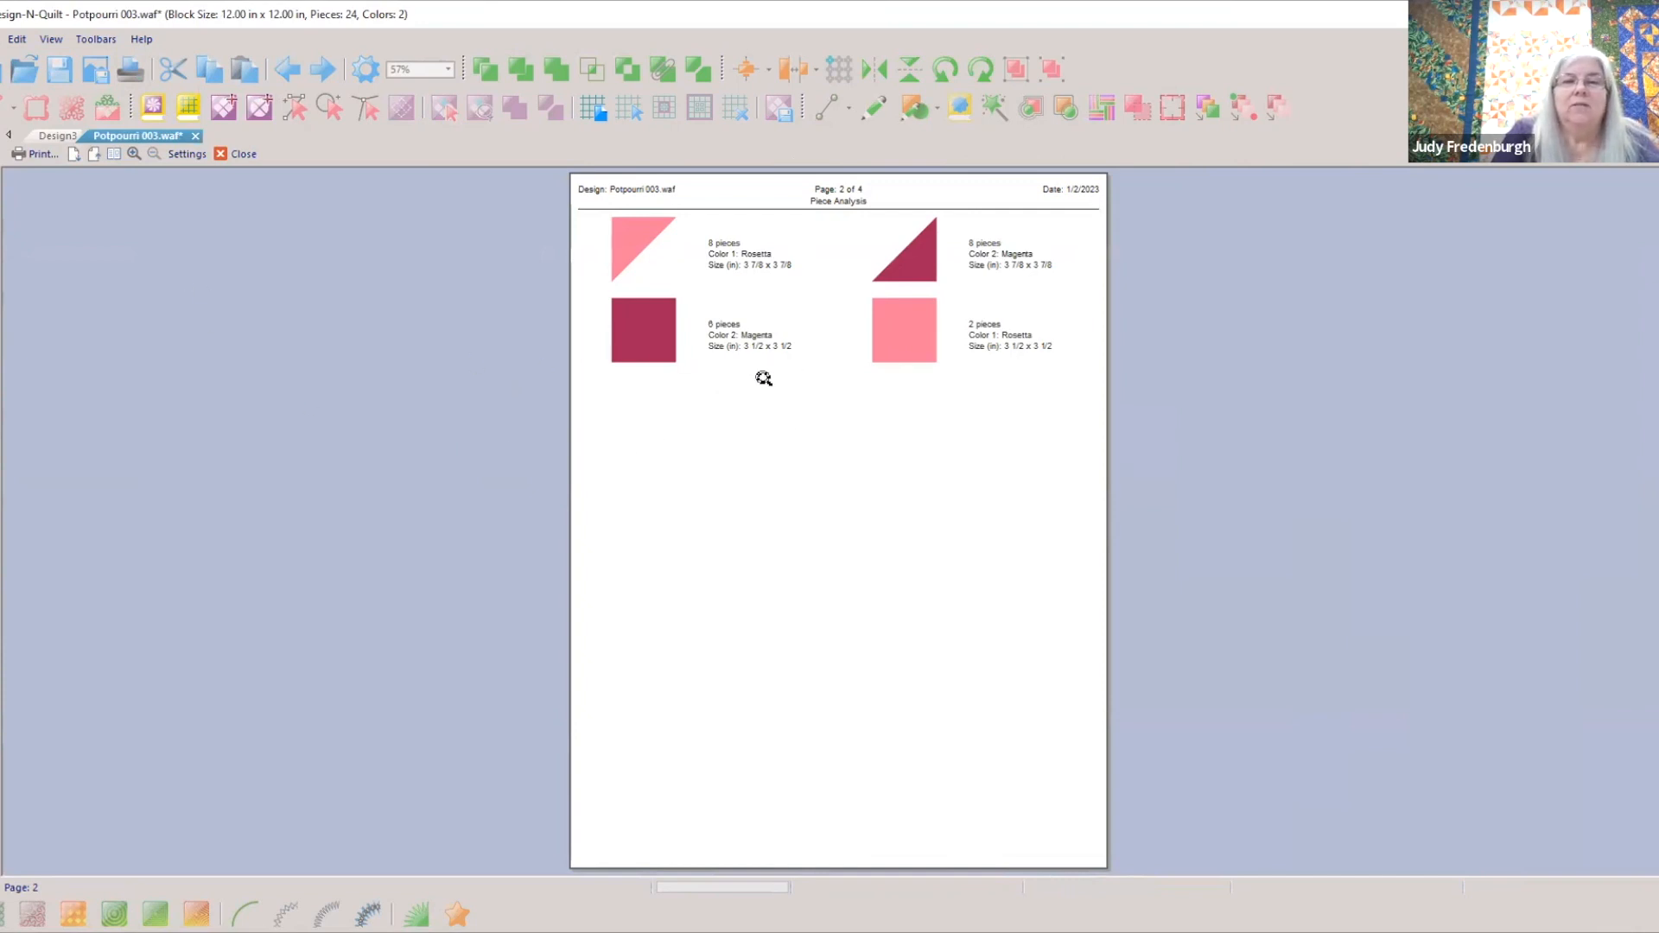
click(75, 156)
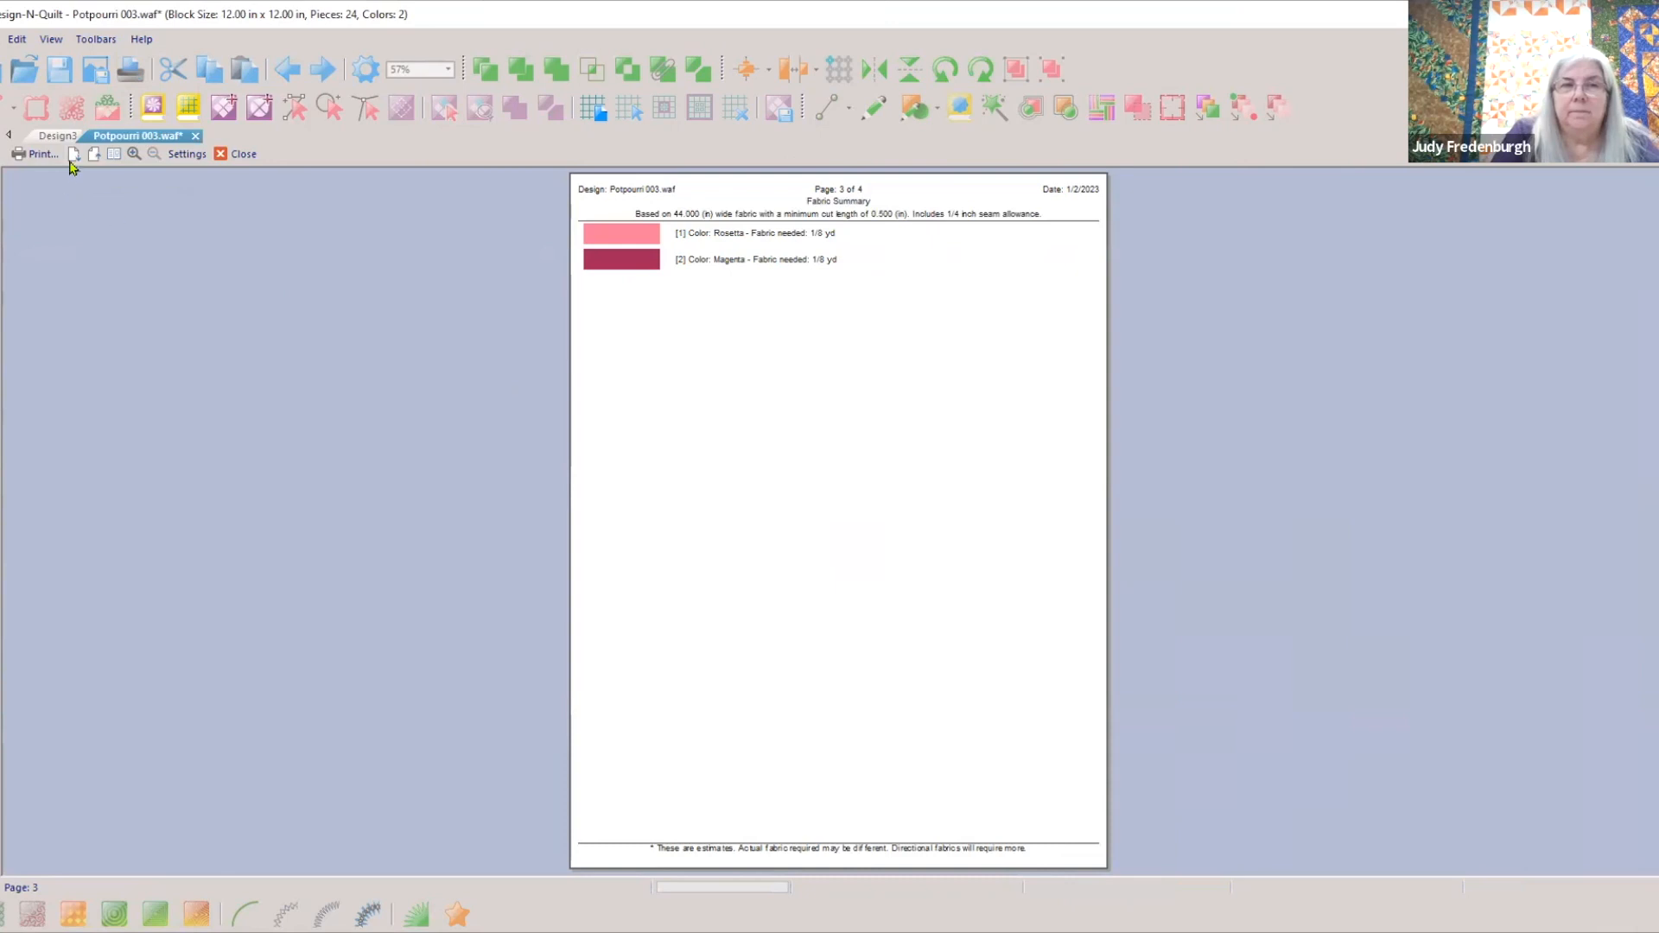
Examine the resized block's cutting instructions page enlarged, and close the print preview
click(74, 156)
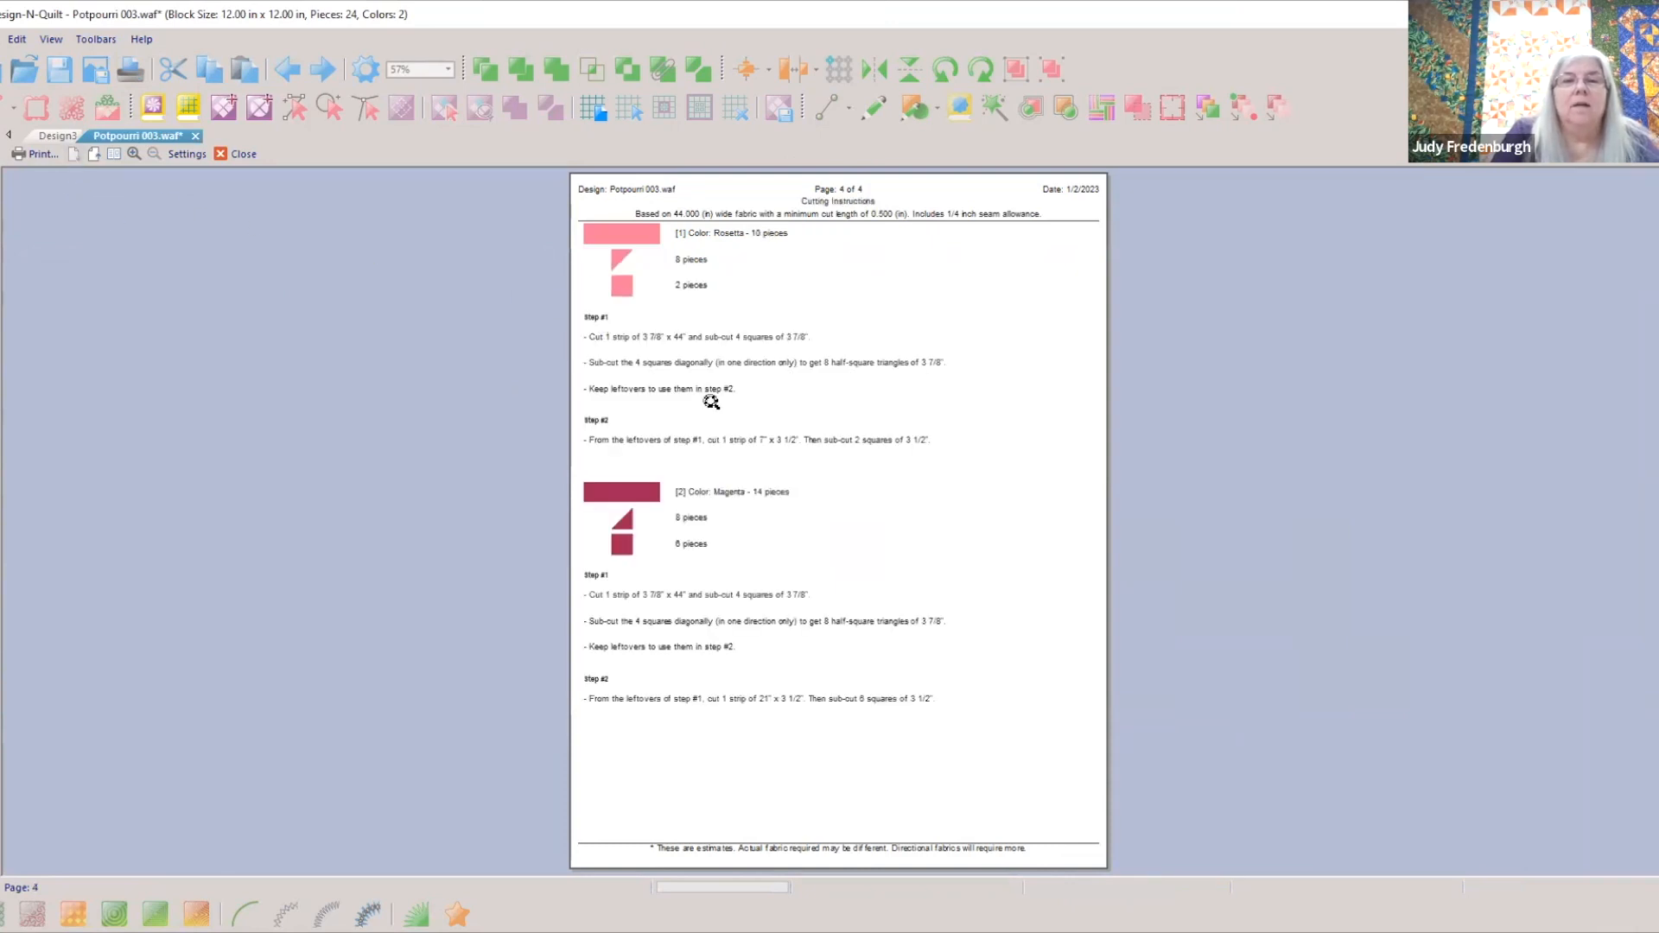
click(751, 418)
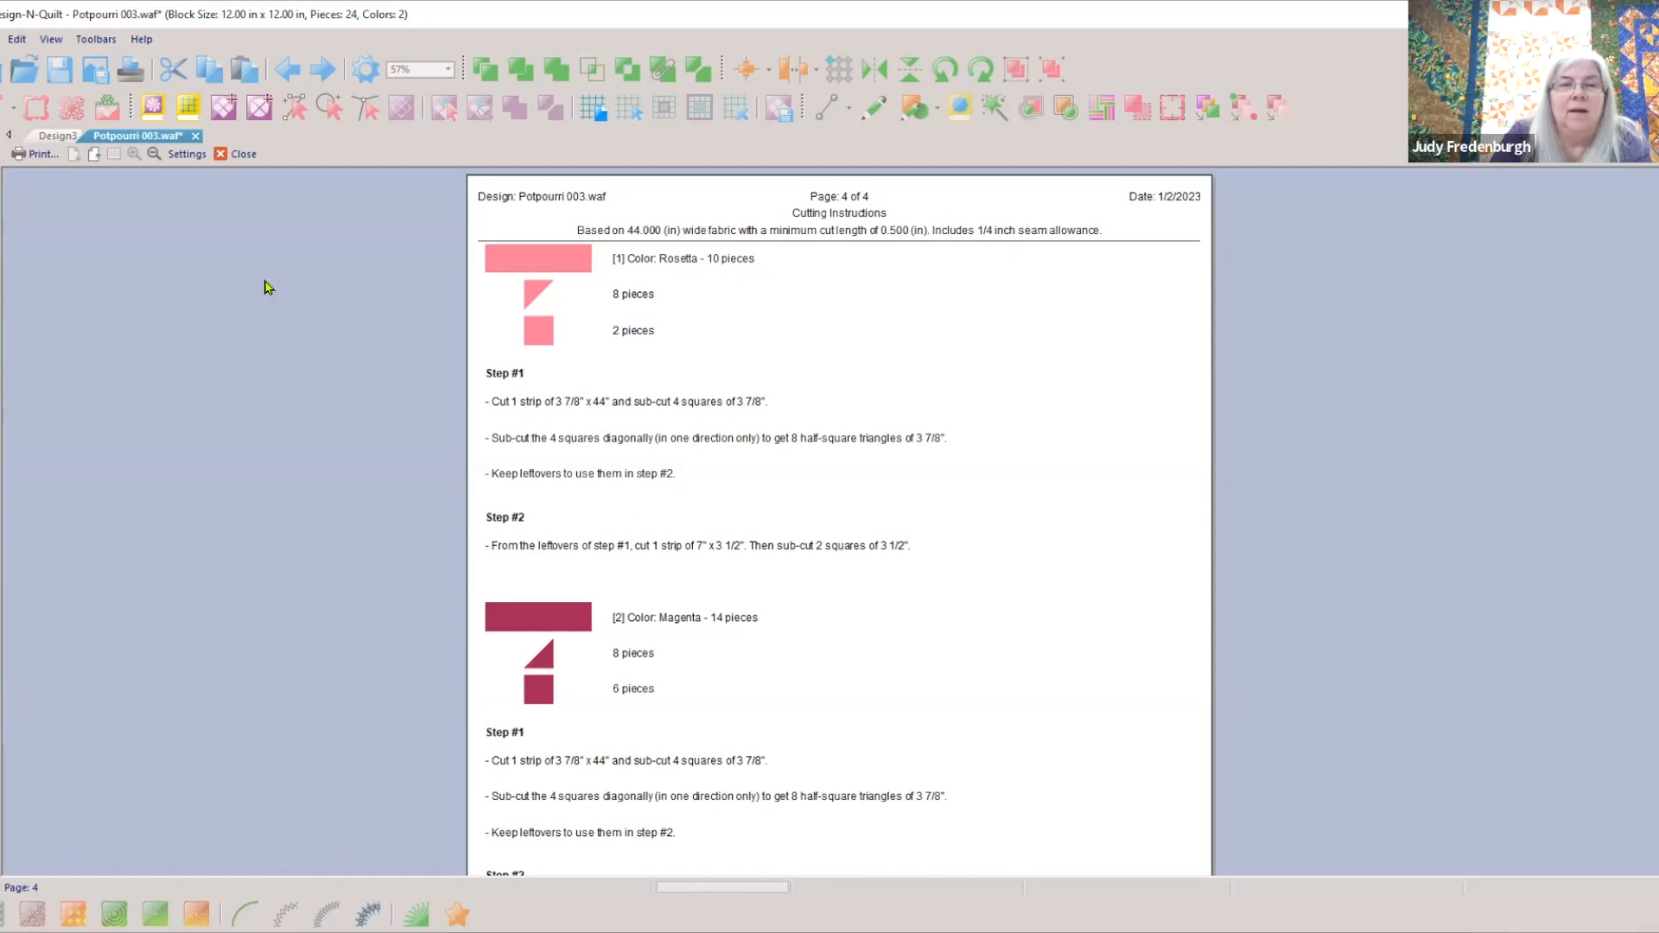
click(244, 155)
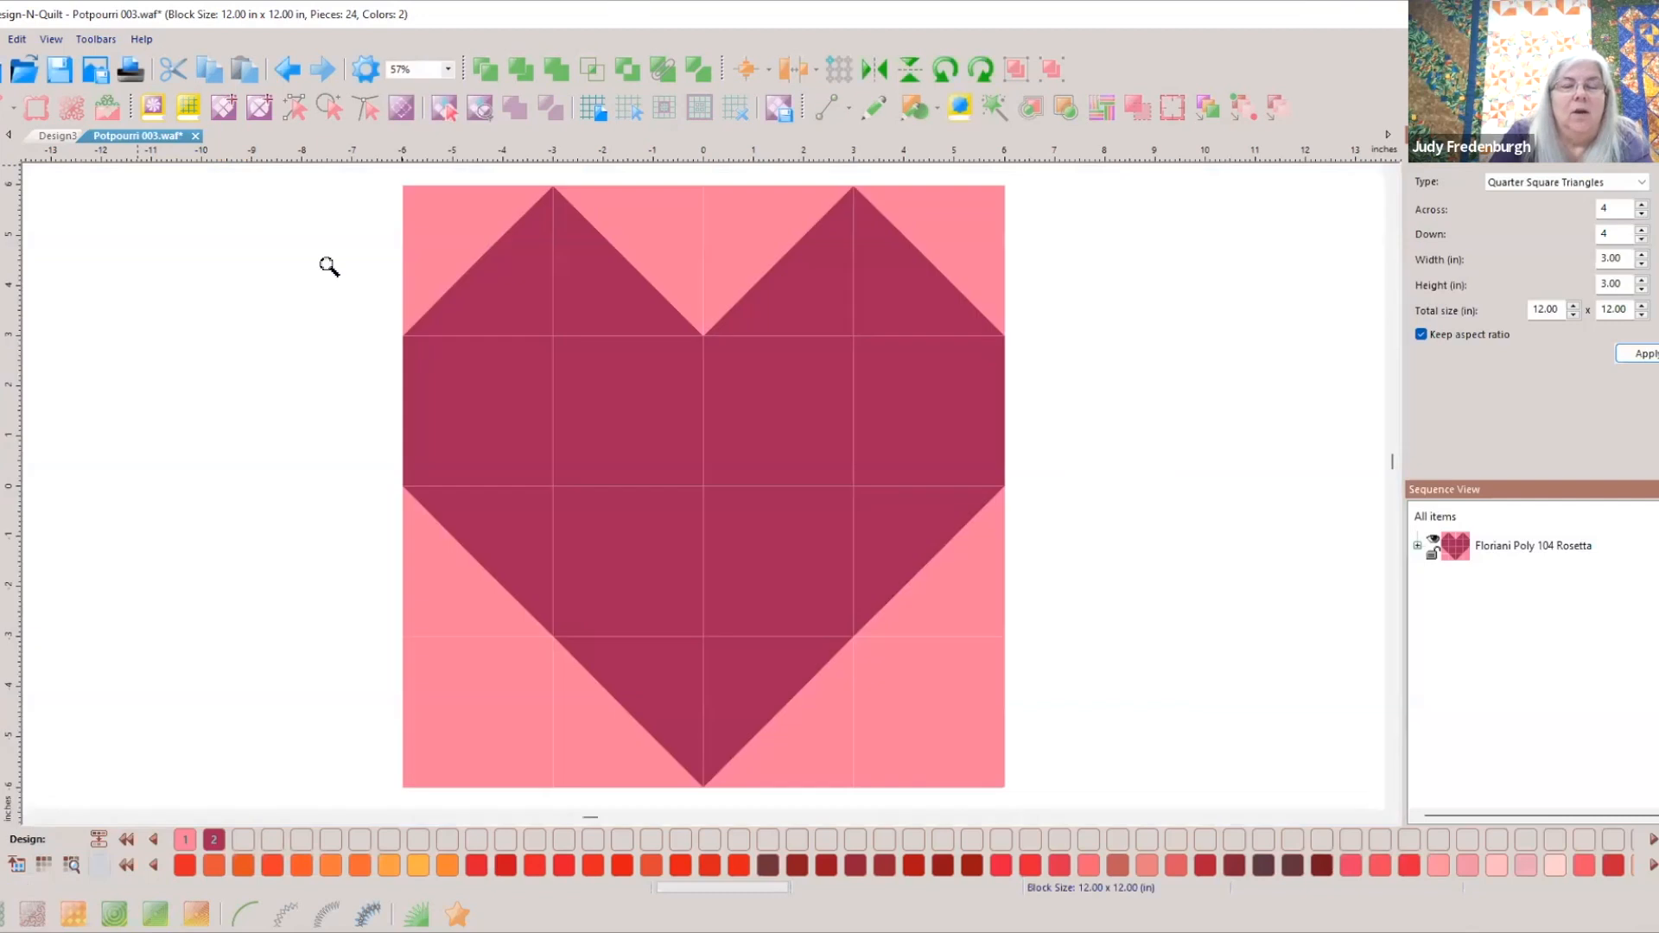